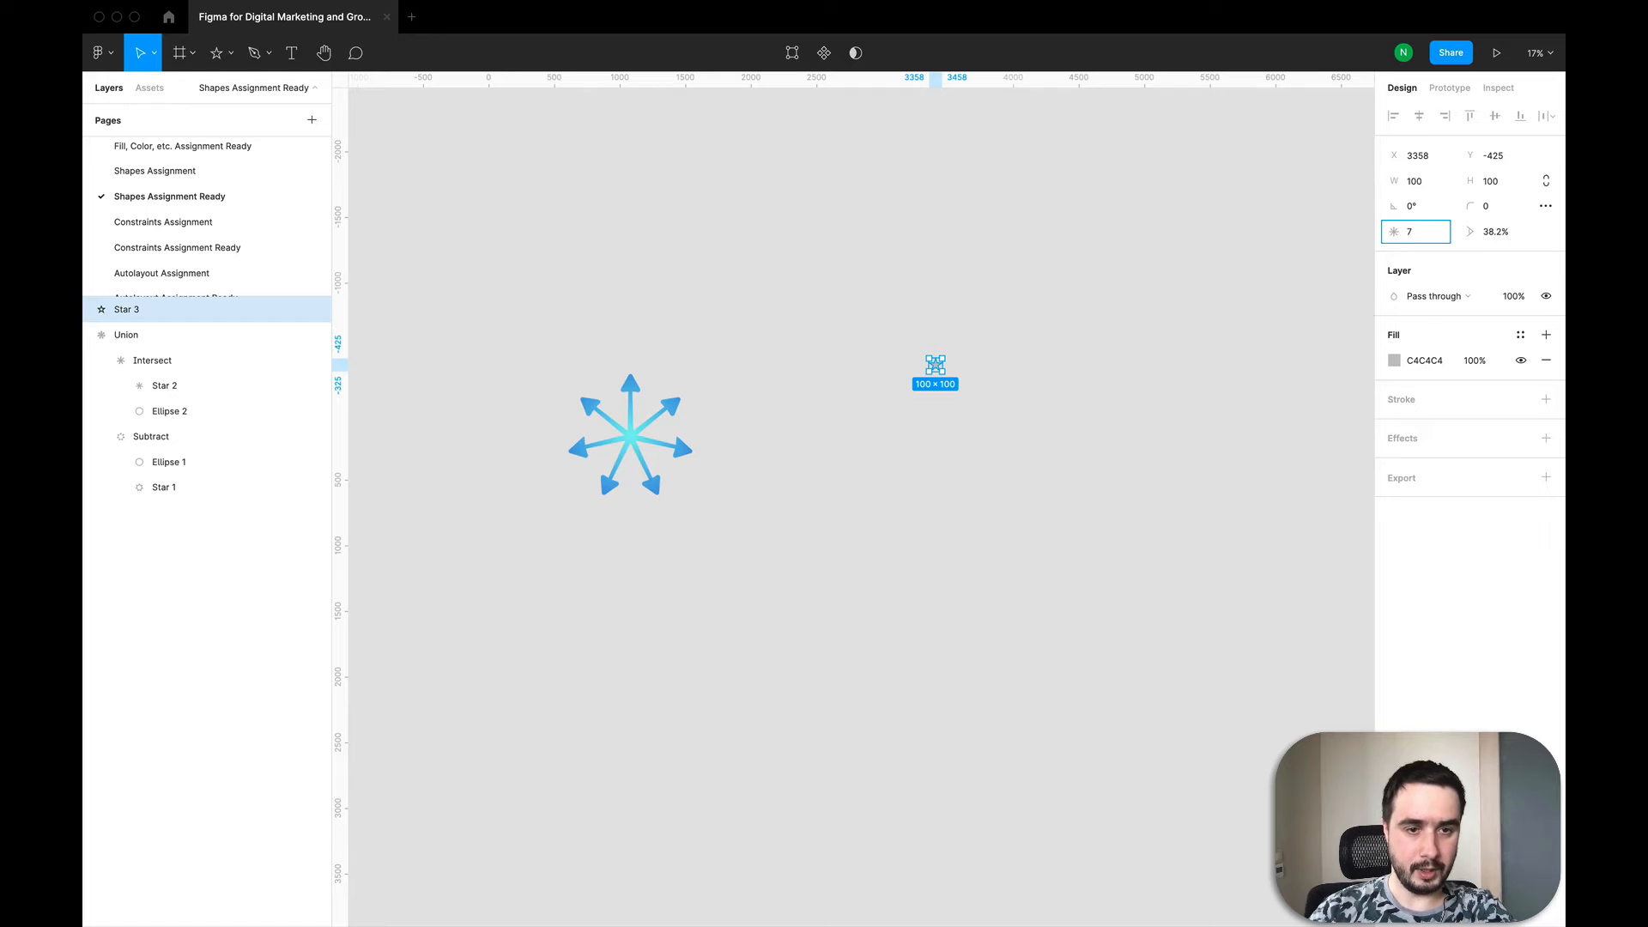
Step: Give the new star 7 points, enlarge it to about 1770 × 1770 and move it onto open canvas
{"action": "key", "text": "Return"}
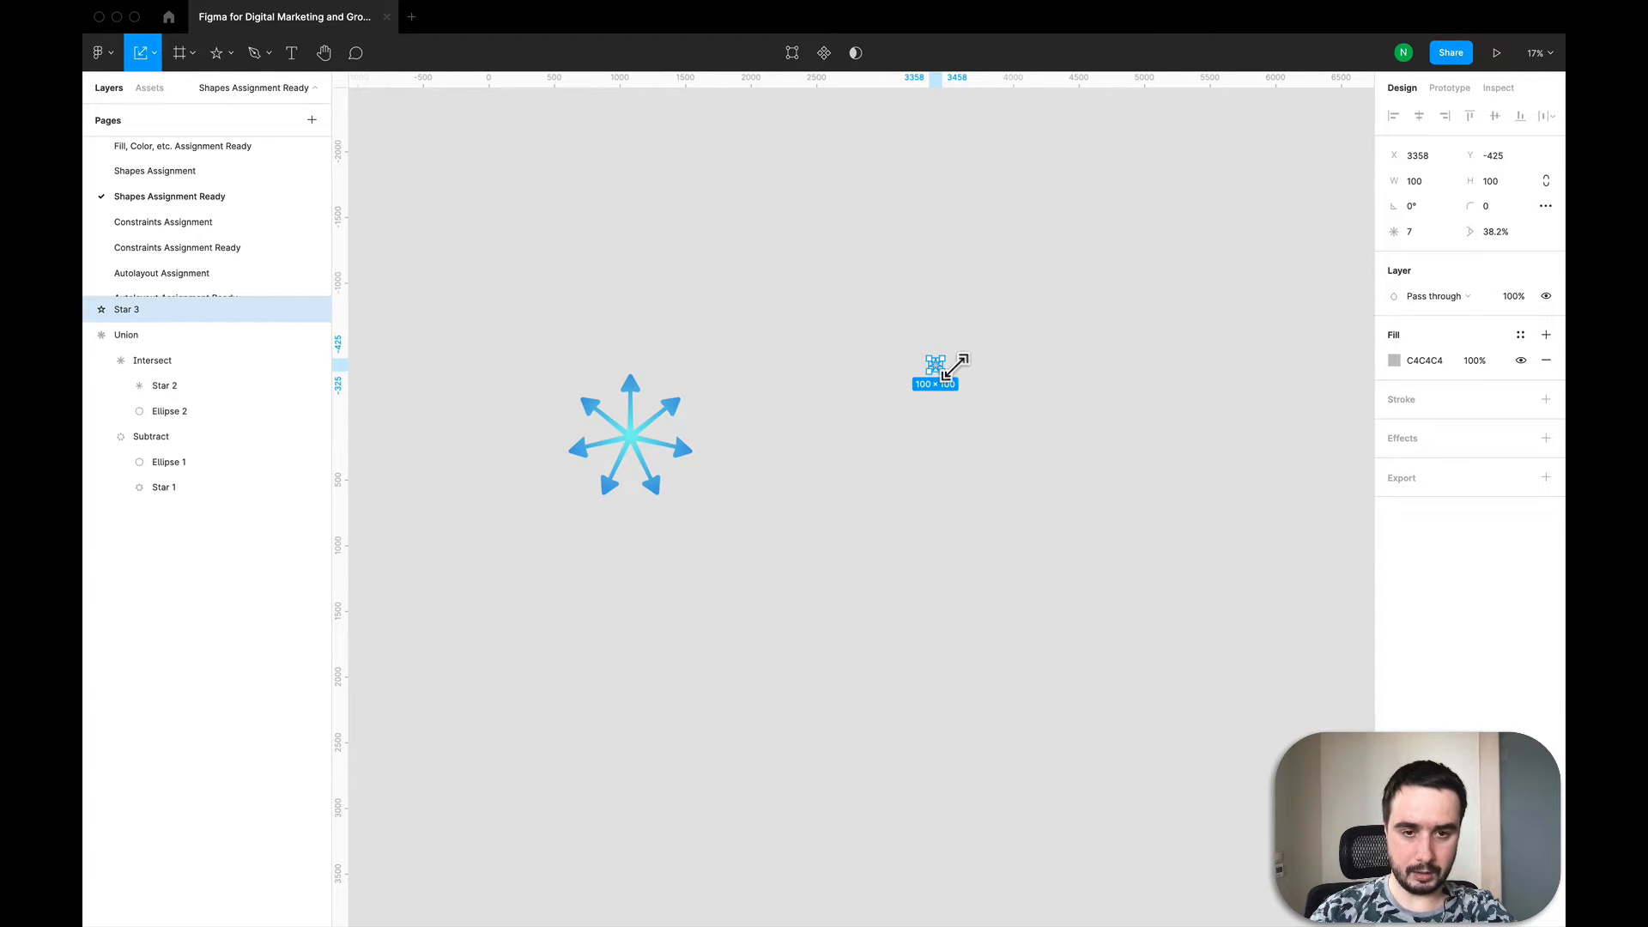
{"action": "left_click_drag", "start_coordinate": [955, 367], "coordinate": [1161, 139]}
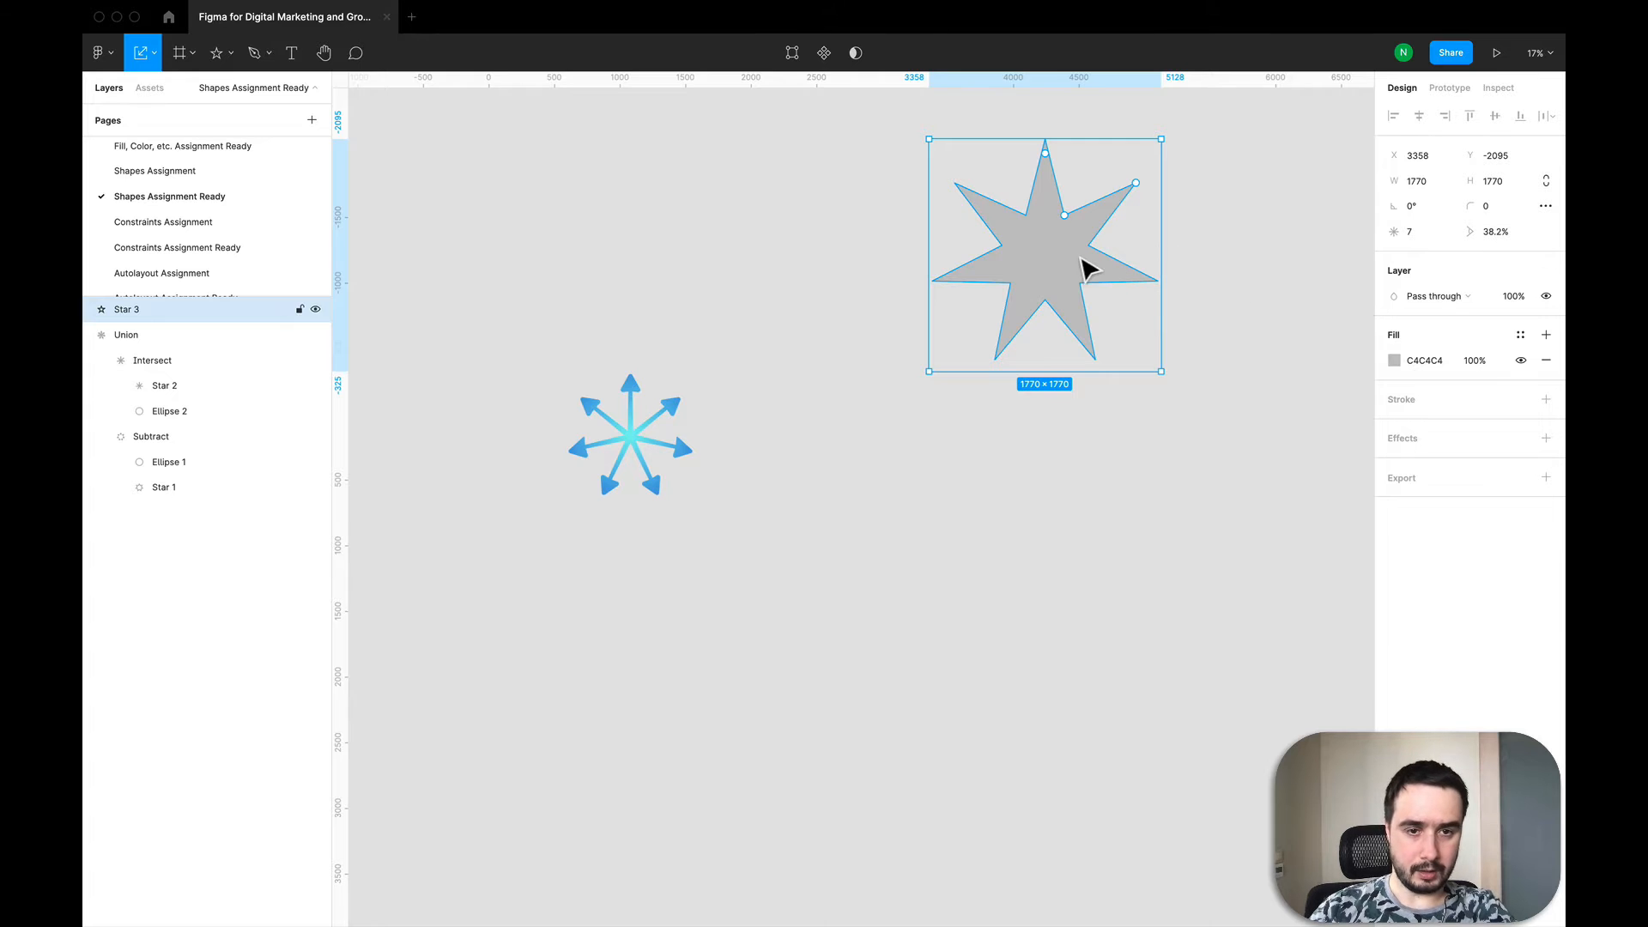
{"action": "left_click_drag", "start_coordinate": [1046, 280], "coordinate": [1014, 393]}
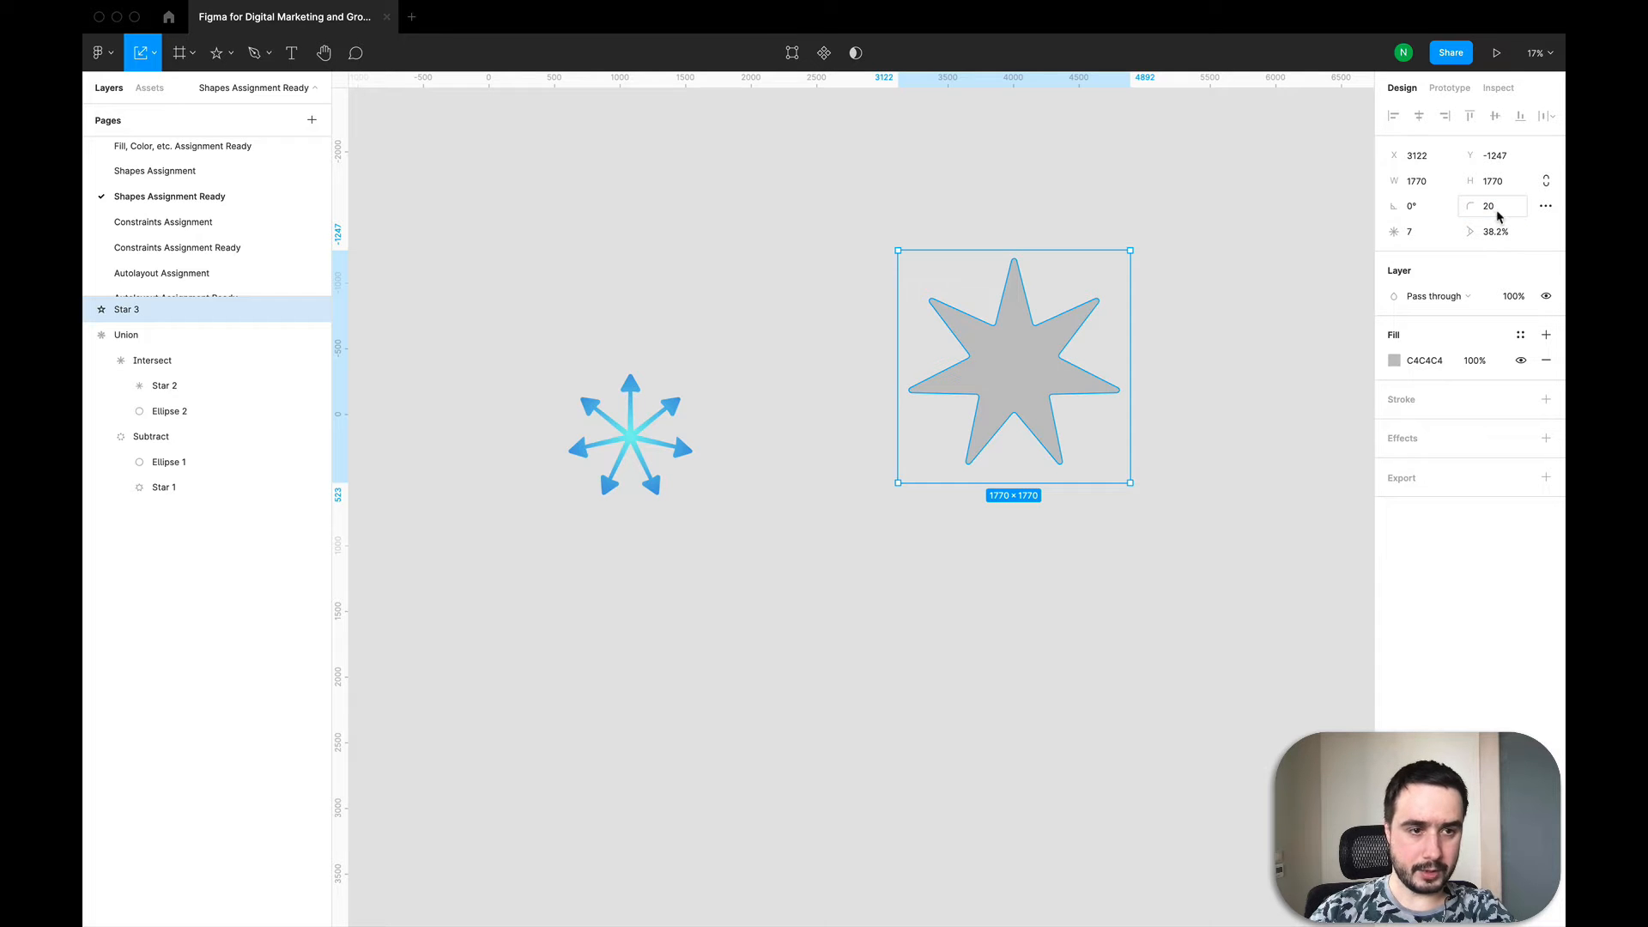
Step: Set the star's ratio to 60%
{"action": "left_click", "coordinate": [1497, 245]}
{"action": "type", "text": "60"}
{"action": "key", "text": "Return"}
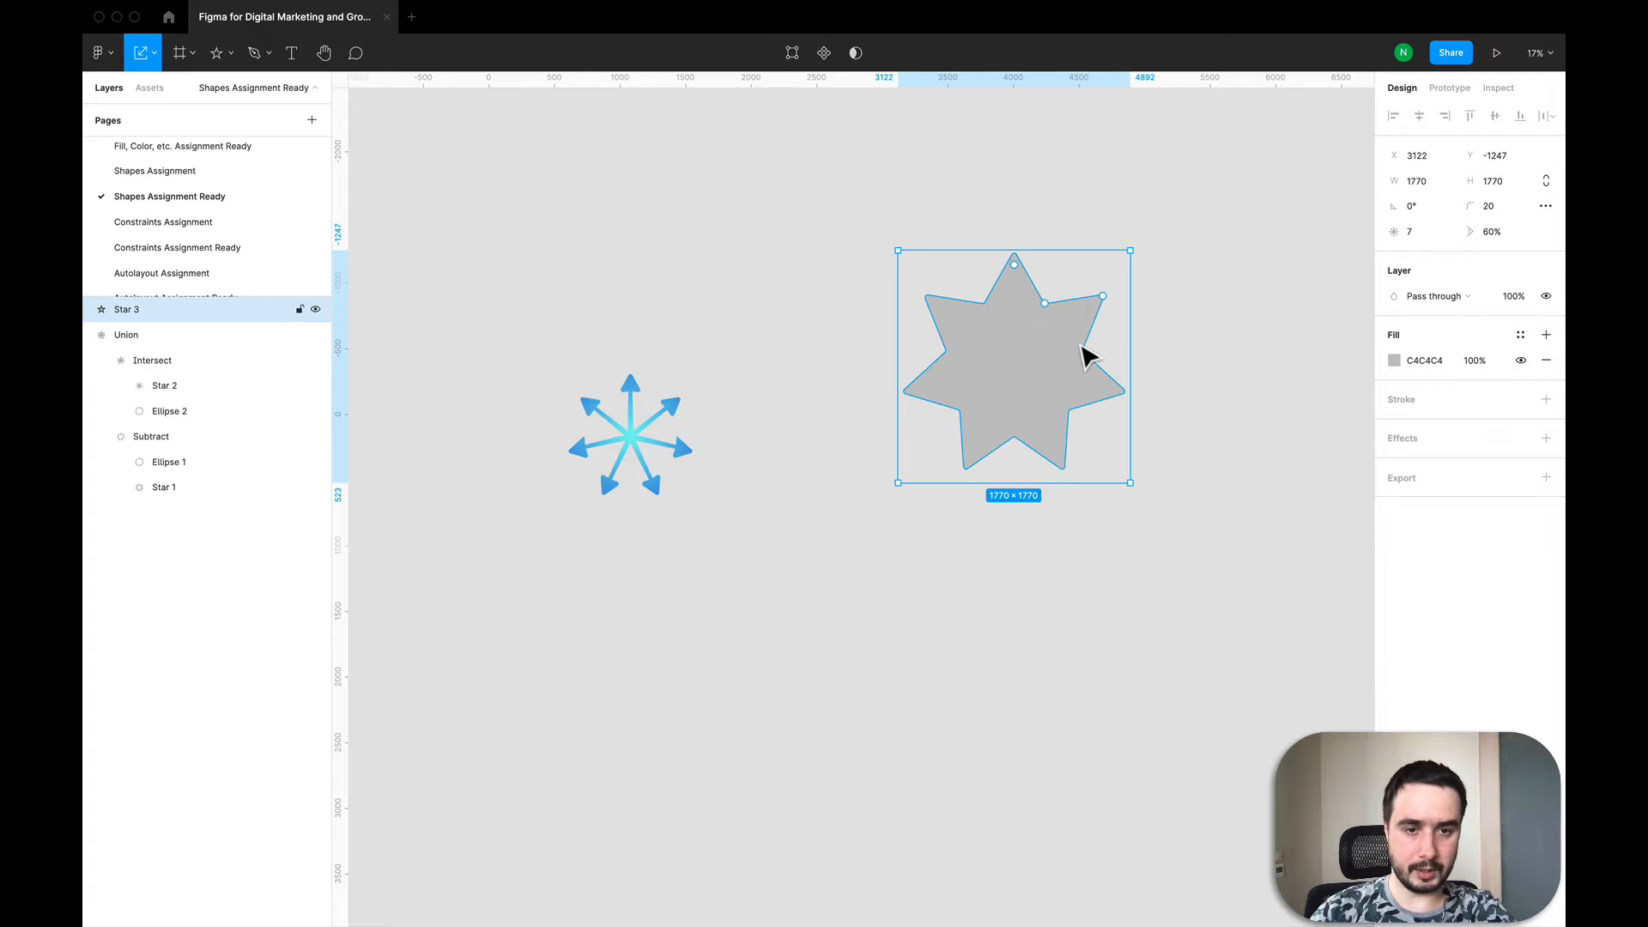
Step: Place a new 100 × 100 ellipse below the star using the Ellipse tool
{"action": "scroll", "coordinate": [1086, 354], "scroll_direction": "up", "scroll_amount": 2}
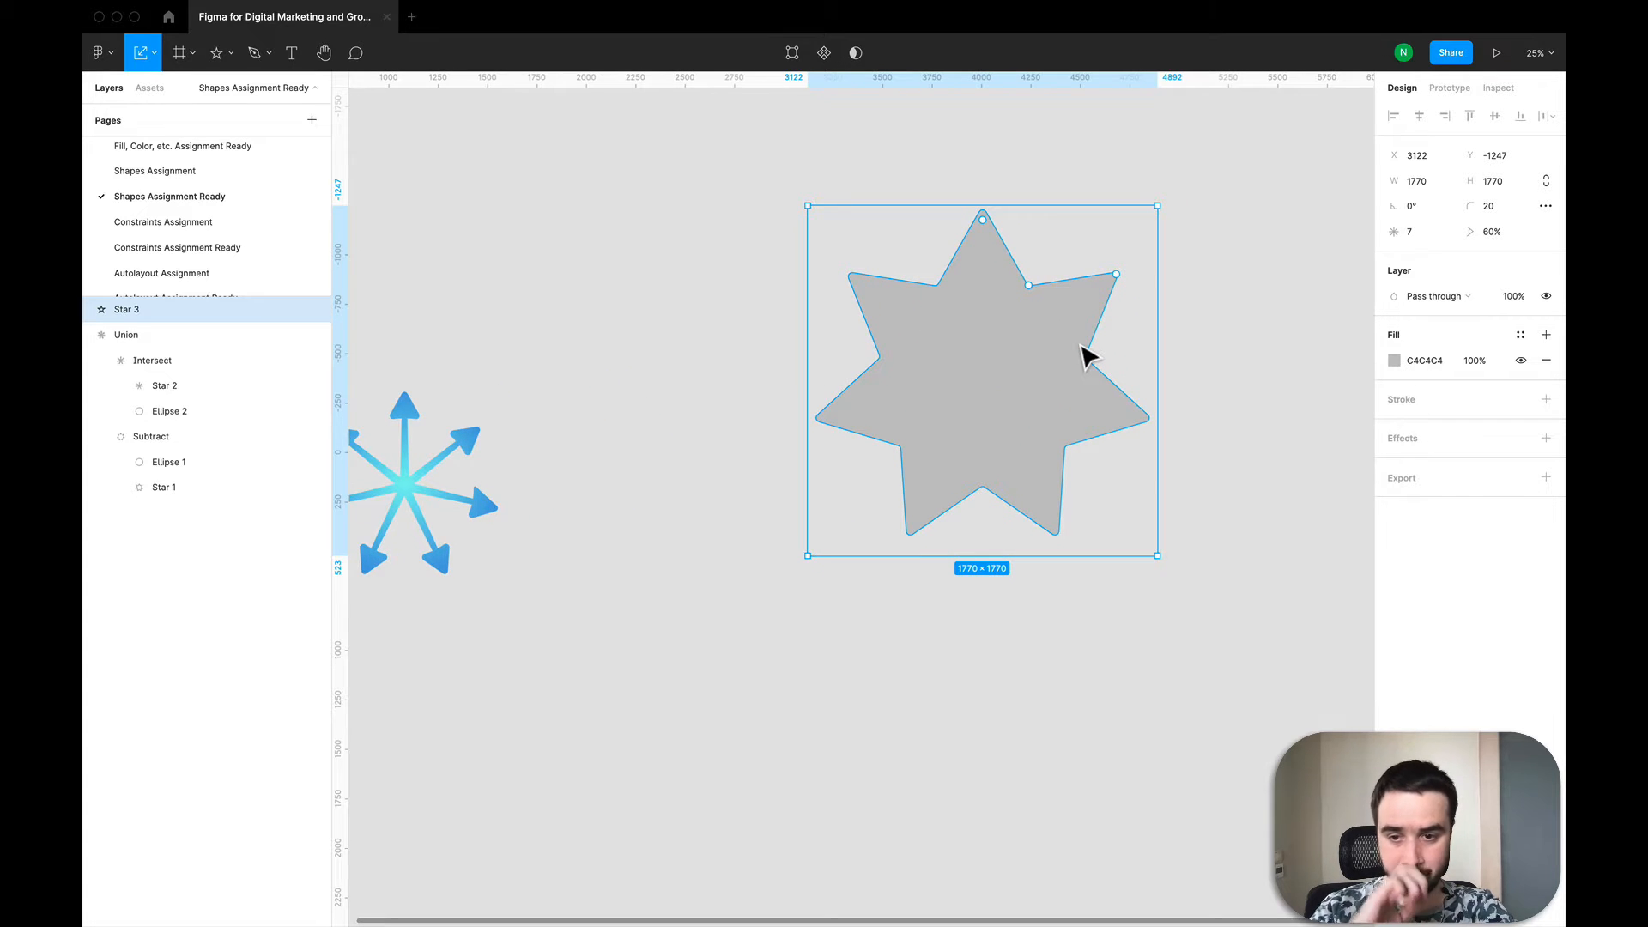
{"action": "left_click", "coordinate": [1030, 642]}
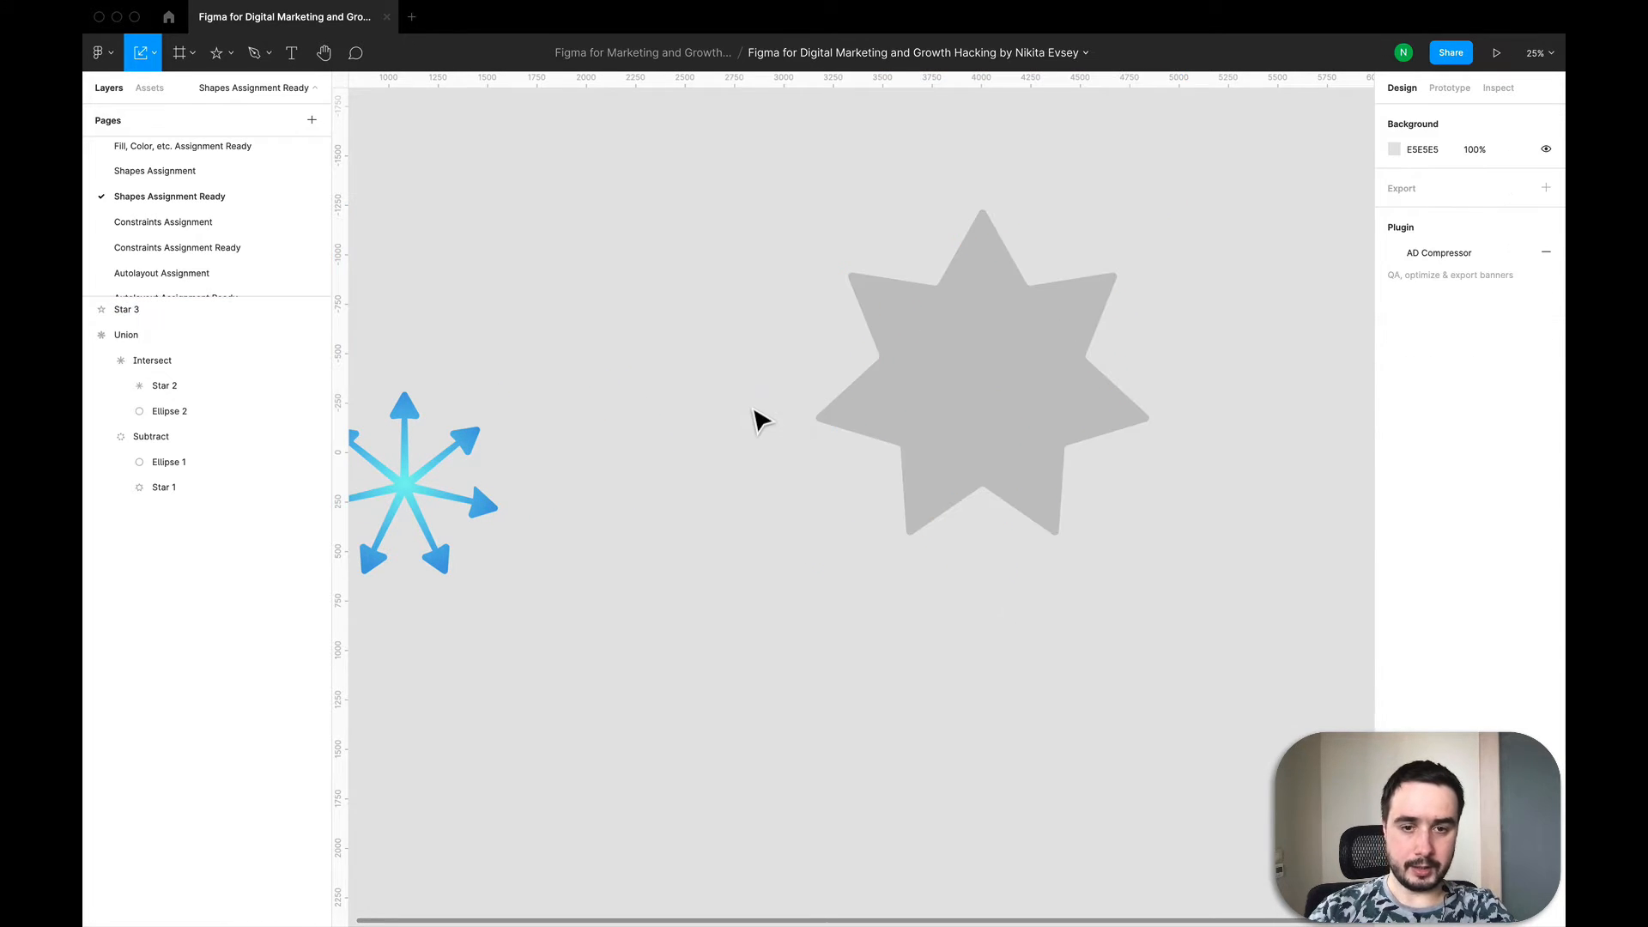
{"action": "key", "text": "o"}
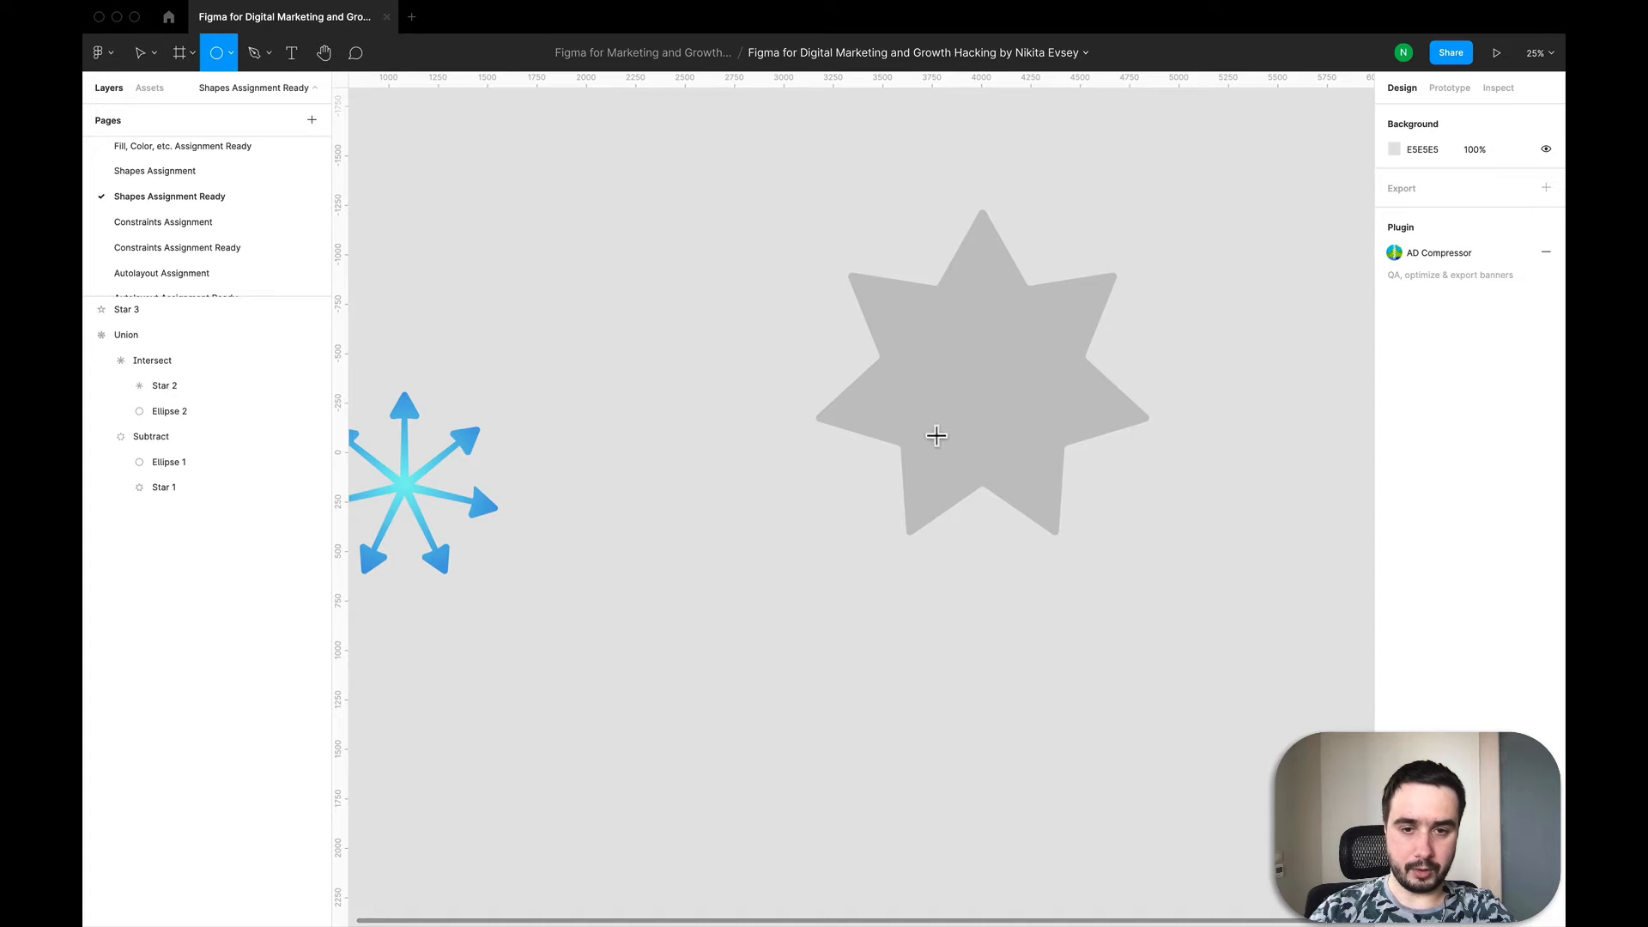
{"action": "left_click", "coordinate": [230, 53]}
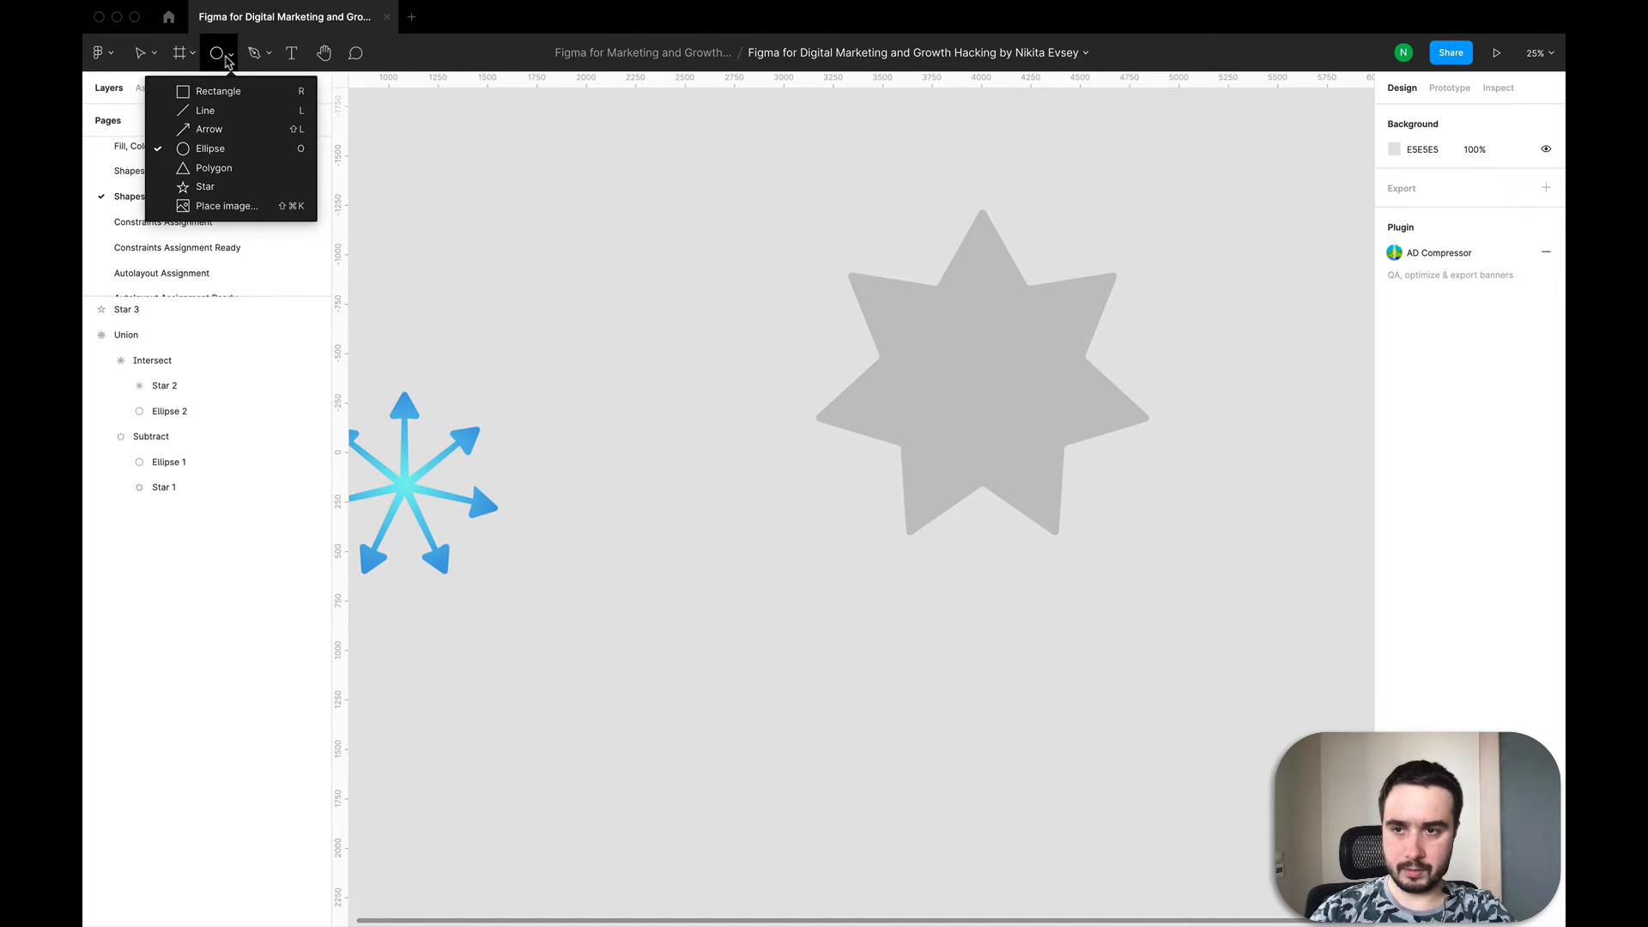
{"action": "left_click", "coordinate": [228, 155]}
{"action": "left_click", "coordinate": [824, 704]}
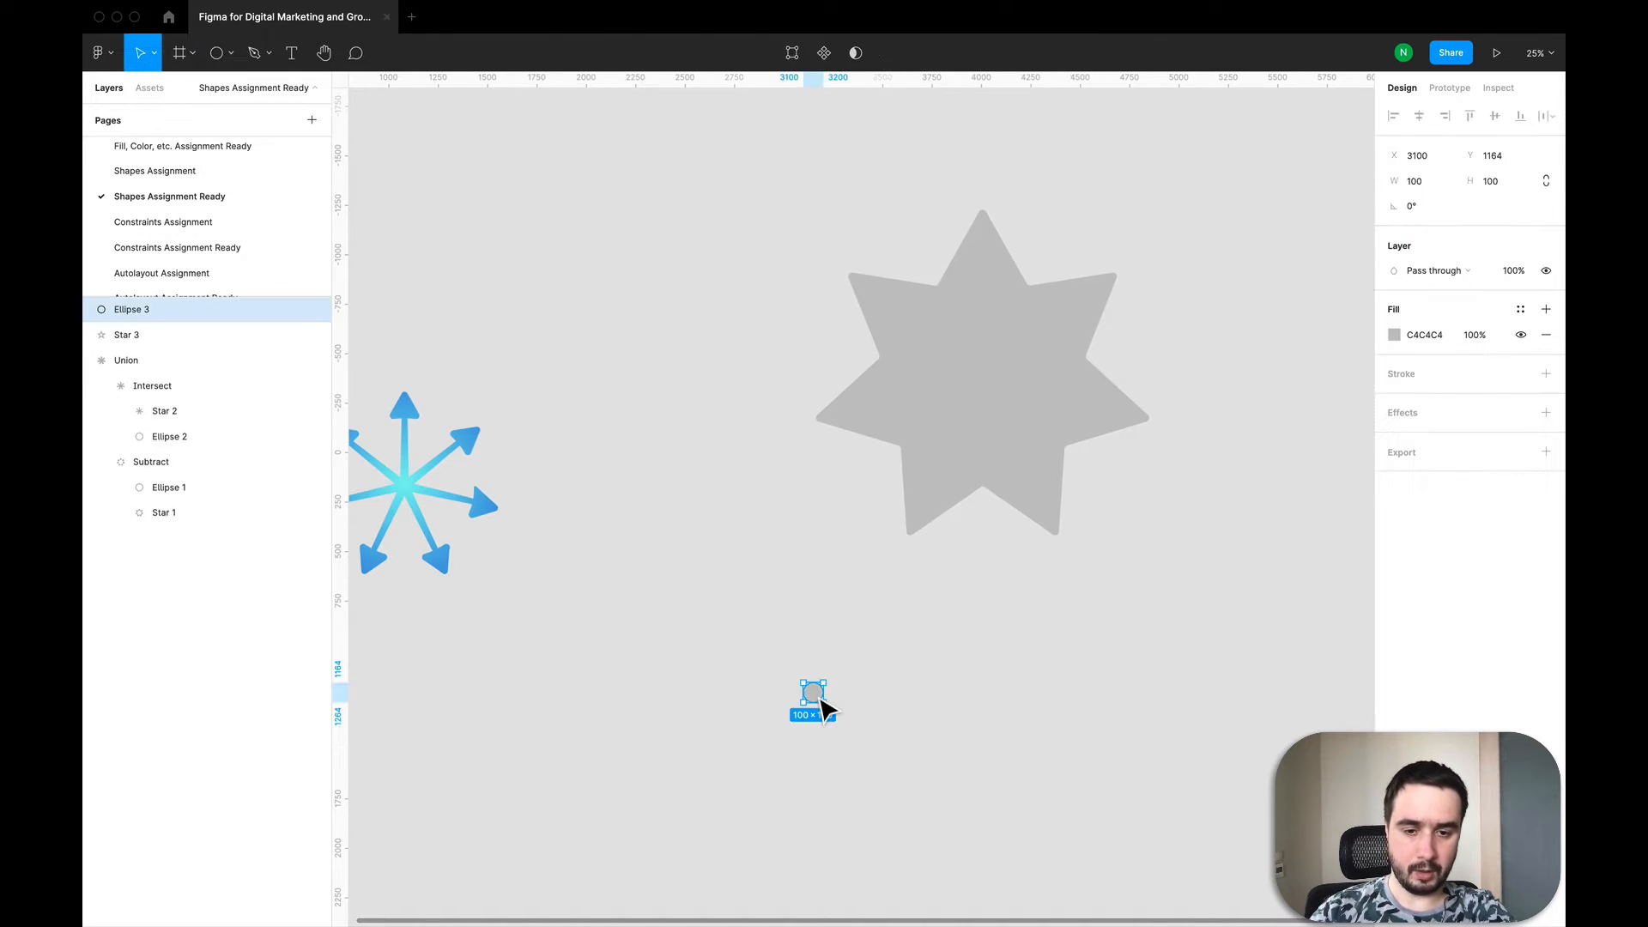
Step: Set the ellipse's width and height to 1500
{"action": "left_click", "coordinate": [1041, 372]}
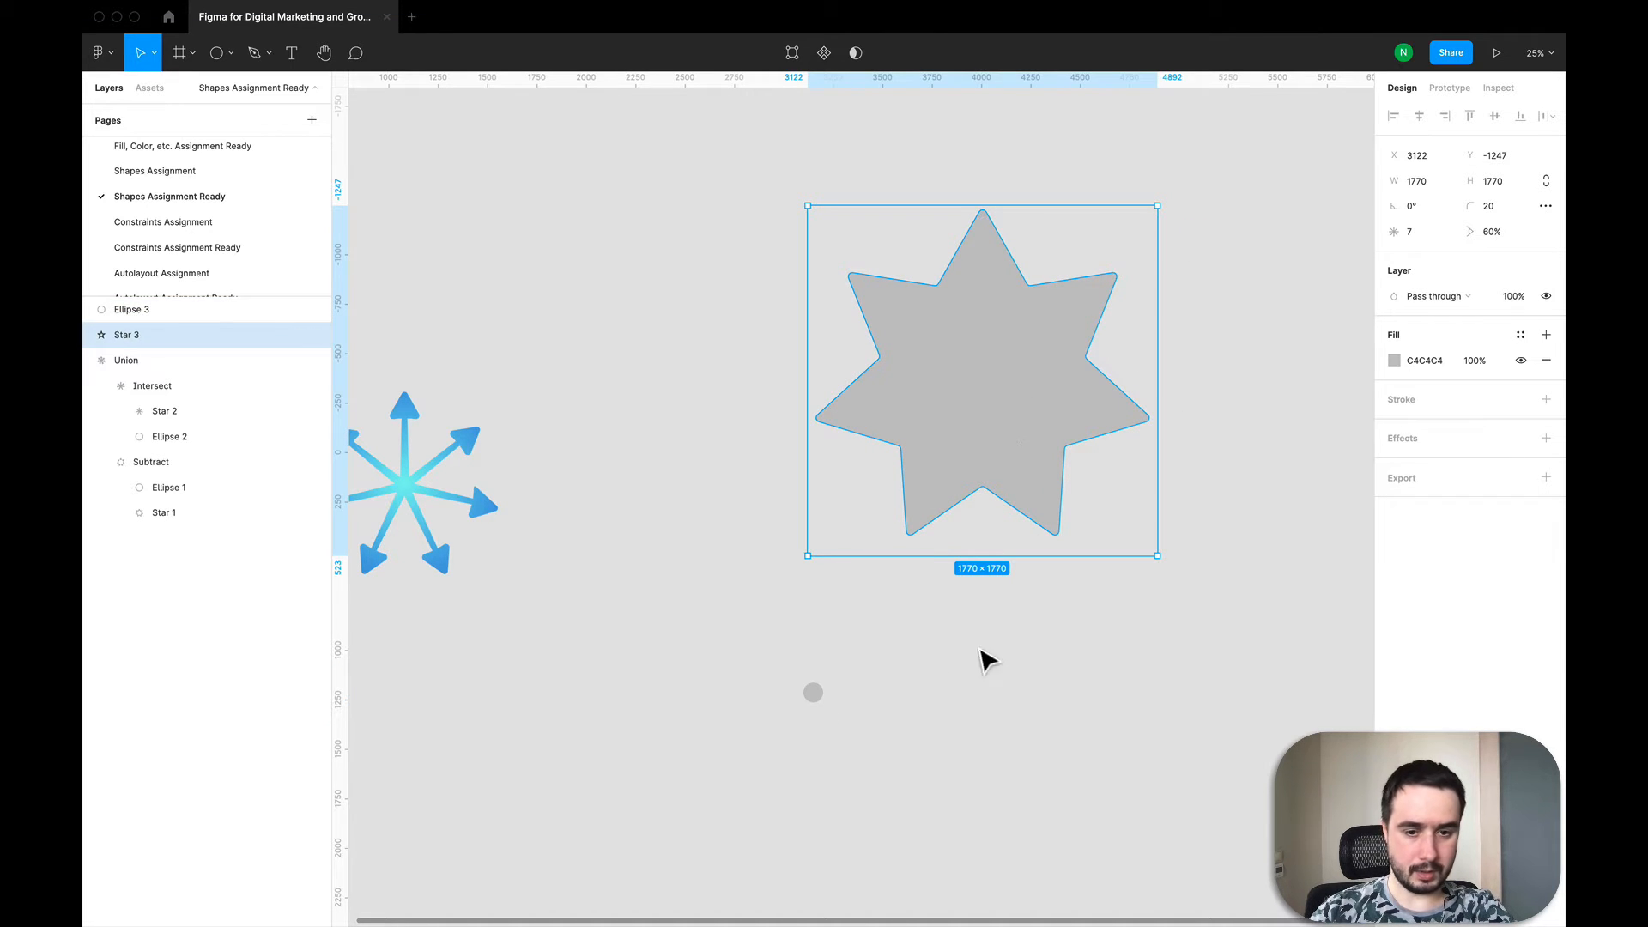
{"action": "left_click", "coordinate": [815, 693]}
{"action": "left_click", "coordinate": [1415, 183]}
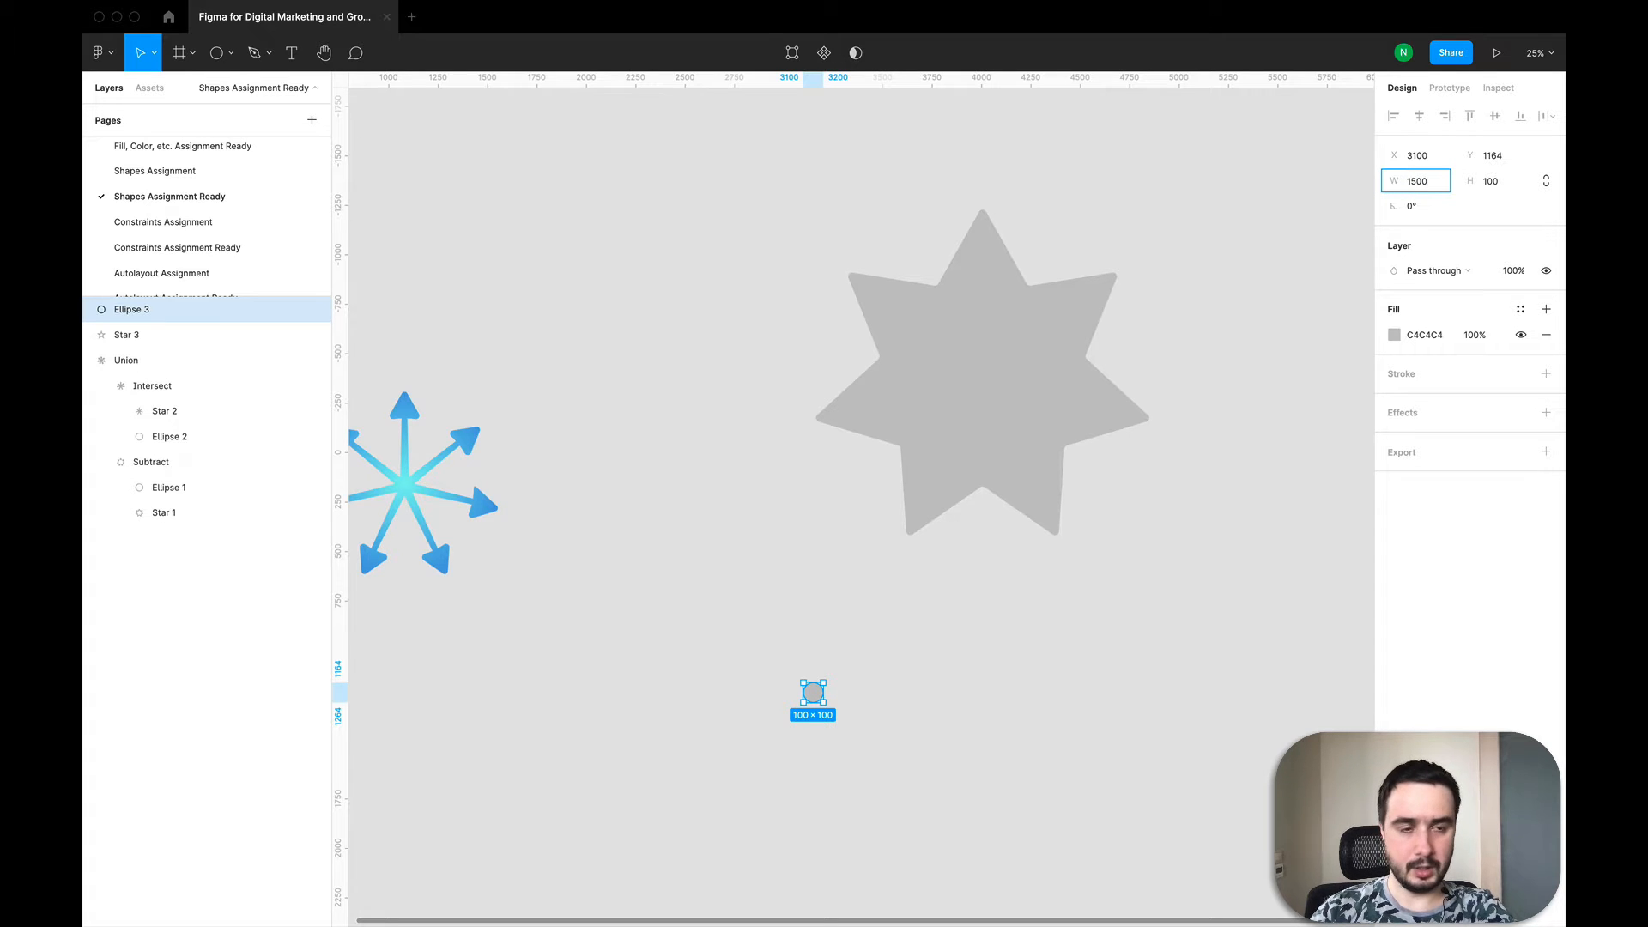
{"action": "key", "text": "Tab"}
{"action": "type", "text": "1"}
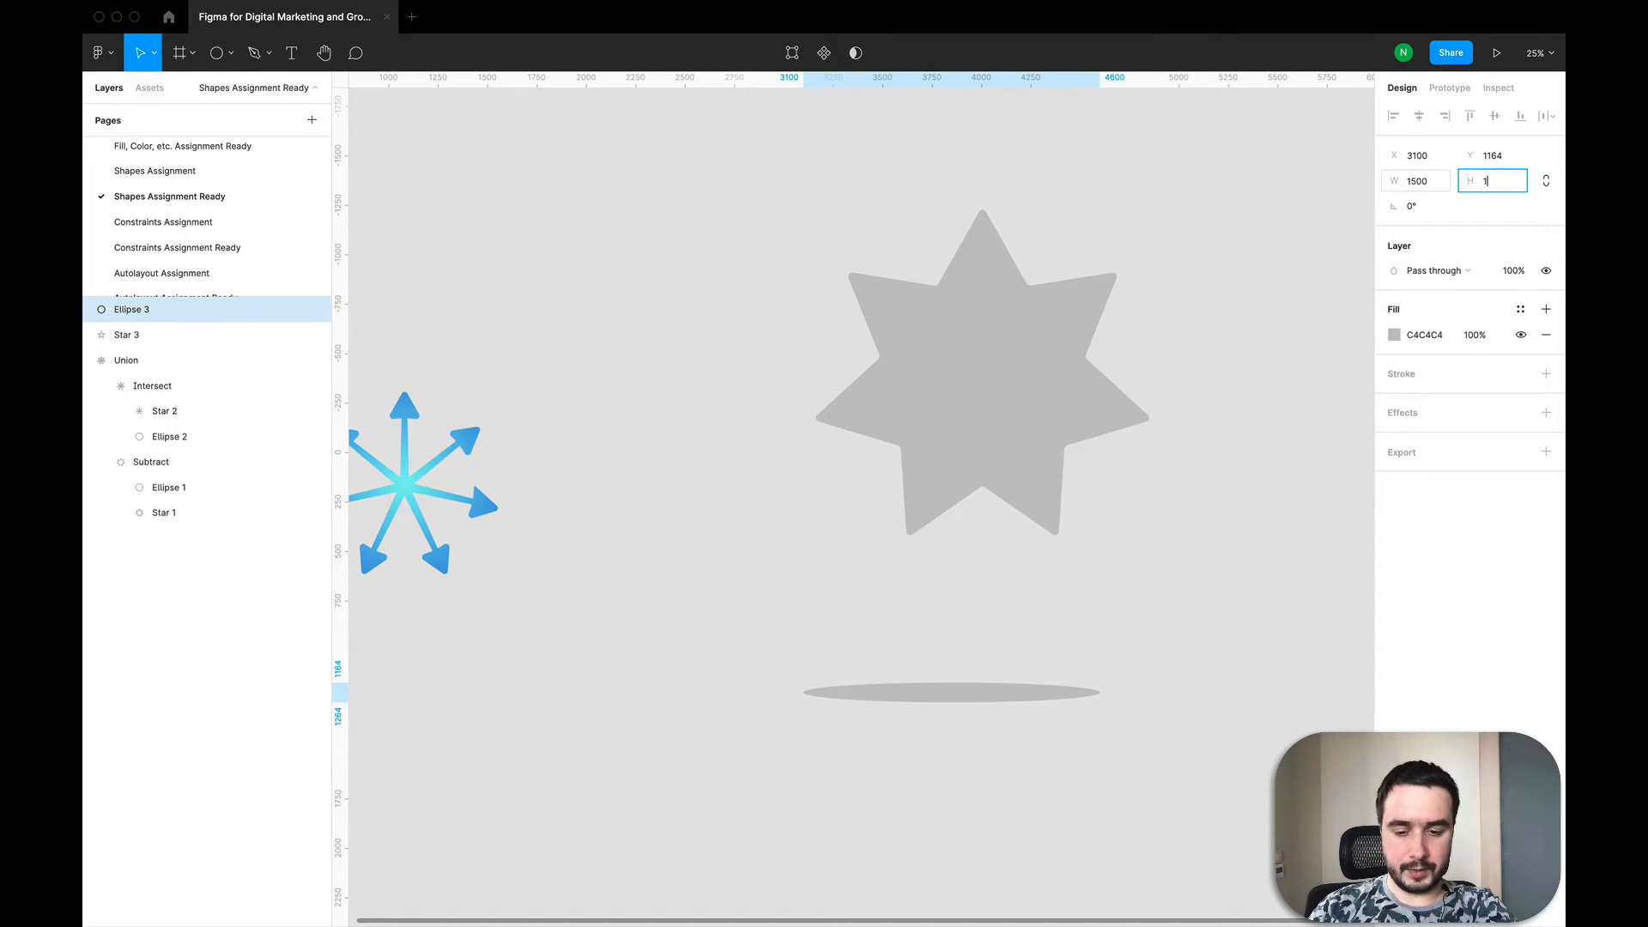
{"action": "type", "text": "500"}
{"action": "key", "text": "Return"}
Step: Move the ellipse over the star's centre and shrink it to about 1267 × 1267
{"action": "left_click_drag", "start_coordinate": [934, 865], "coordinate": [963, 418]}
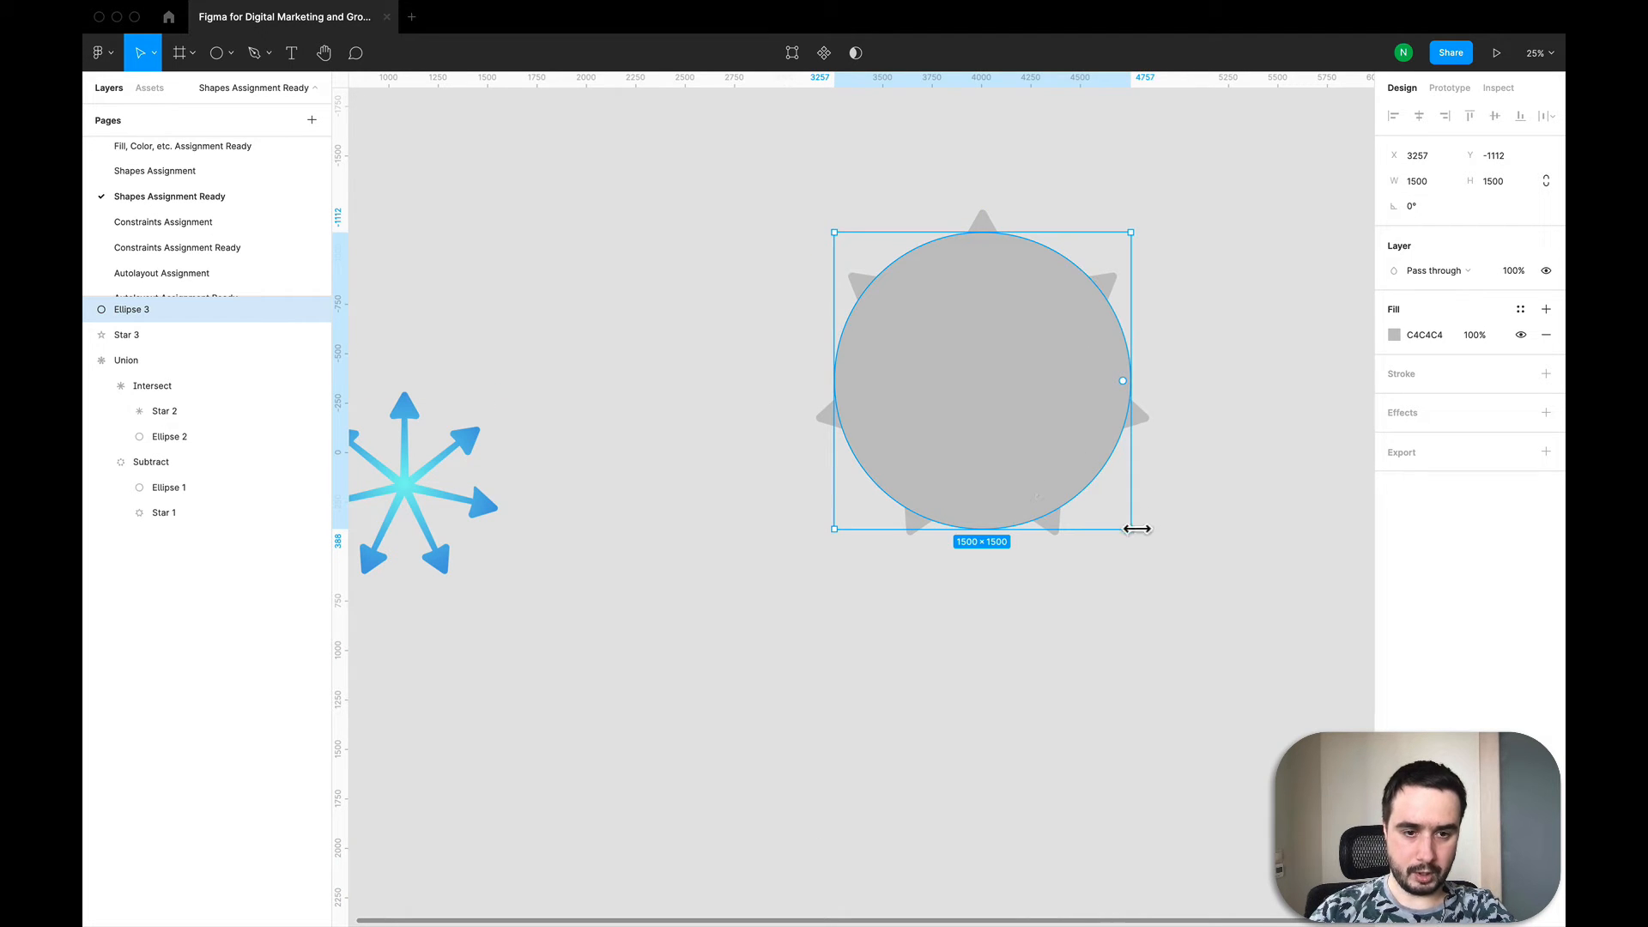
{"action": "left_click_drag", "start_coordinate": [1131, 530], "coordinate": [1085, 483]}
{"action": "left_click_drag", "start_coordinate": [979, 395], "coordinate": [999, 417]}
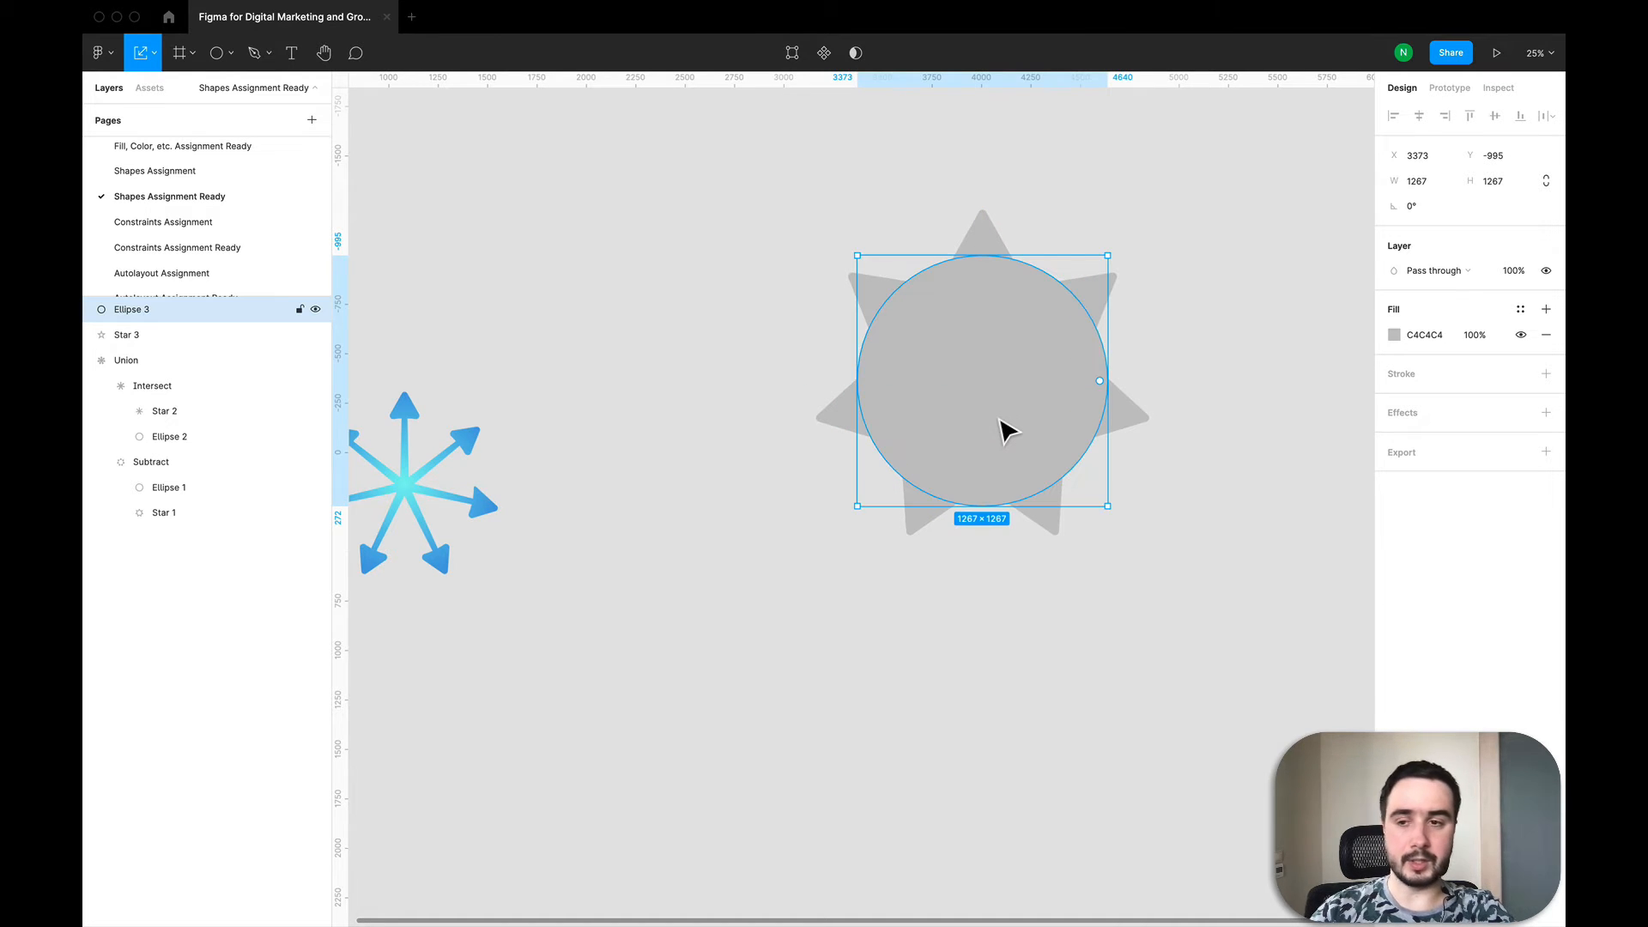
Step: Select both the star and the ellipse and subtract the ellipse from the star
{"action": "left_click", "coordinate": [155, 335]}
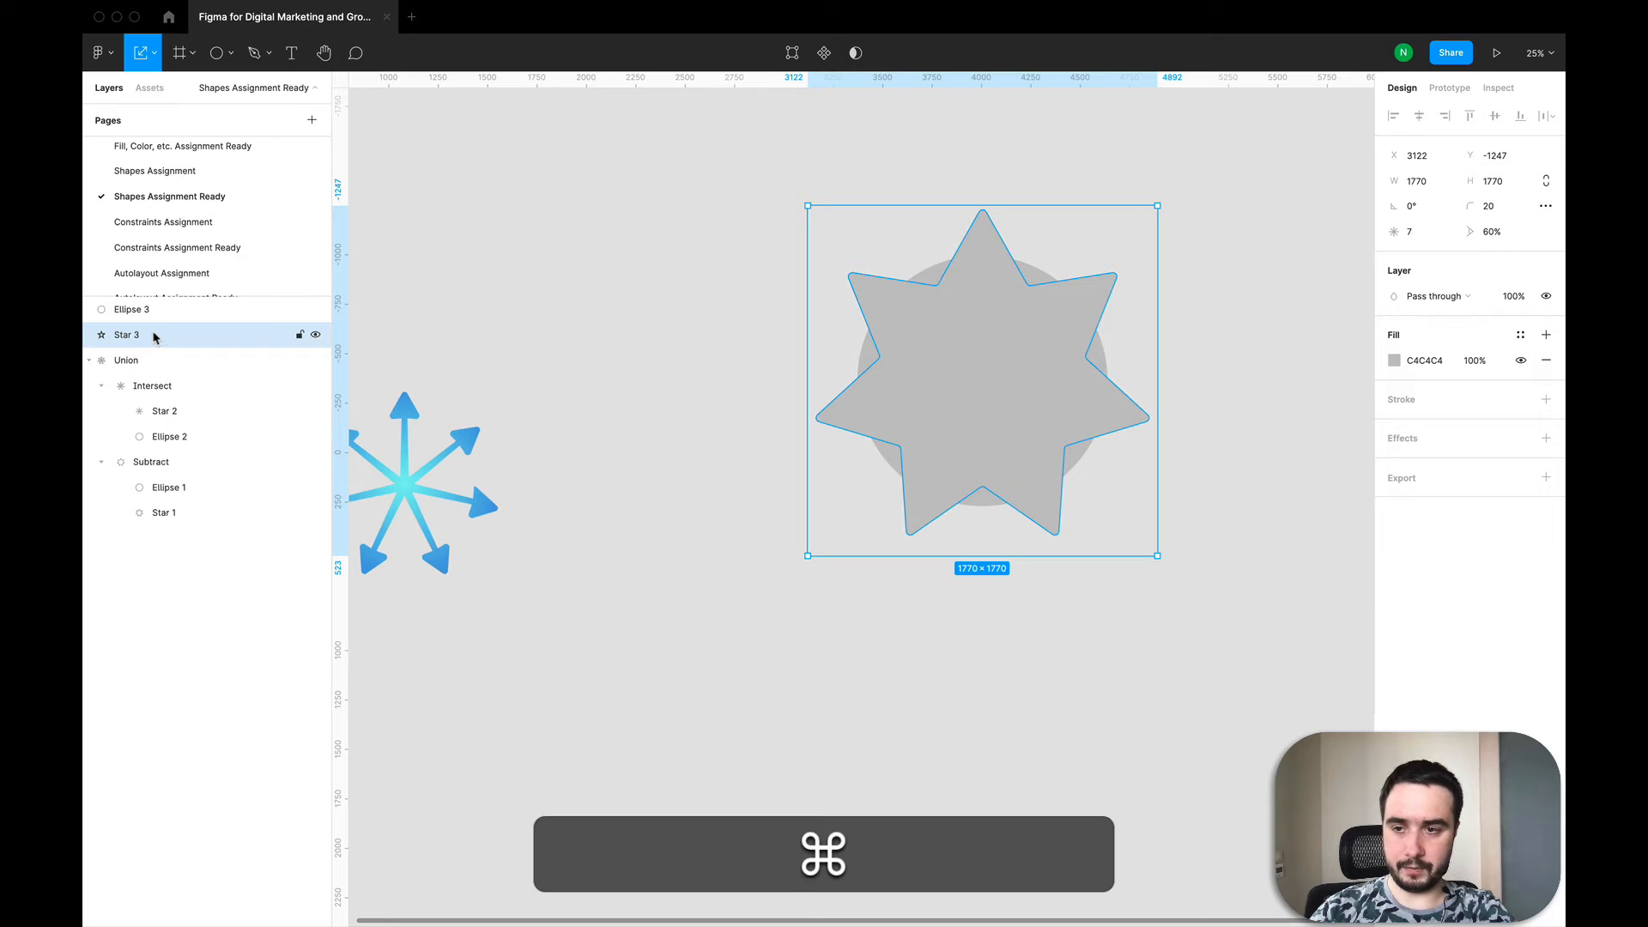
{"action": "left_click", "coordinate": [149, 313], "text": "super"}
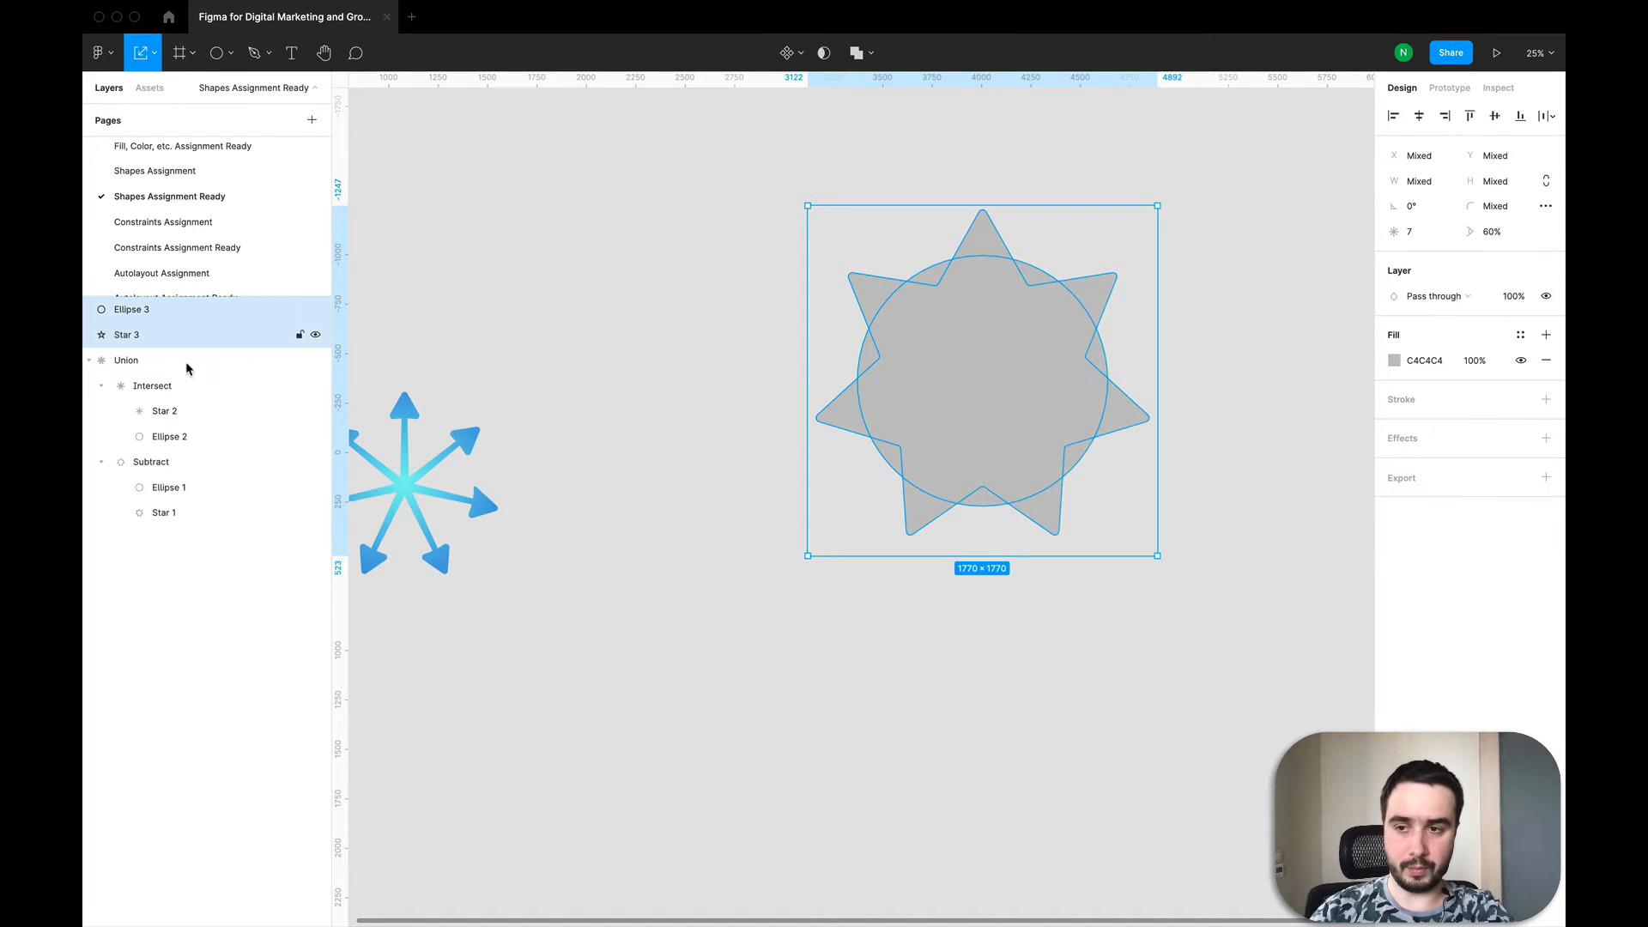
{"action": "left_click", "coordinate": [953, 375]}
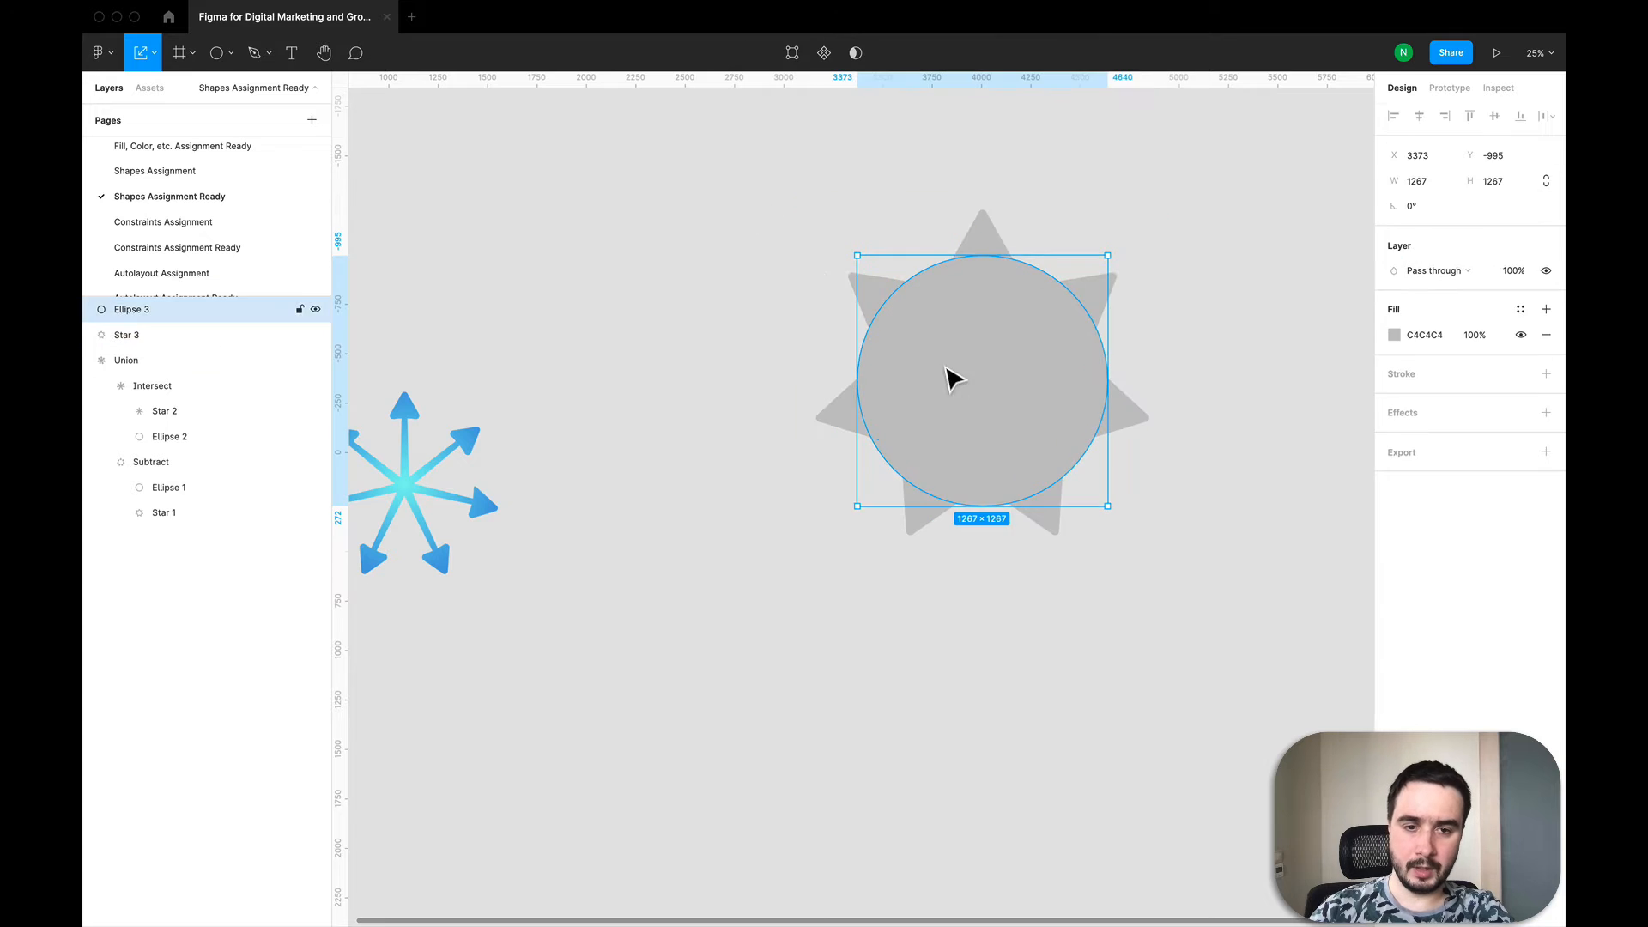
{"action": "left_click", "coordinate": [816, 279]}
{"action": "left_click_drag", "start_coordinate": [754, 189], "coordinate": [1146, 568]}
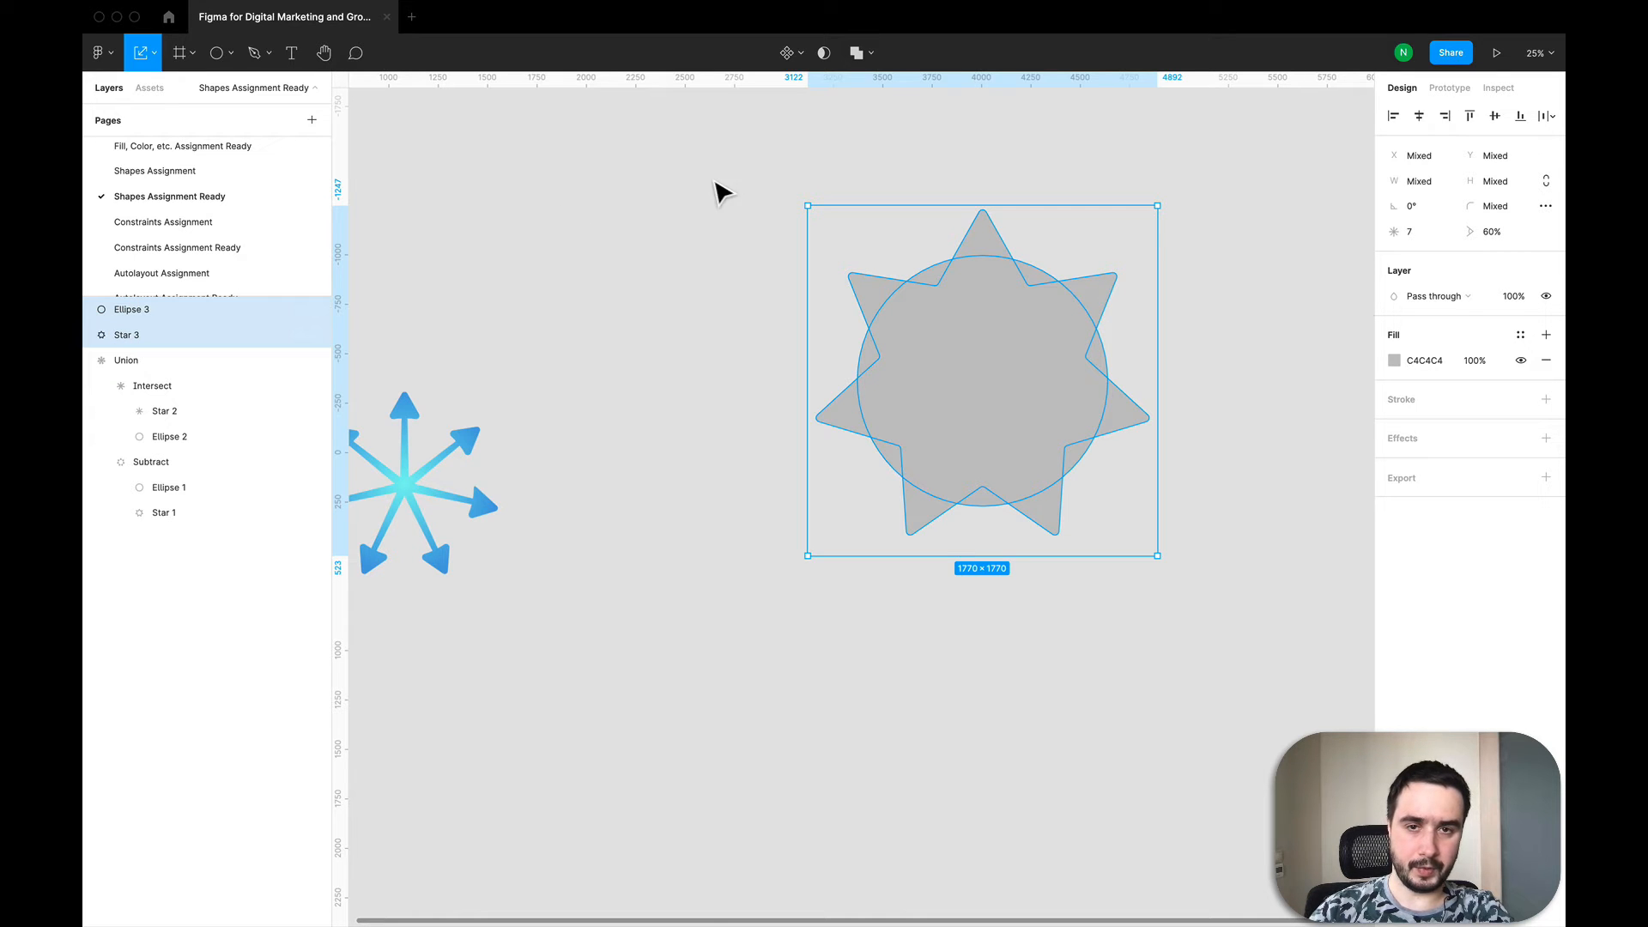
{"action": "left_click", "coordinate": [870, 56]}
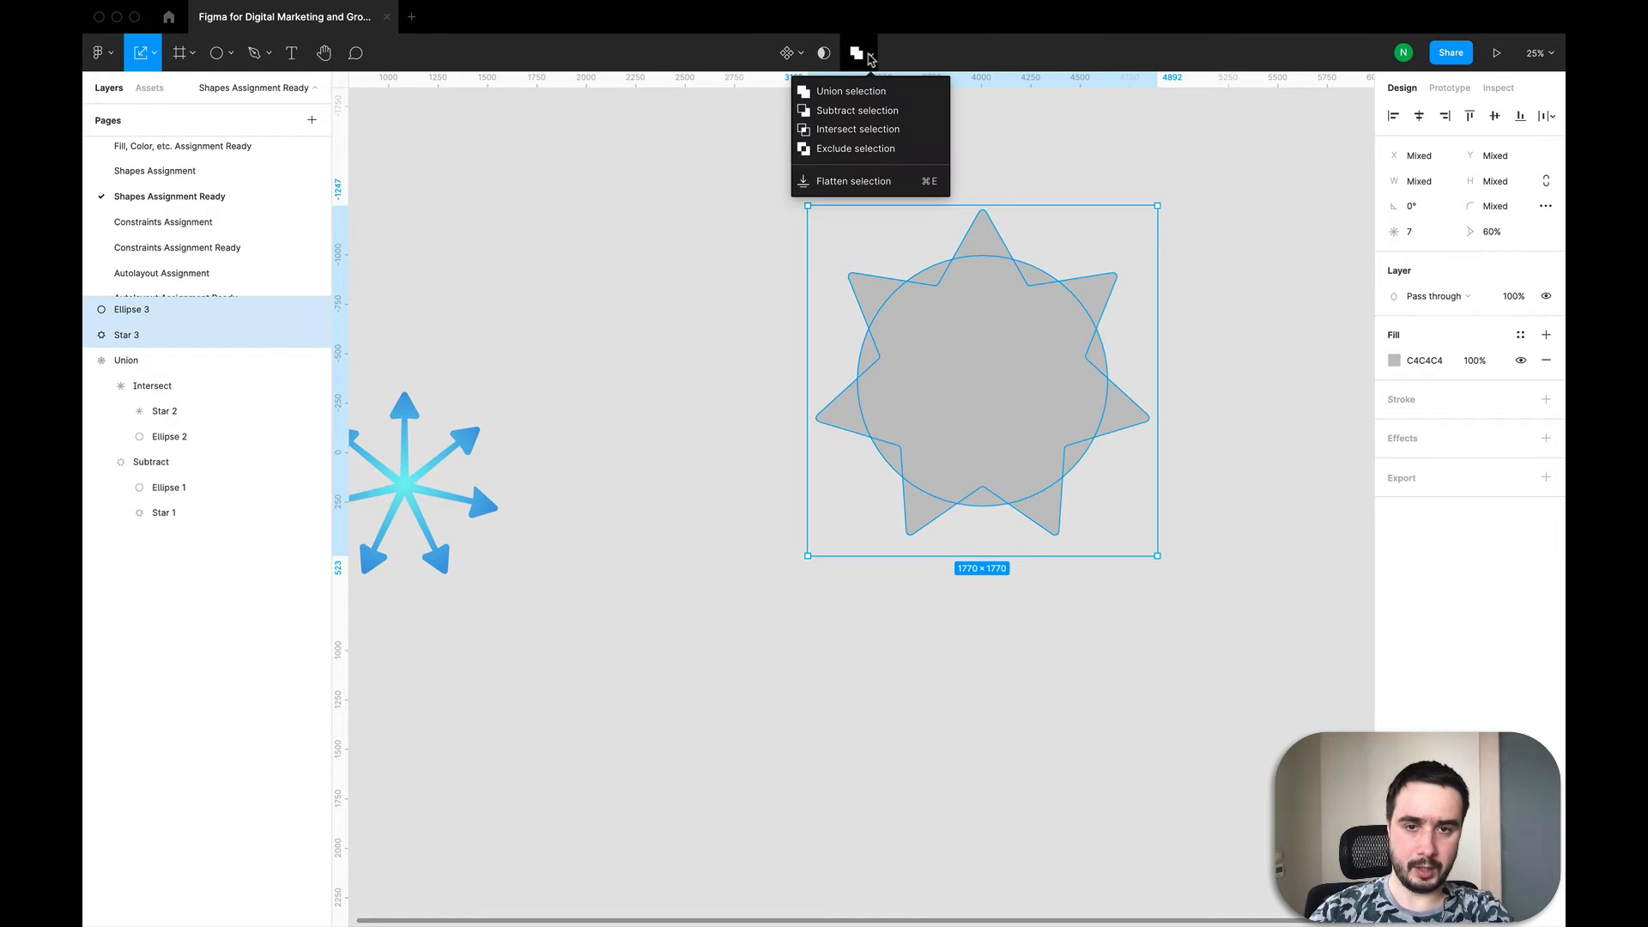
{"action": "left_click", "coordinate": [874, 117]}
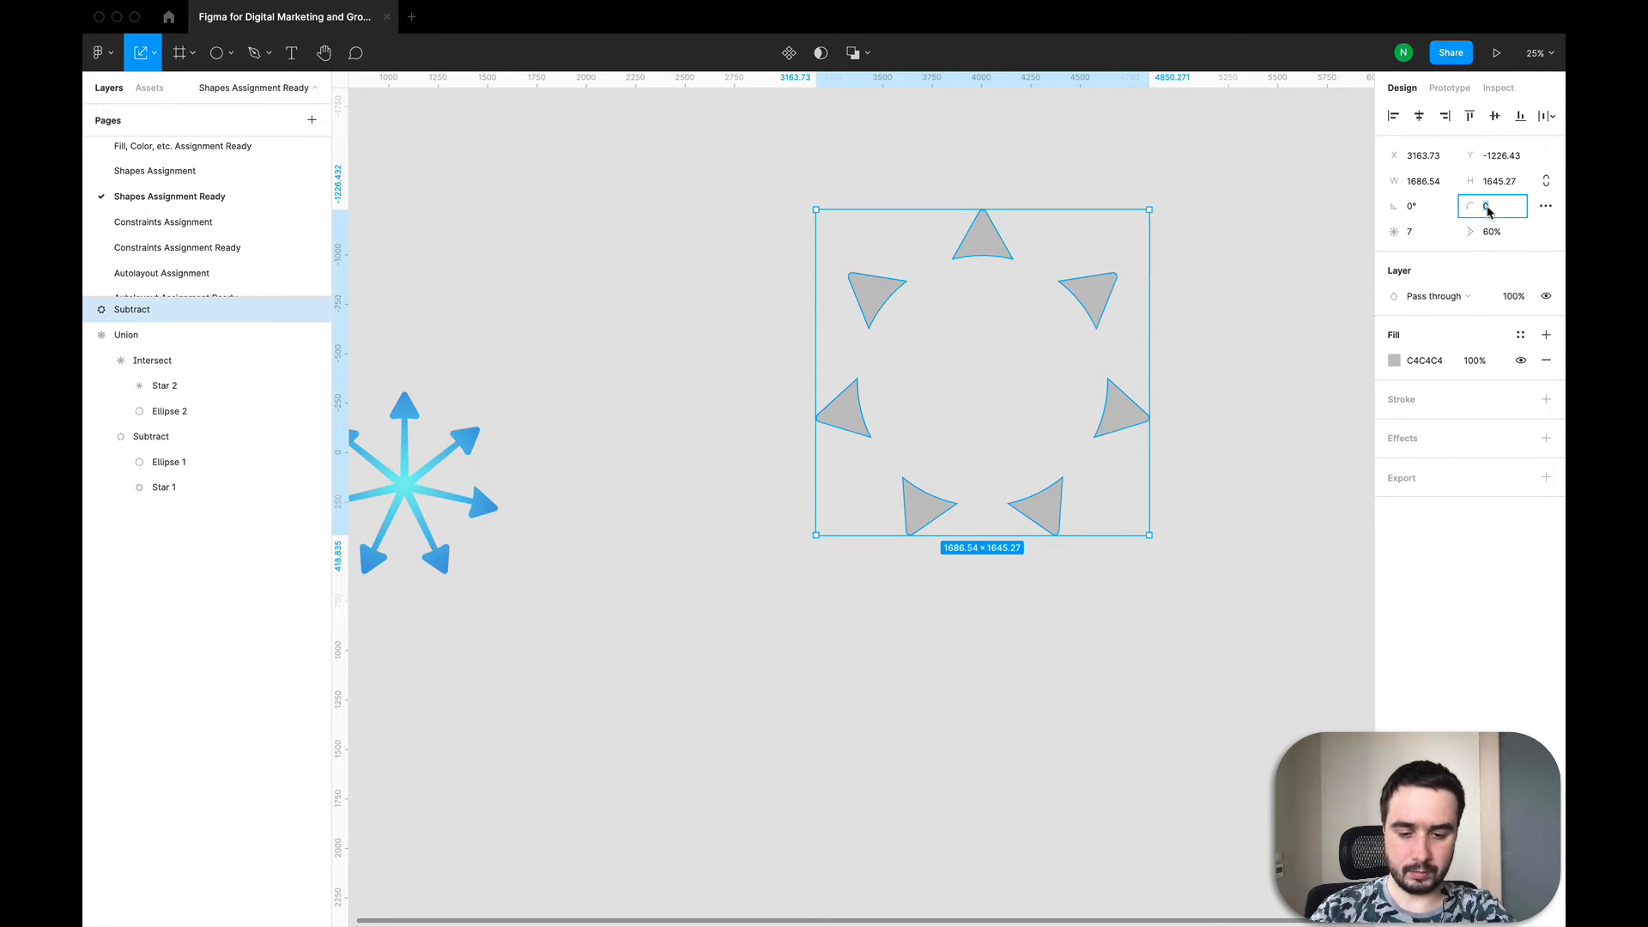
{"action": "key", "text": "Return"}
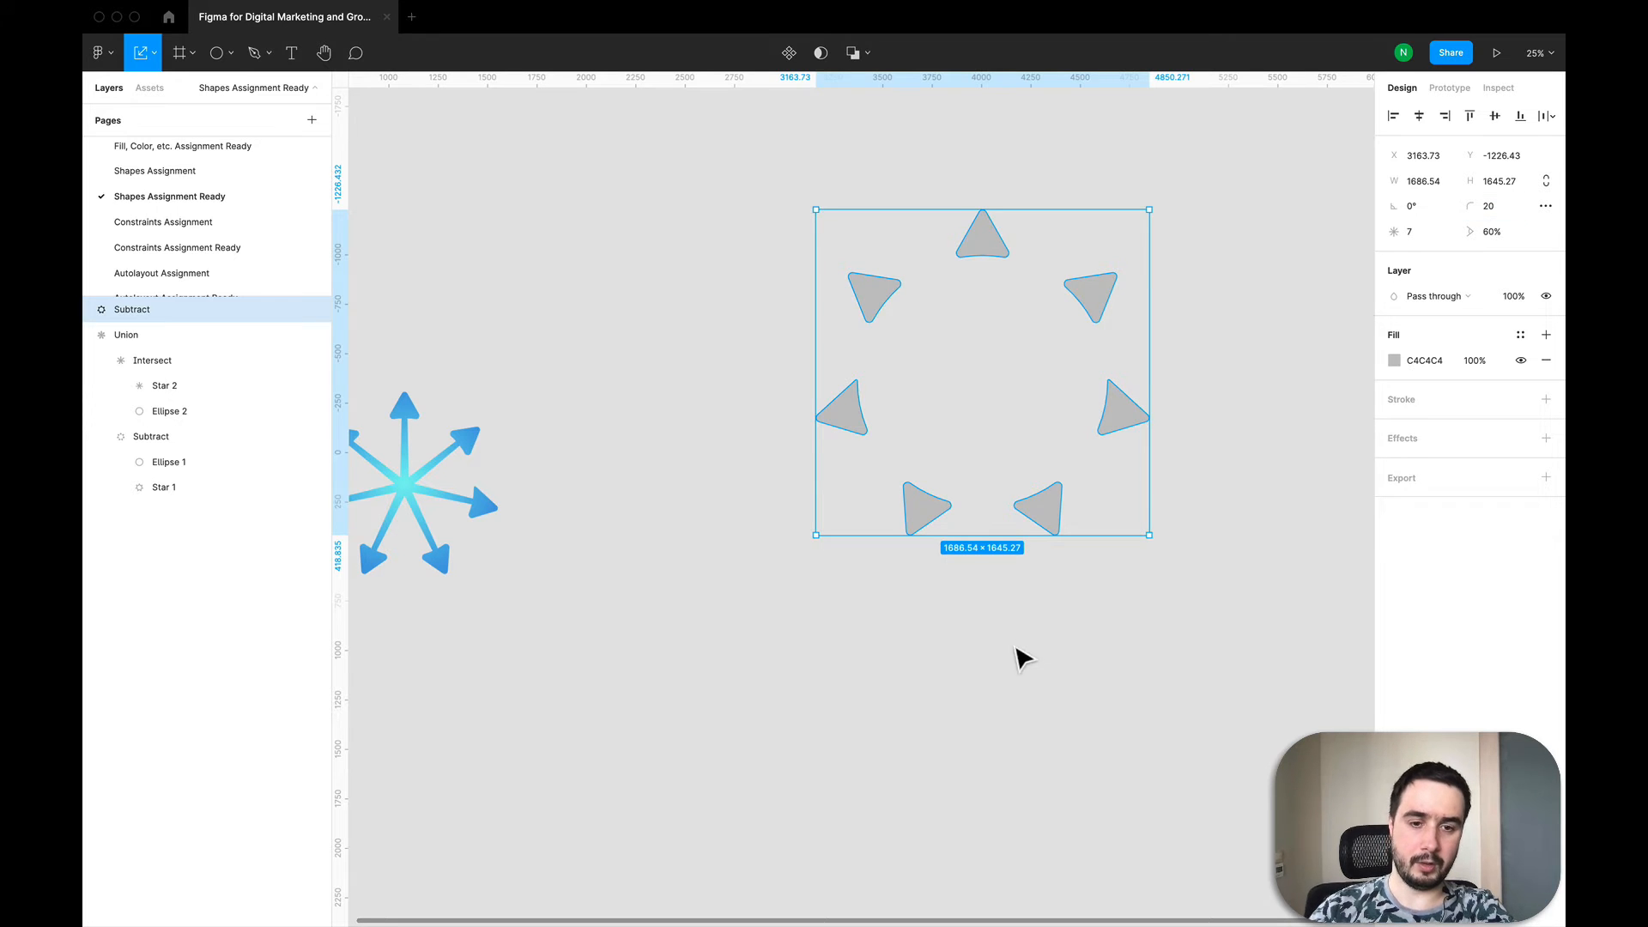
{"action": "left_click", "coordinate": [996, 713]}
{"action": "scroll", "coordinate": [1089, 464], "scroll_direction": "down", "scroll_amount": 3}
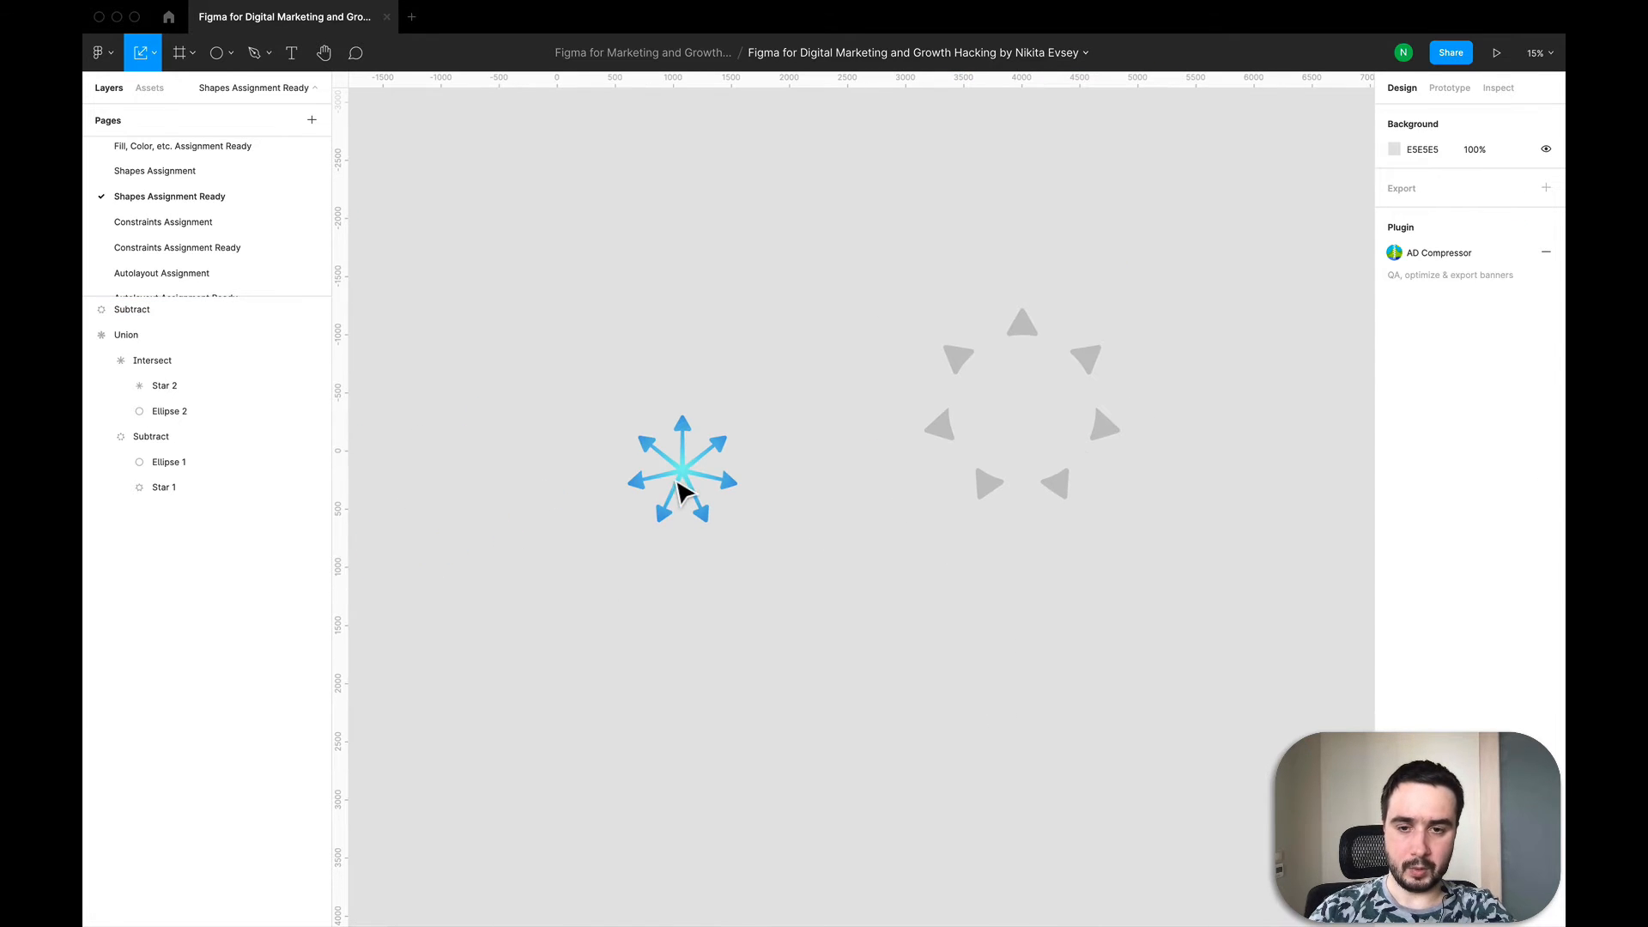
{"action": "scroll", "coordinate": [821, 703], "scroll_direction": "right", "scroll_amount": 2}
{"action": "scroll", "coordinate": [821, 703], "scroll_direction": "down", "scroll_amount": 2}
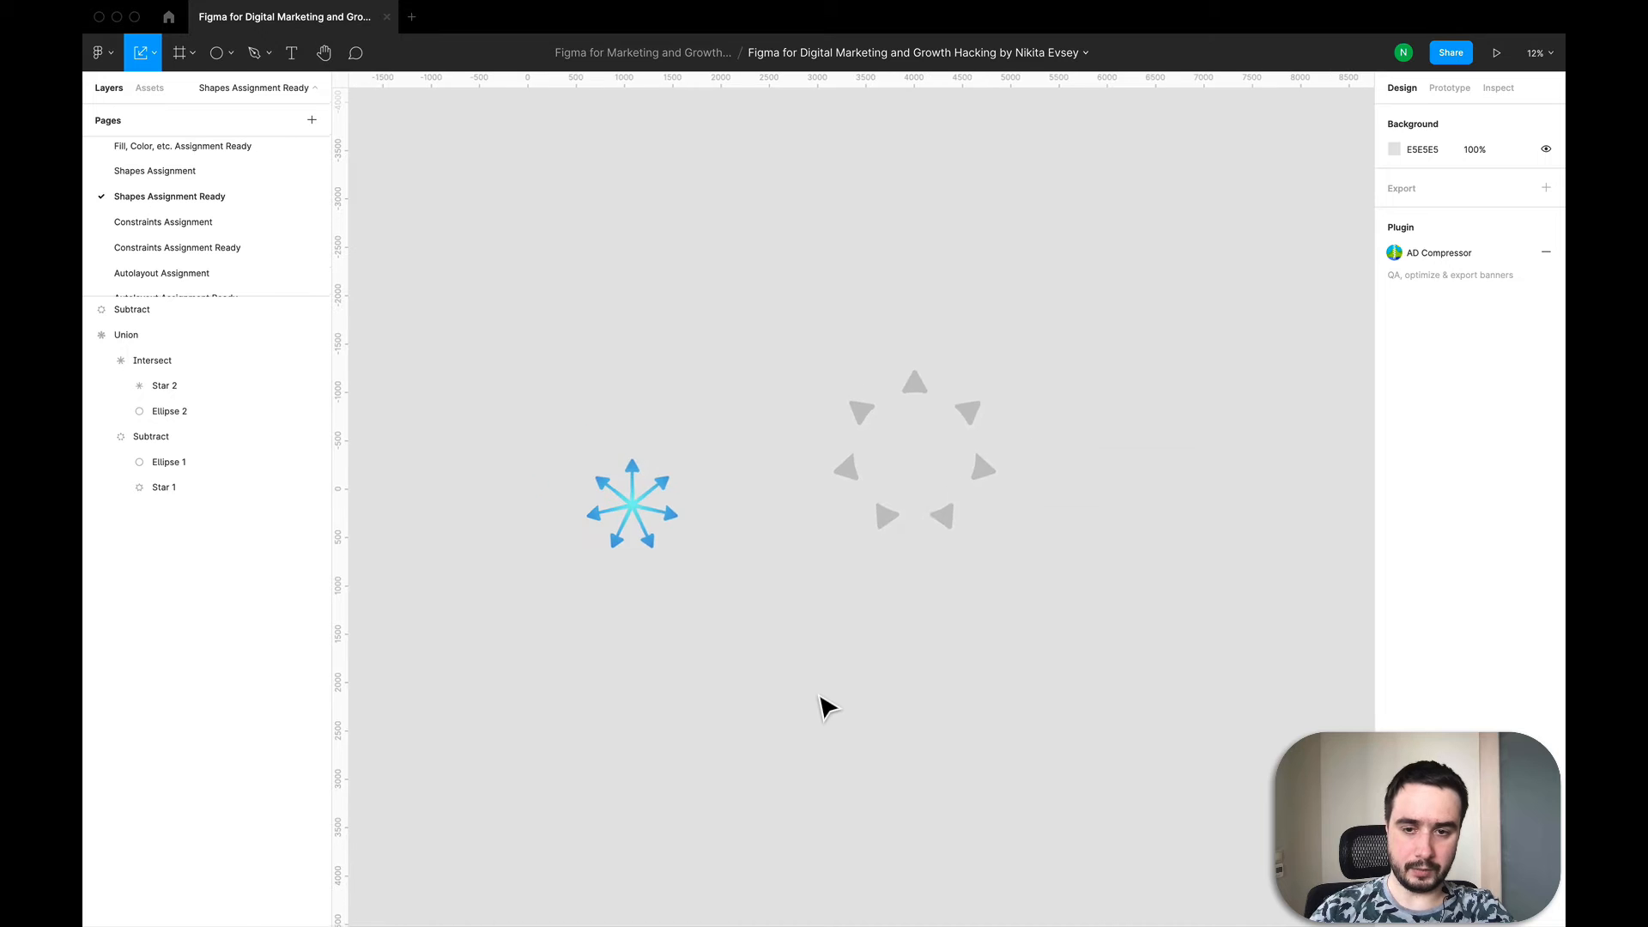
{"action": "scroll", "coordinate": [820, 703], "scroll_direction": "down", "scroll_amount": 1}
{"action": "scroll", "coordinate": [821, 703], "scroll_direction": "right", "scroll_amount": 1}
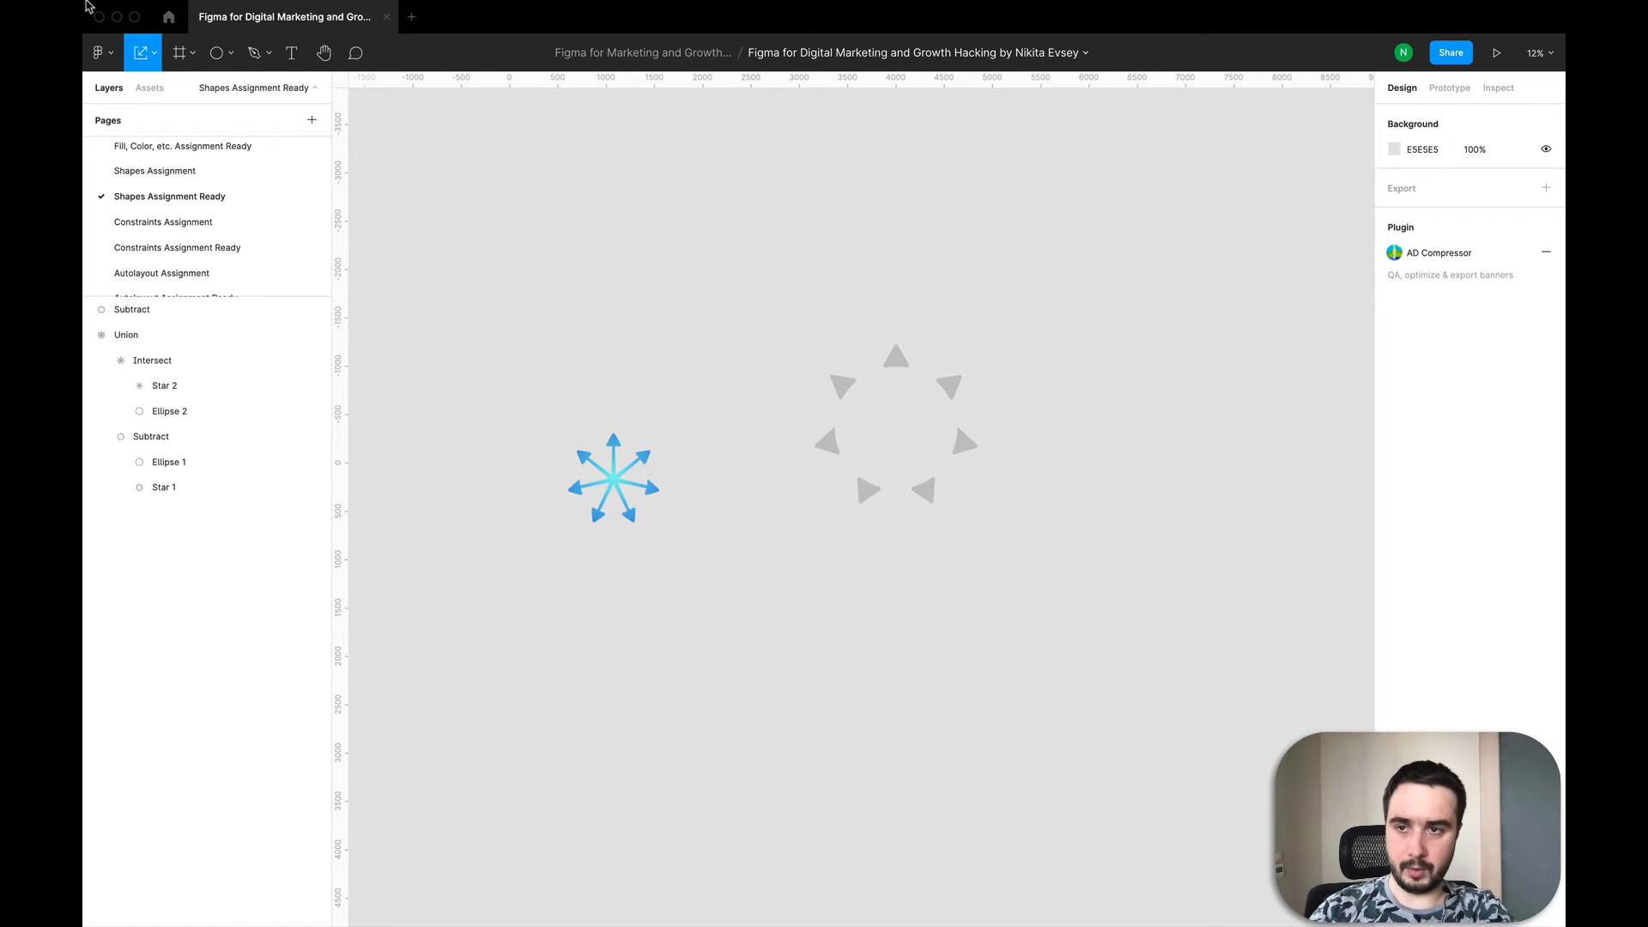
Step: Place a new star with the Star tool and set its point count to 7
{"action": "left_click", "coordinate": [217, 53]}
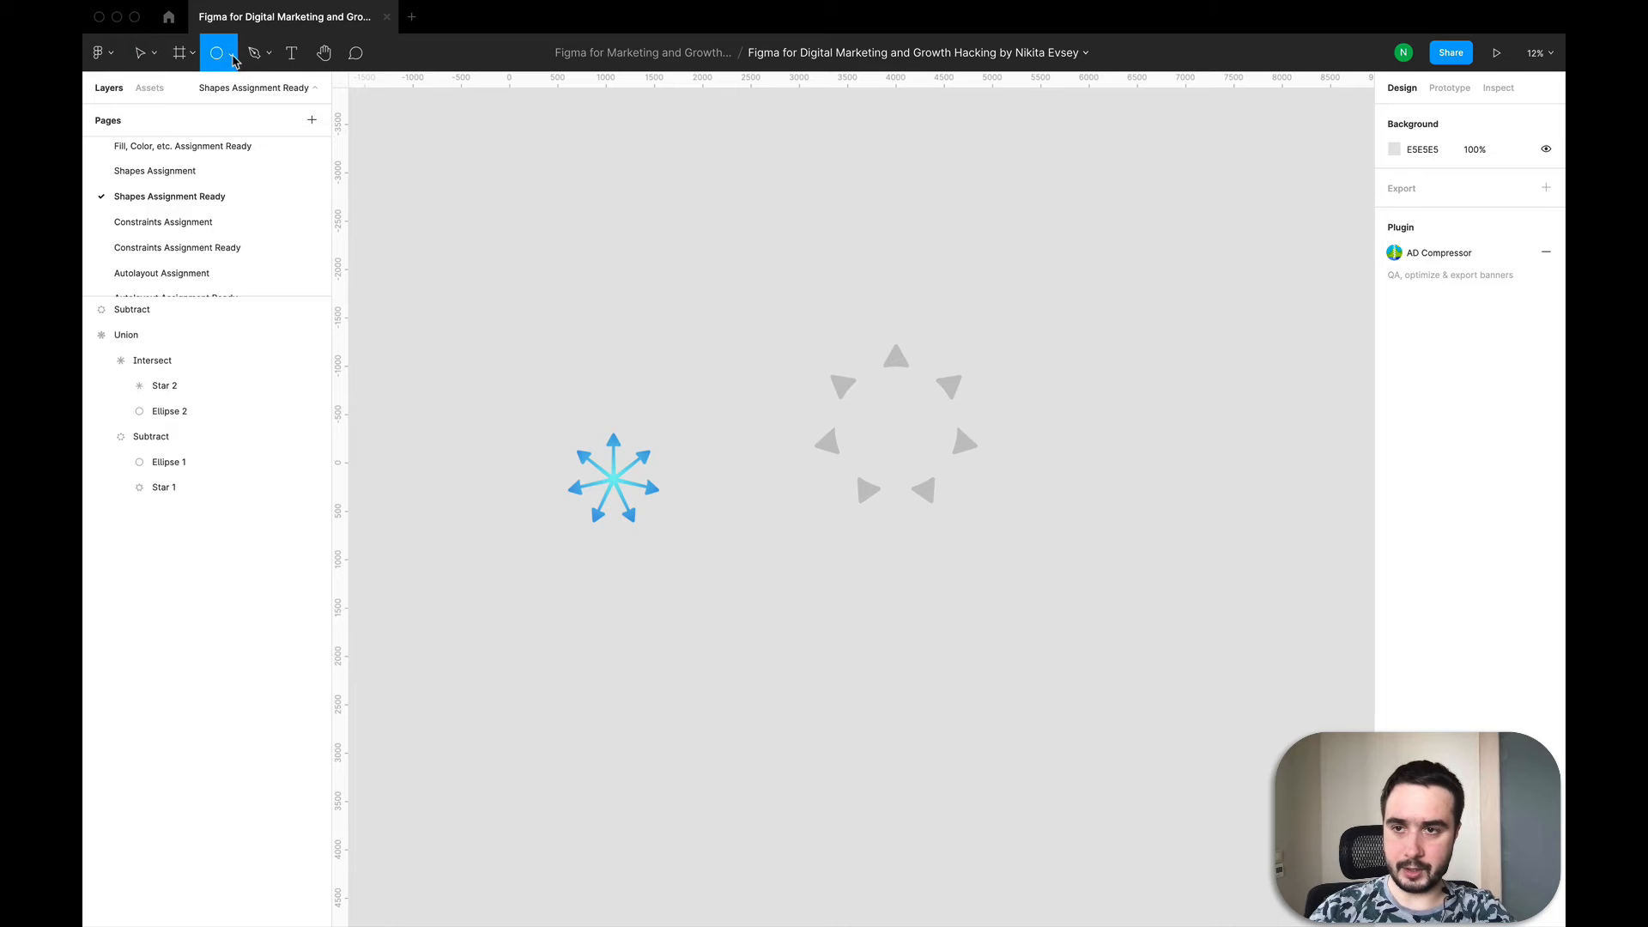
{"action": "left_click", "coordinate": [231, 54]}
{"action": "left_click", "coordinate": [212, 187]}
{"action": "left_click", "coordinate": [1041, 655]}
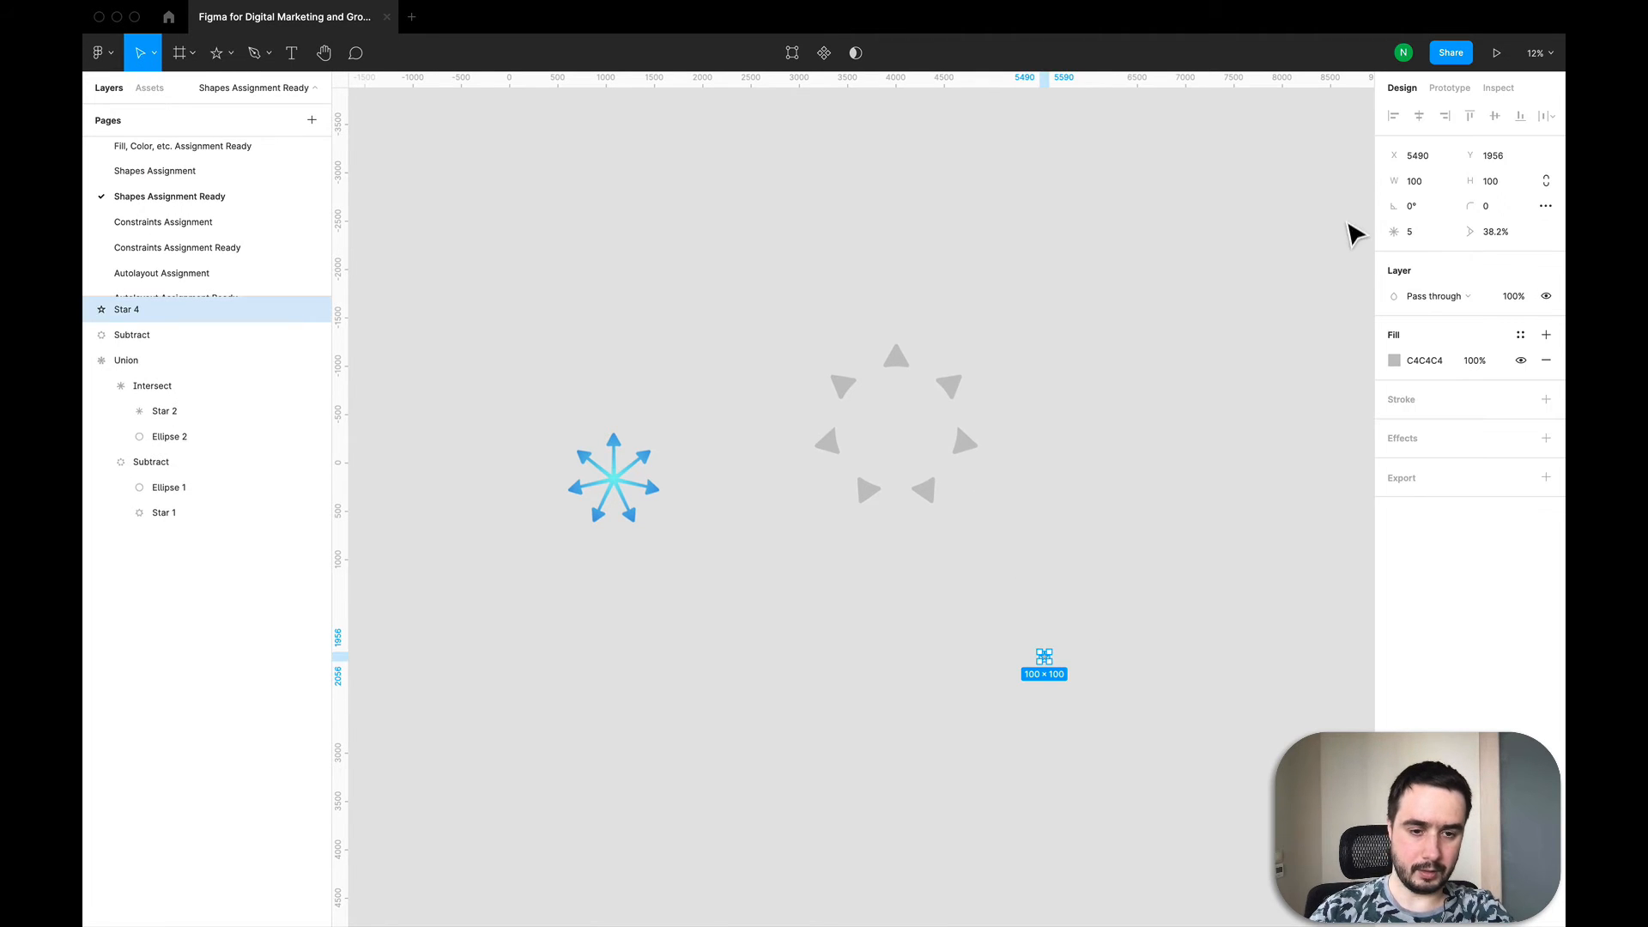
{"action": "left_click", "coordinate": [1423, 235]}
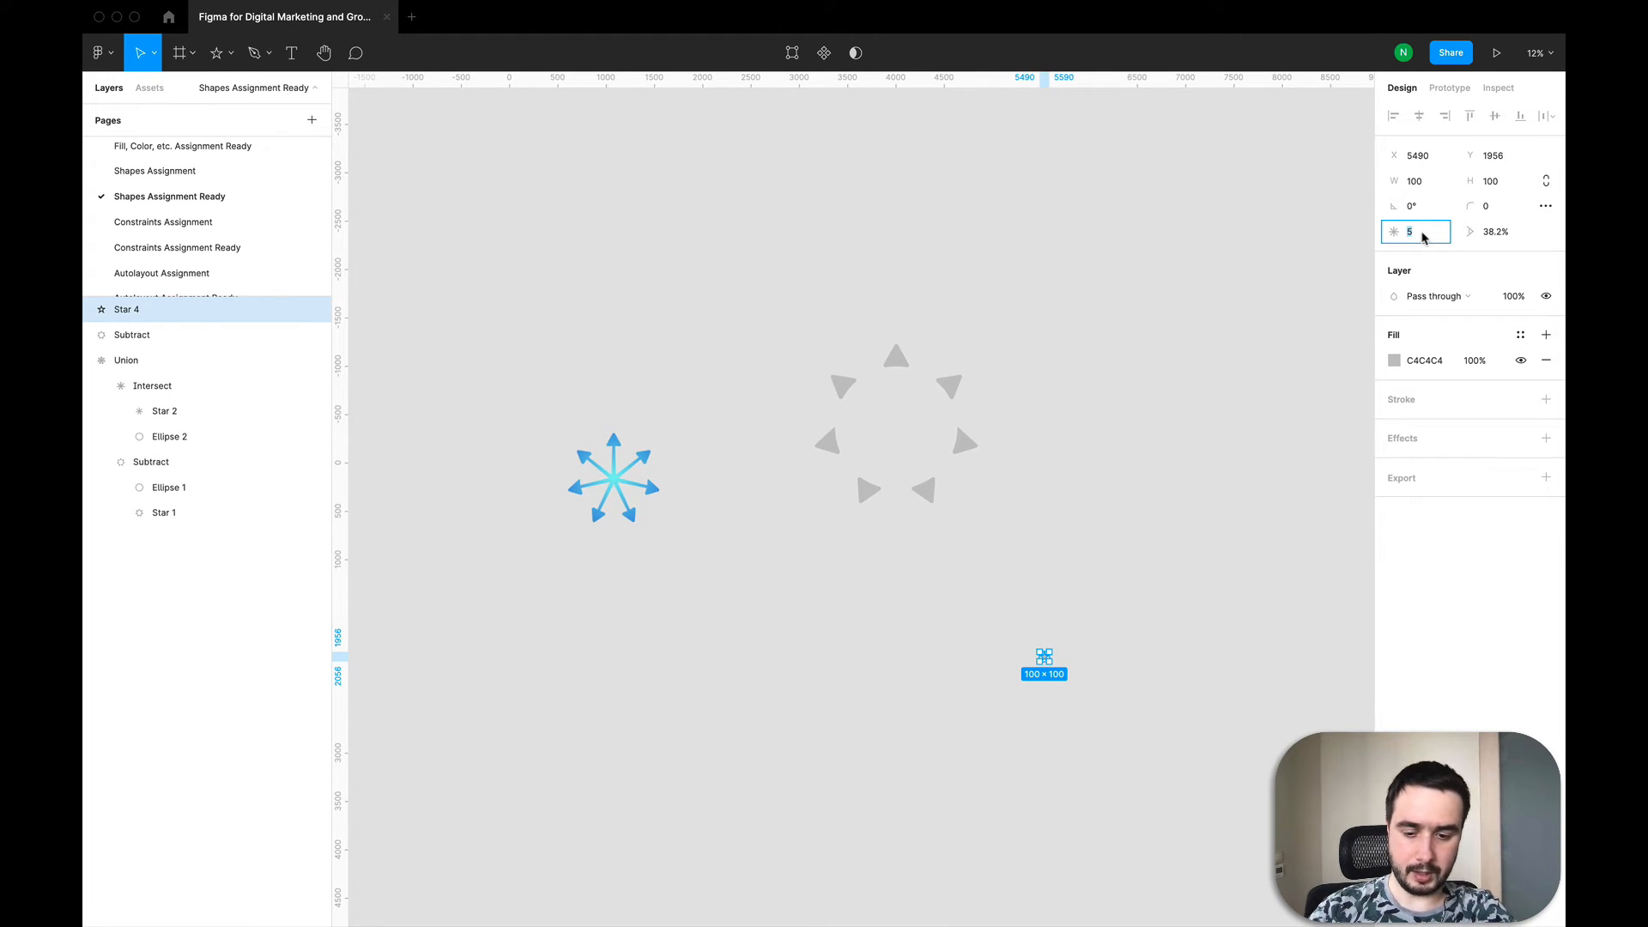
{"action": "key", "text": "Return"}
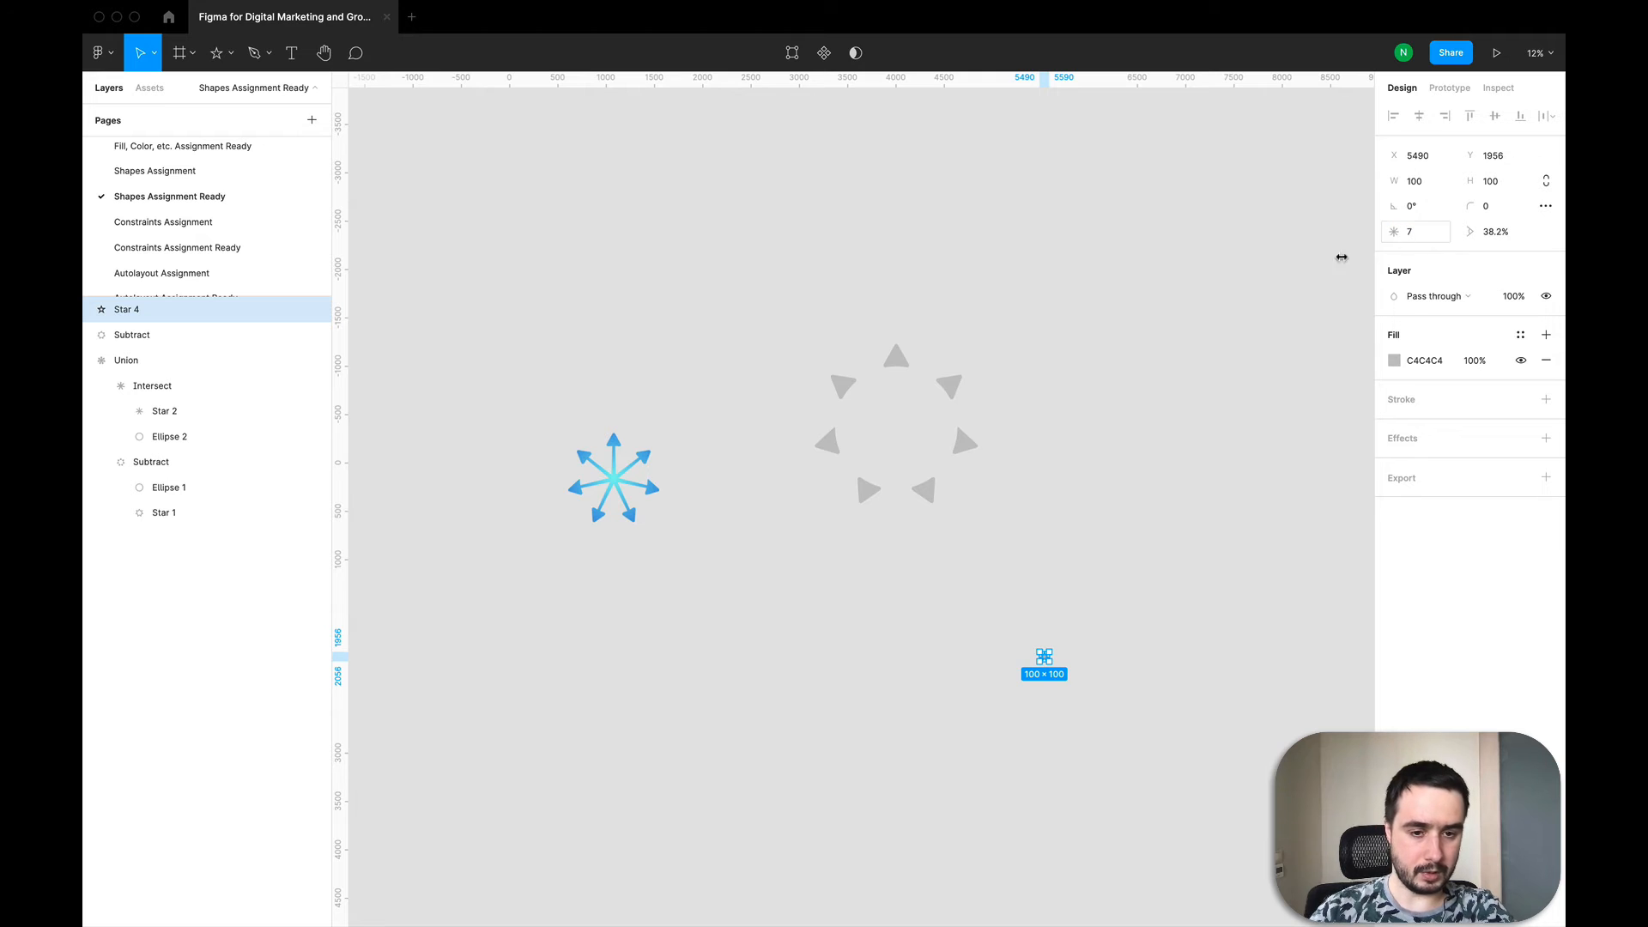
Step: Set the new star's ratio to 10%
{"action": "left_click", "coordinate": [1492, 241]}
{"action": "type", "text": "1"}
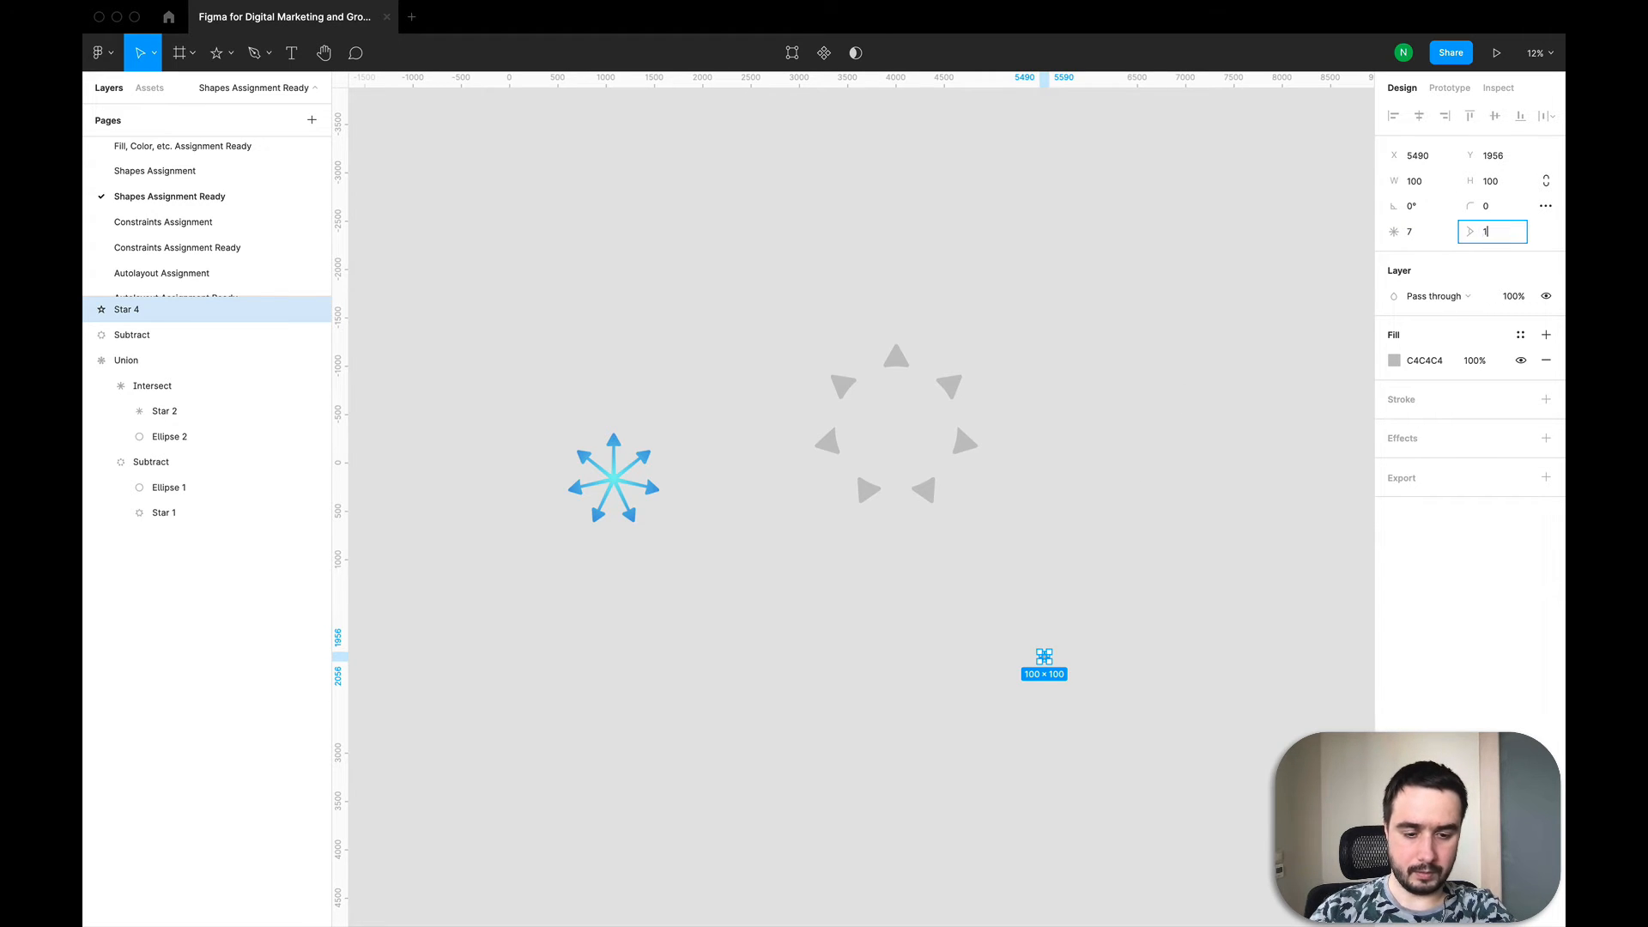
{"action": "type", "text": "0"}
{"action": "key", "text": "Return"}
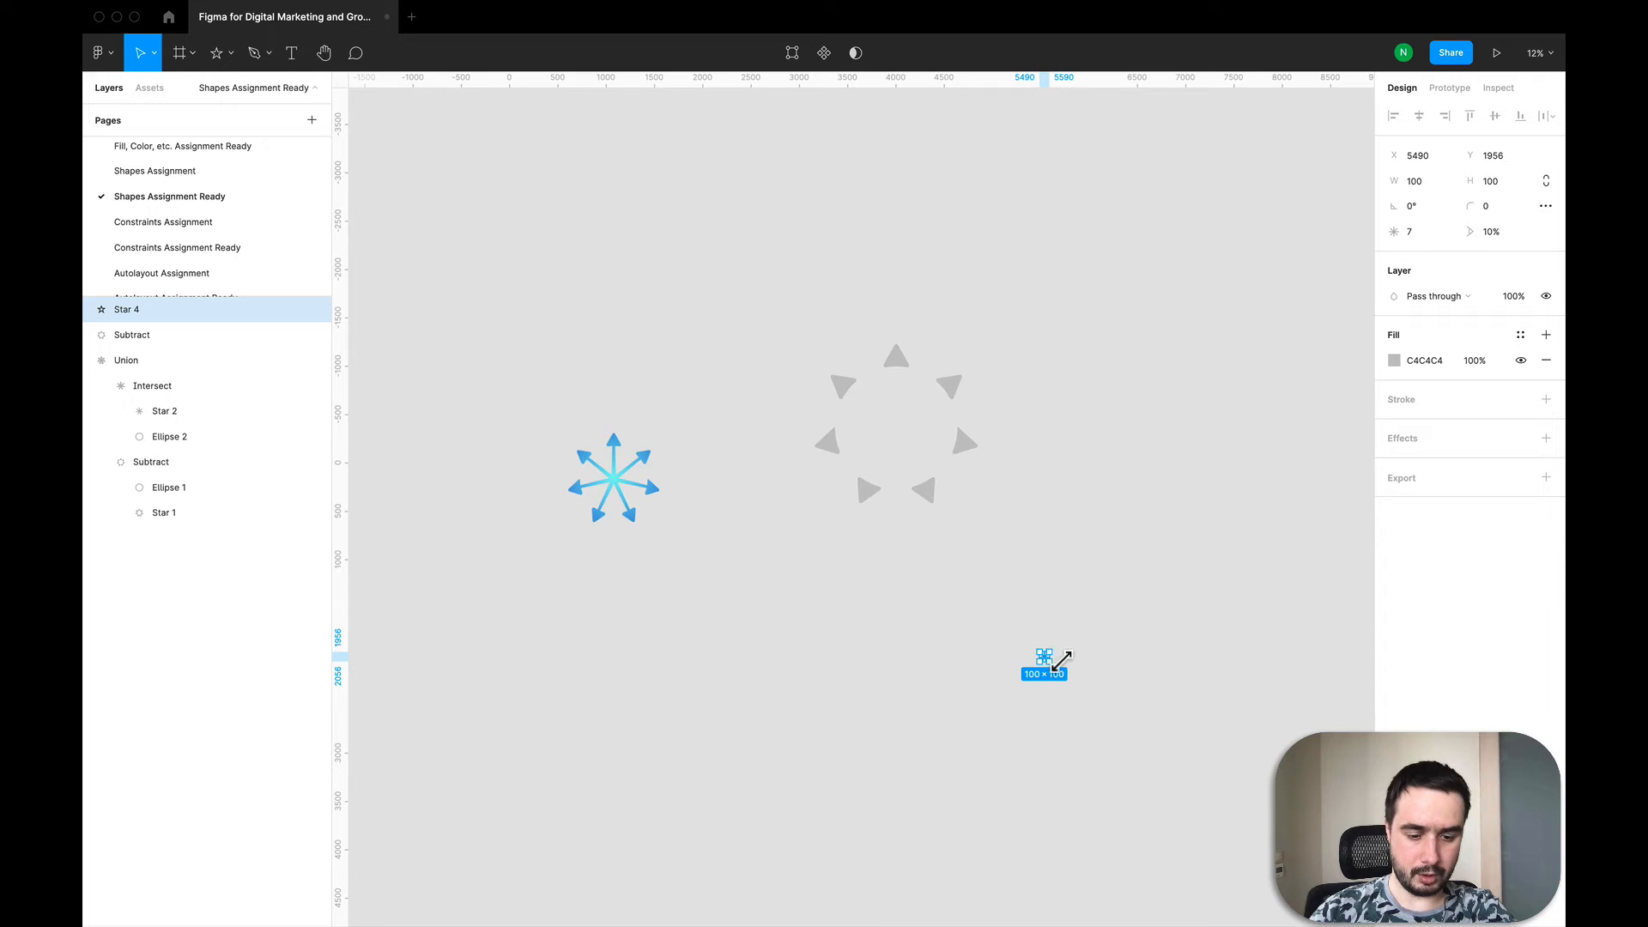
Step: Scale the star to about 3141 × 3141 with the Scale tool and move it below the other shapes
{"action": "key", "text": "k"}
{"action": "left_click_drag", "start_coordinate": [1061, 660], "coordinate": [1249, 364]}
{"action": "left_click_drag", "start_coordinate": [1189, 533], "coordinate": [1030, 647]}
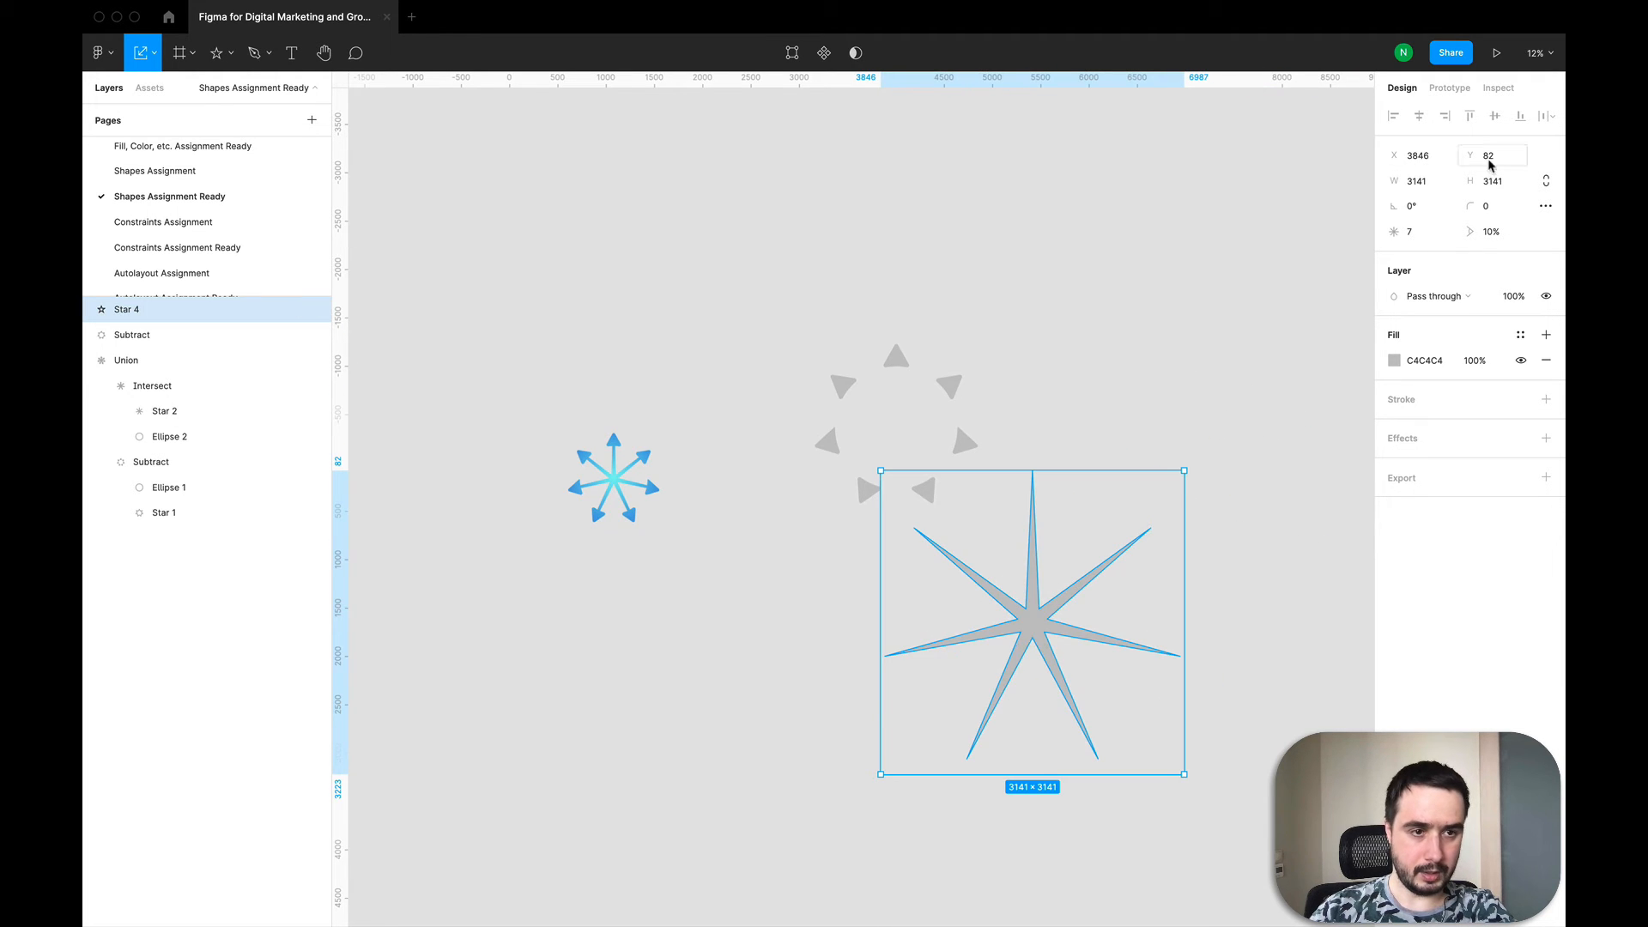
Step: Set the star's ratio to 15%
{"action": "left_click", "coordinate": [1498, 233]}
{"action": "type", "text": "15"}
{"action": "key", "text": "Return"}
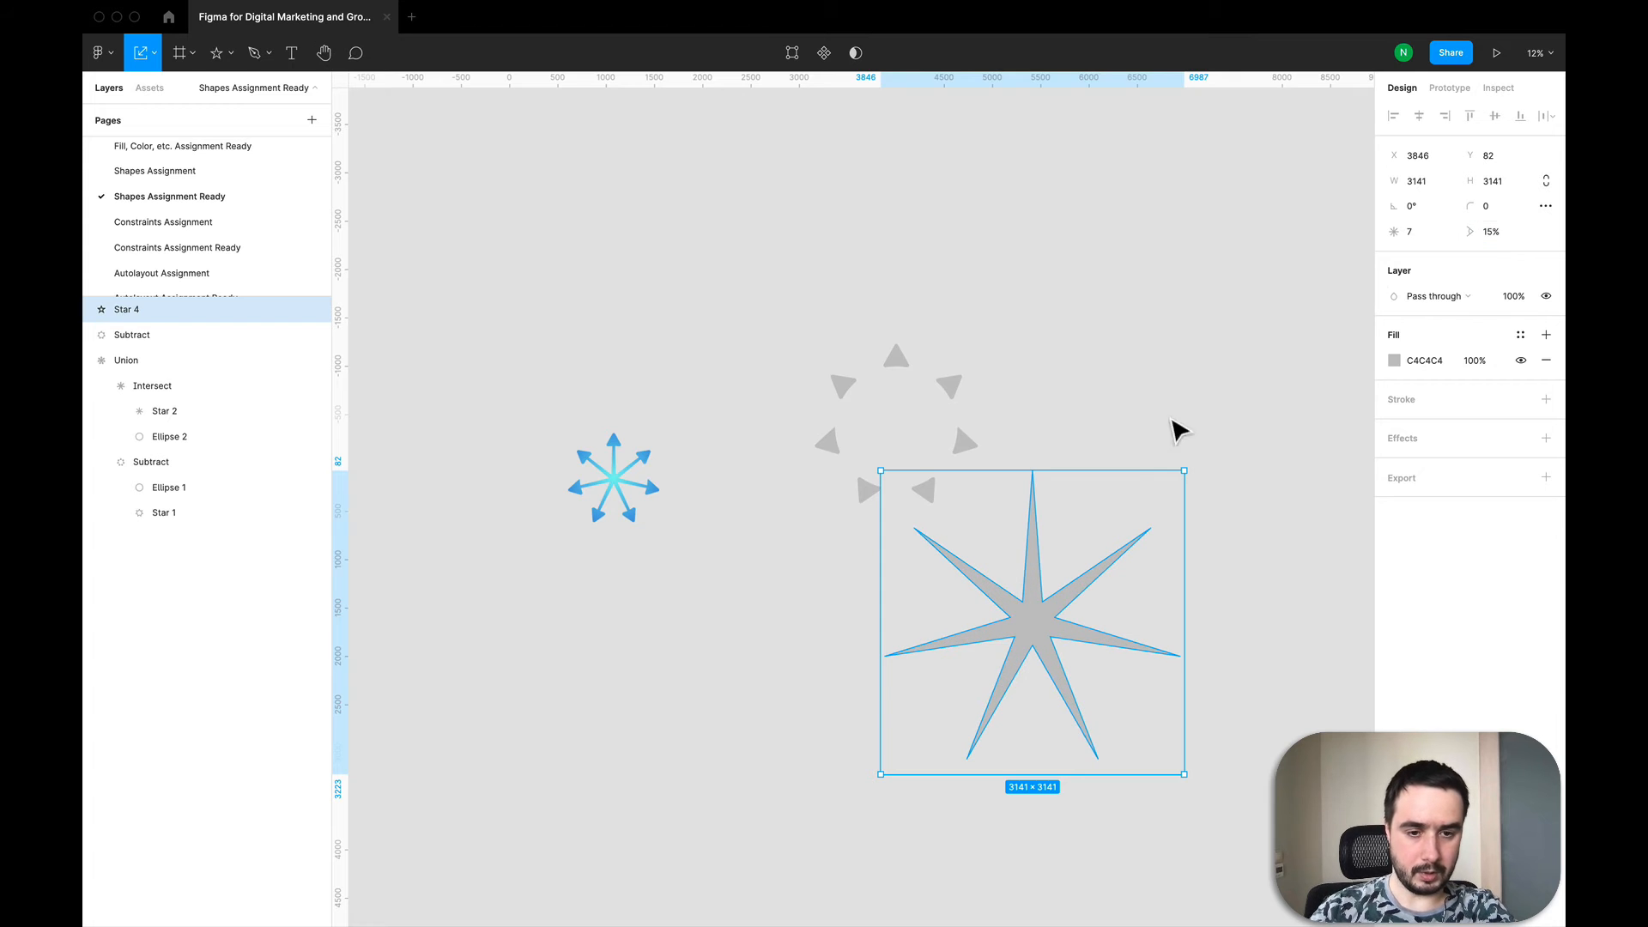
Step: Set the star's ratio to 7%
{"action": "left_click", "coordinate": [1489, 240]}
{"action": "type", "text": "7"}
{"action": "key", "text": "Return"}
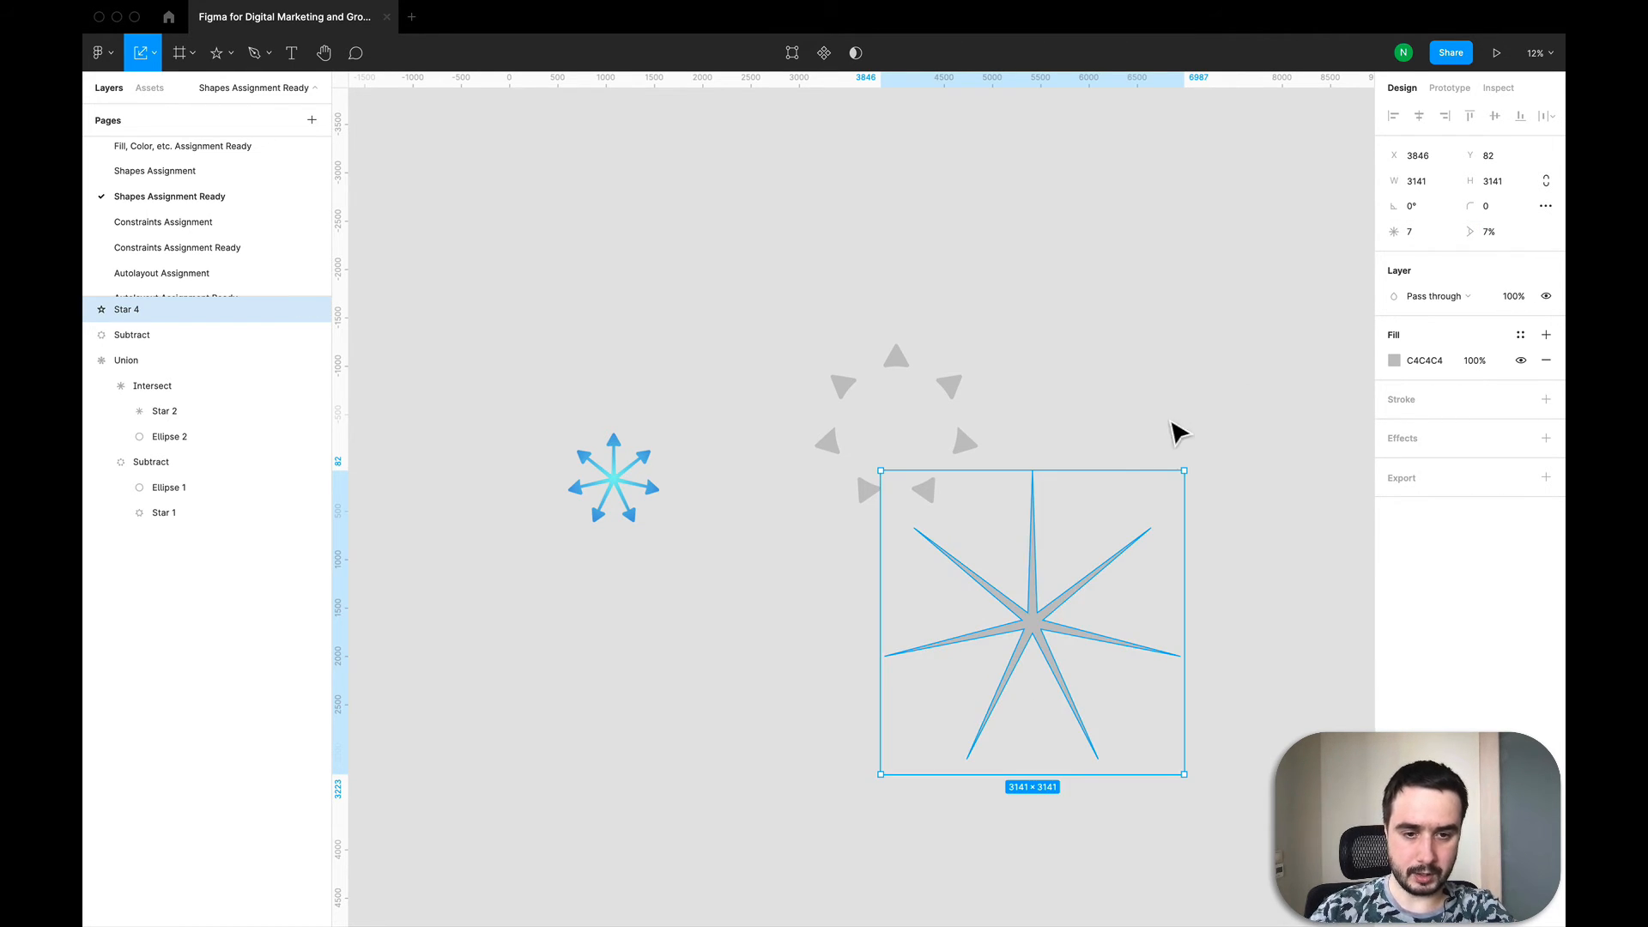
Step: Enlarge the star to about 5040 × 5040 and reposition it below the other shapes
{"action": "left_click_drag", "start_coordinate": [1198, 482], "coordinate": [1295, 383]}
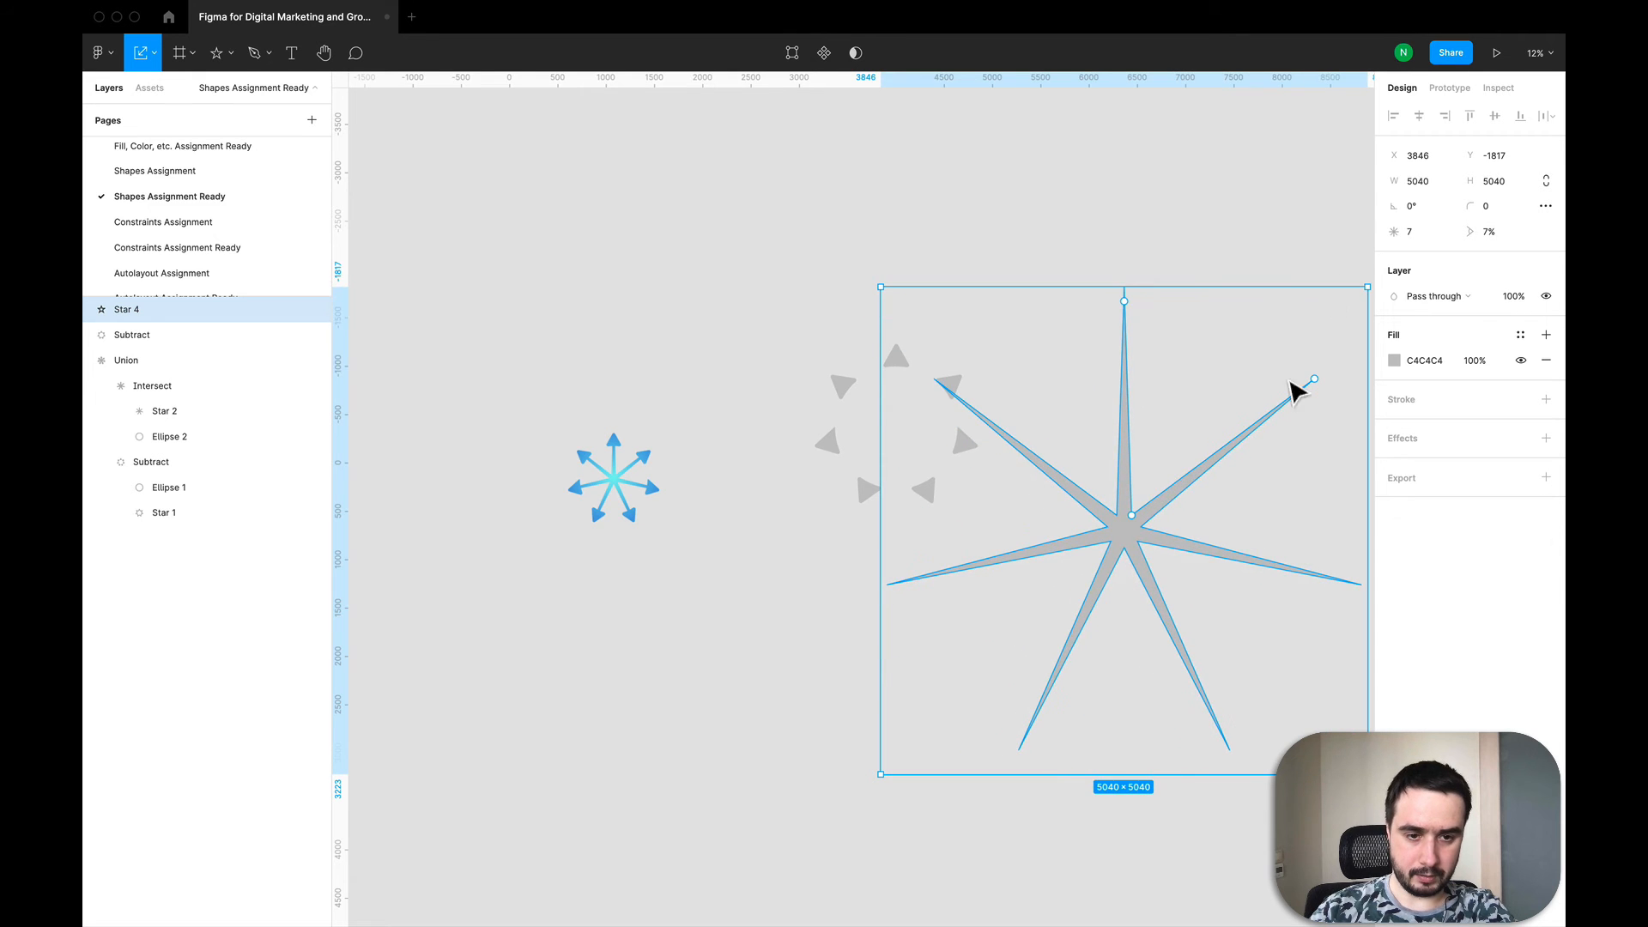
{"action": "left_click_drag", "start_coordinate": [1133, 545], "coordinate": [844, 773]}
{"action": "scroll", "coordinate": [844, 773], "scroll_direction": "down", "scroll_amount": 5}
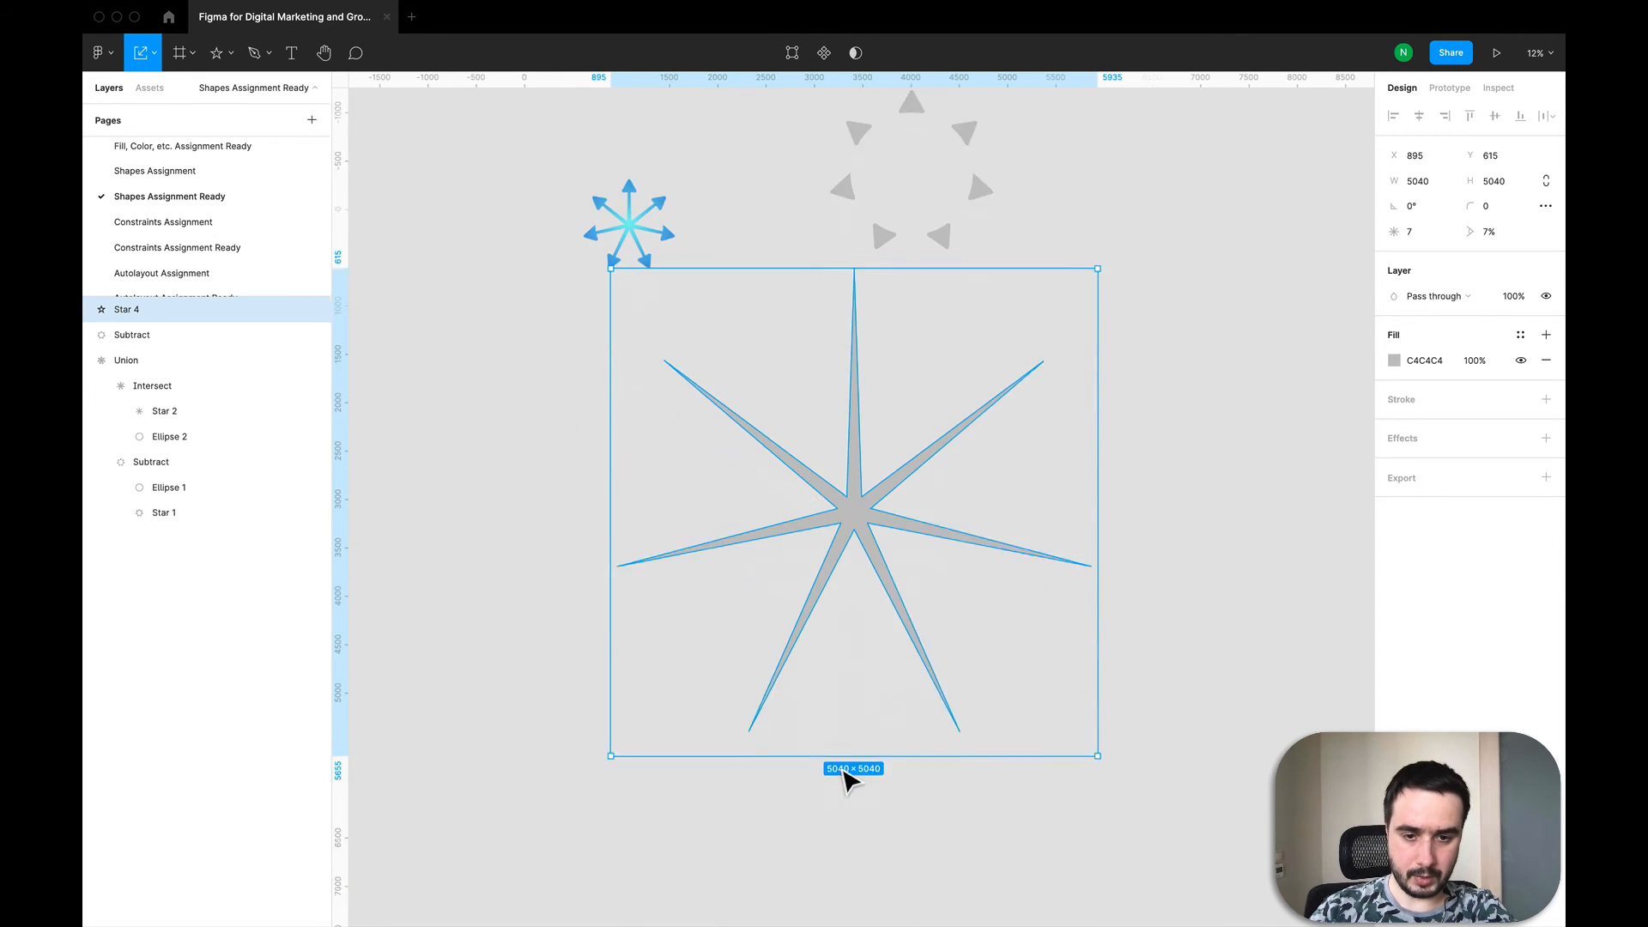
Step: Move the thin seven-point star slightly lower on the canvas
{"action": "left_click_drag", "start_coordinate": [851, 399], "coordinate": [853, 576]}
{"action": "left_click", "coordinate": [1135, 514]}
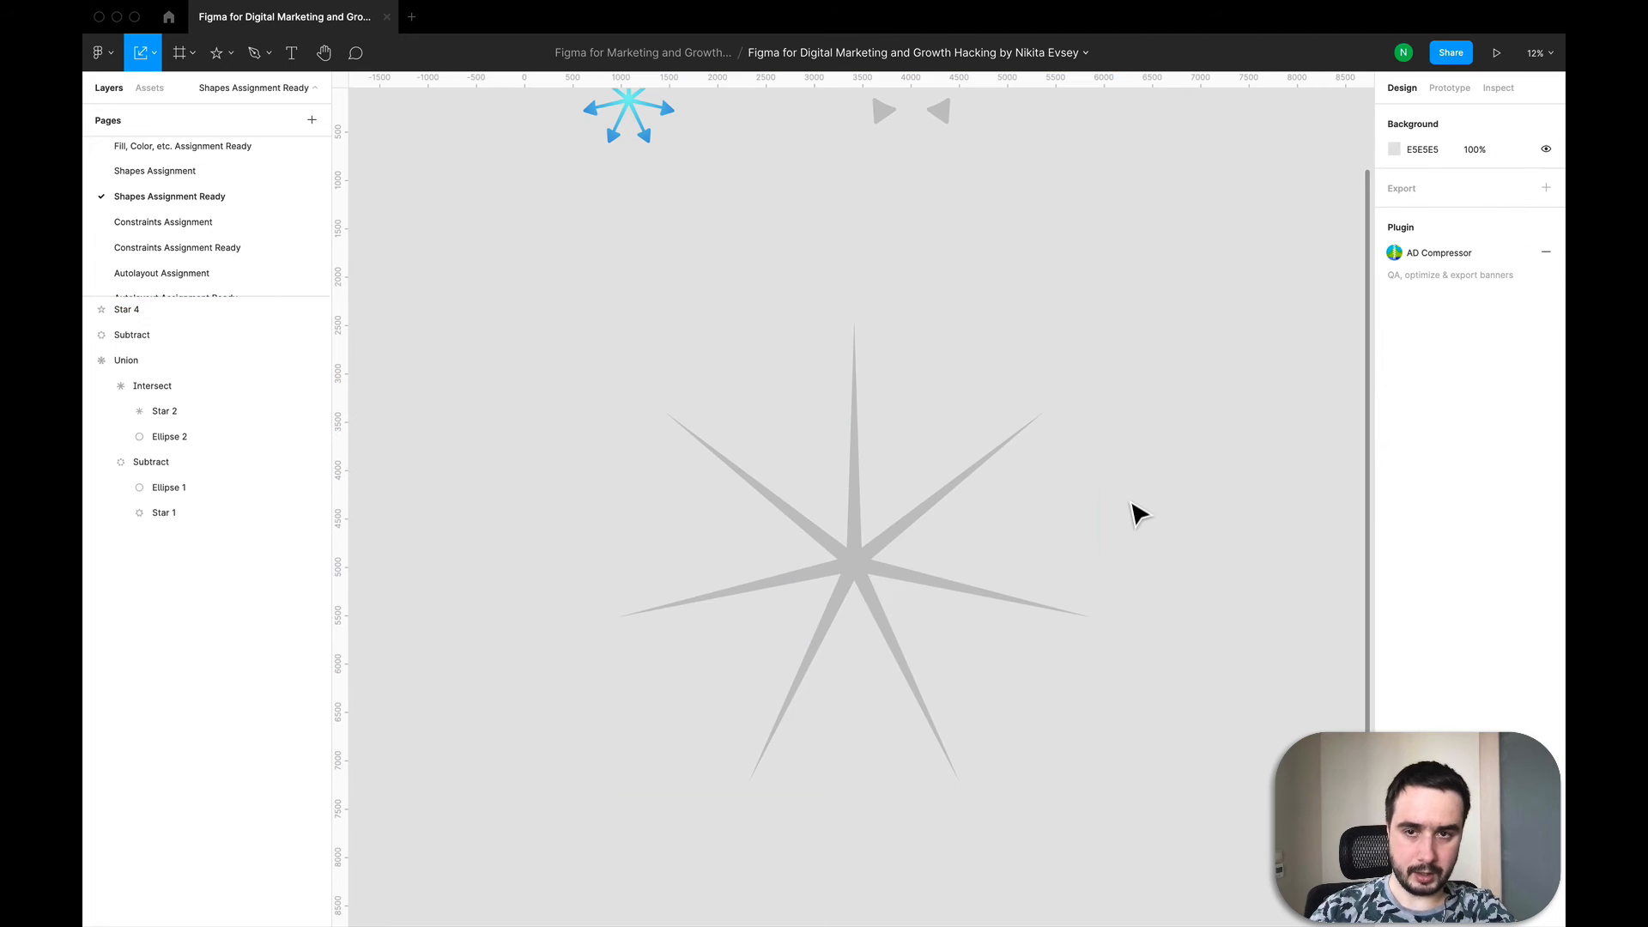
Step: Draw a circle at the star's centre, set it to 1000 × 1000, and centre it on the star
{"action": "key", "text": "o"}
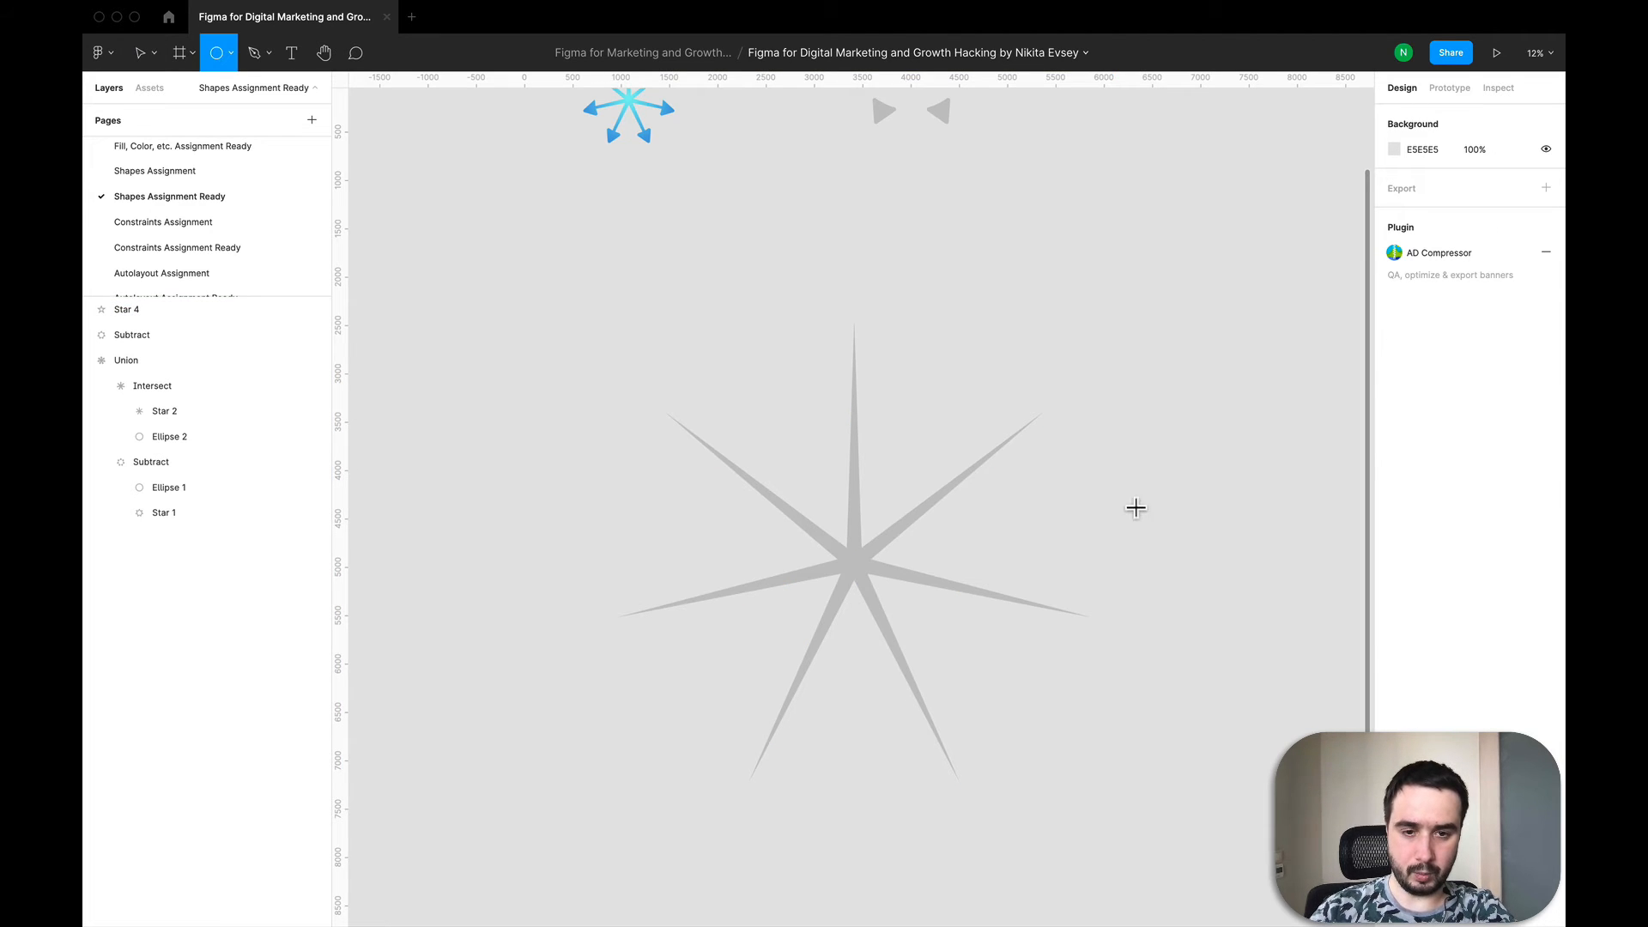
{"action": "left_click", "coordinate": [858, 570]}
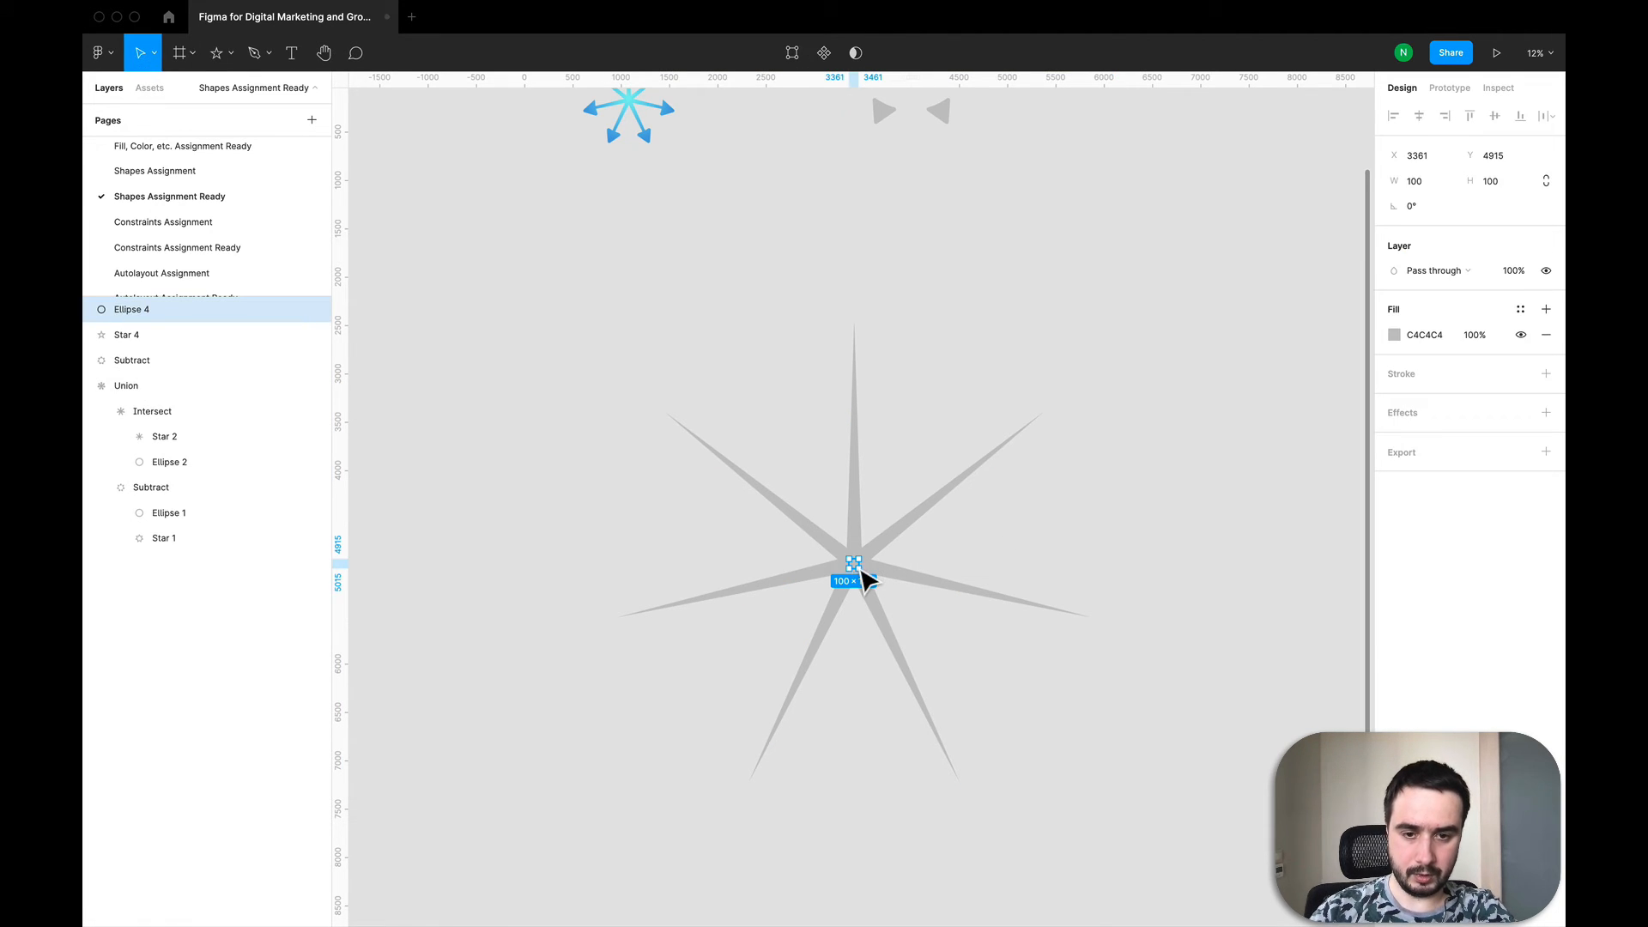
{"action": "left_click", "coordinate": [1433, 185]}
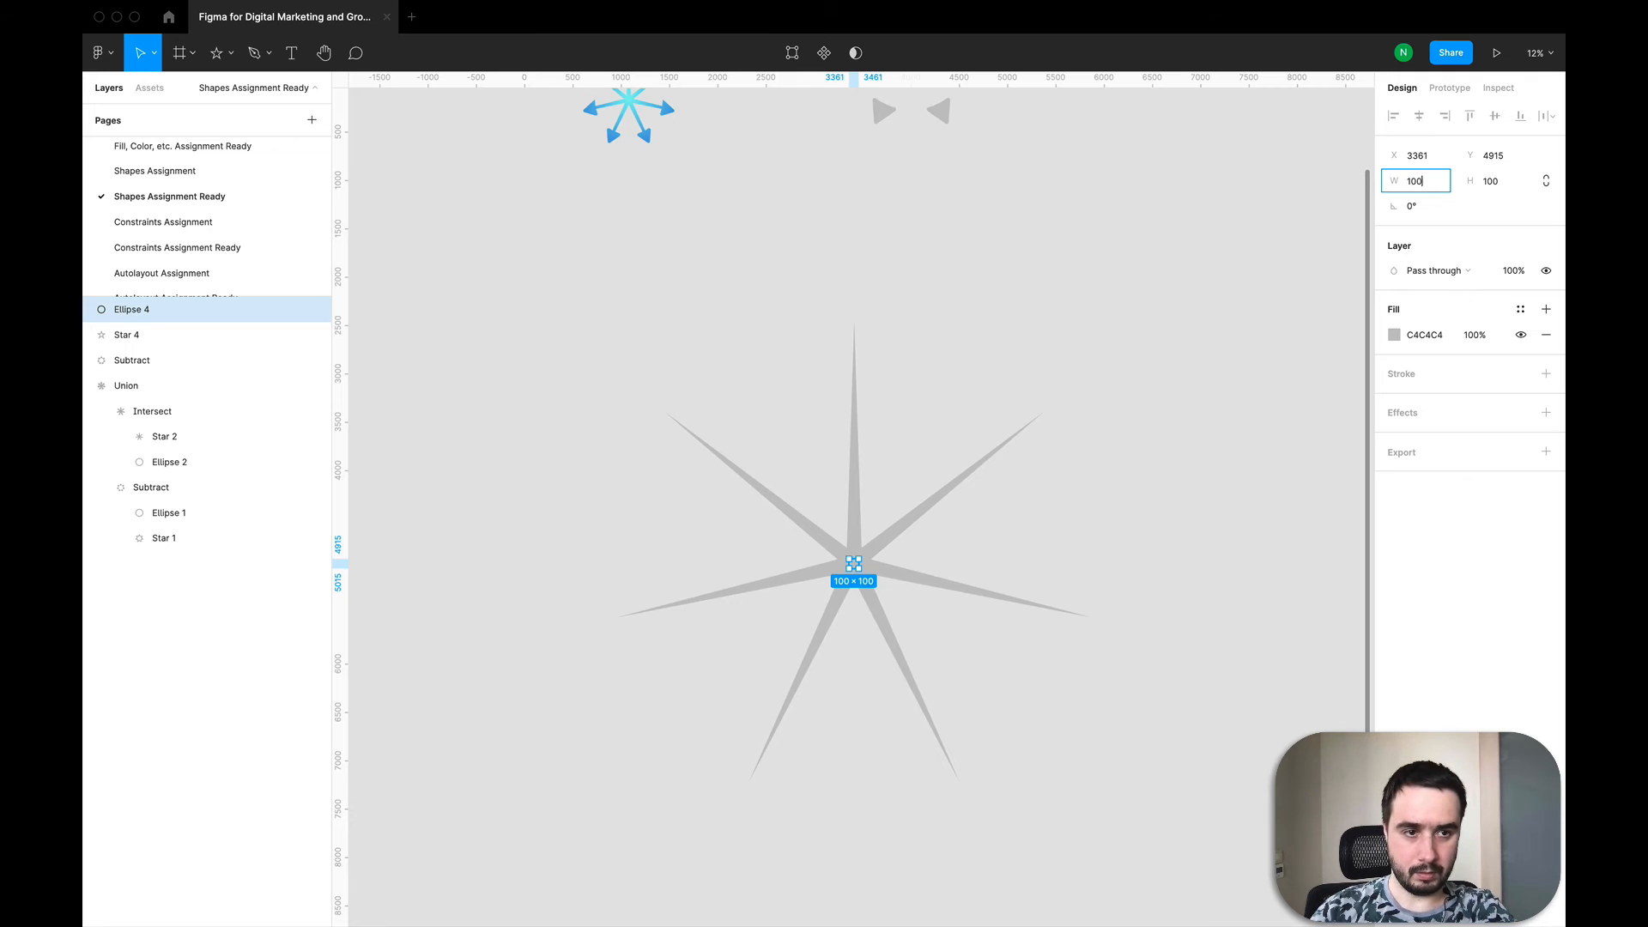
{"action": "key", "text": "Tab"}
{"action": "type", "text": "1000"}
{"action": "key", "text": "Return"}
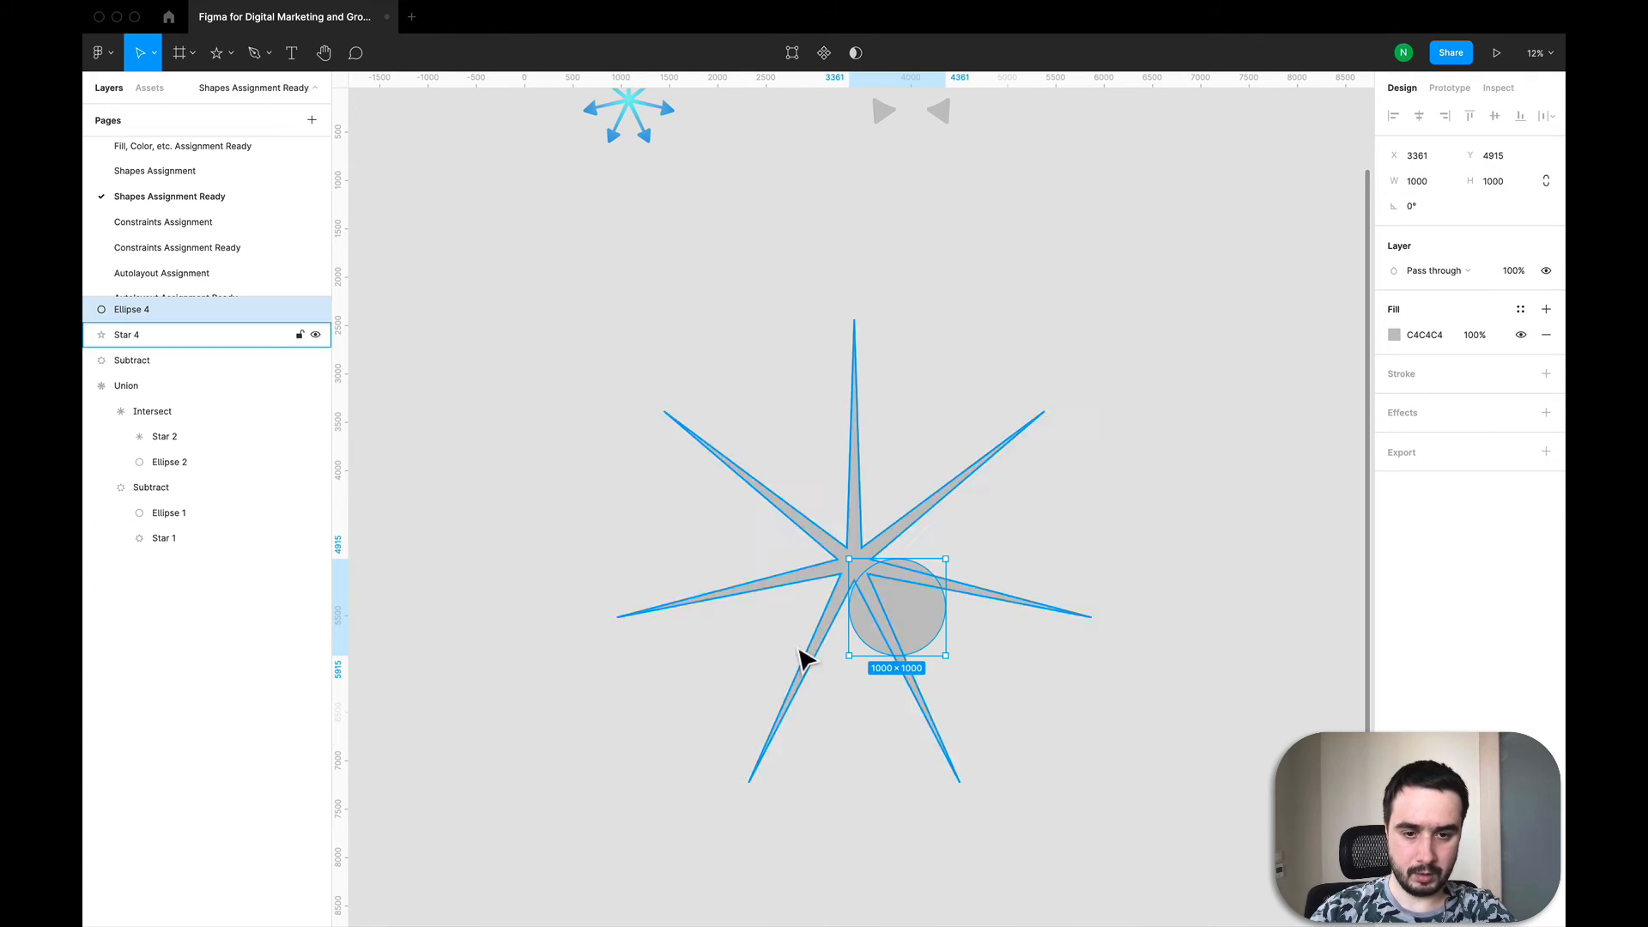
{"action": "left_click_drag", "start_coordinate": [920, 632], "coordinate": [875, 580]}
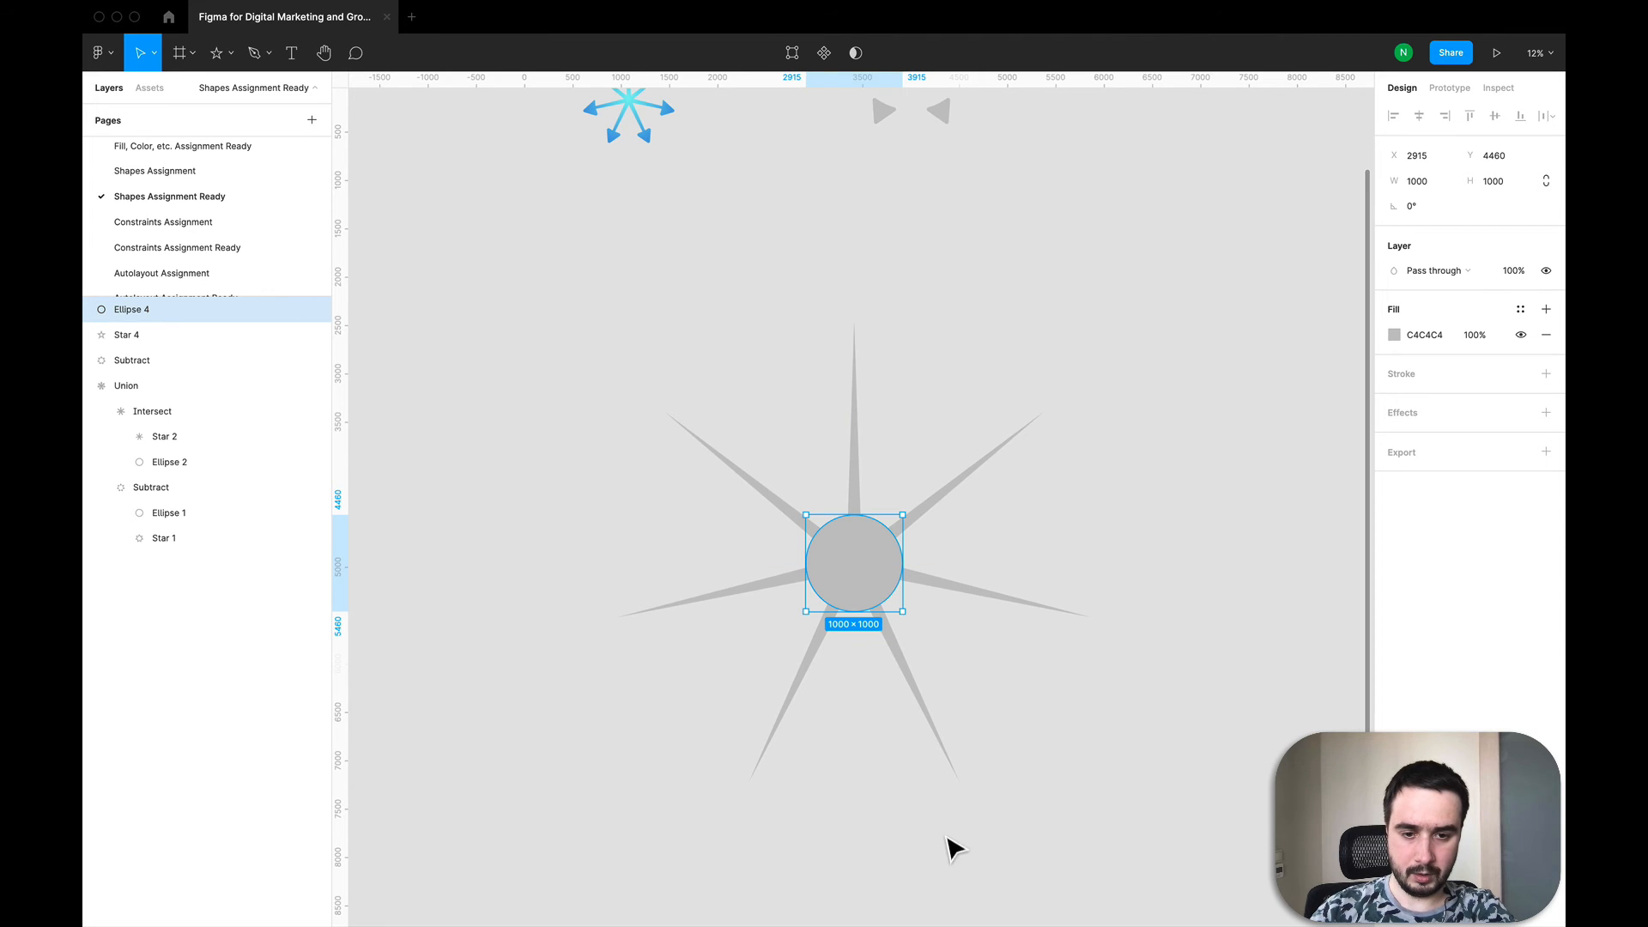
Step: Scale the star down to about 2212 × 2212 with the Scale tool, keeping it centred on the circle
{"action": "left_click", "coordinate": [949, 754]}
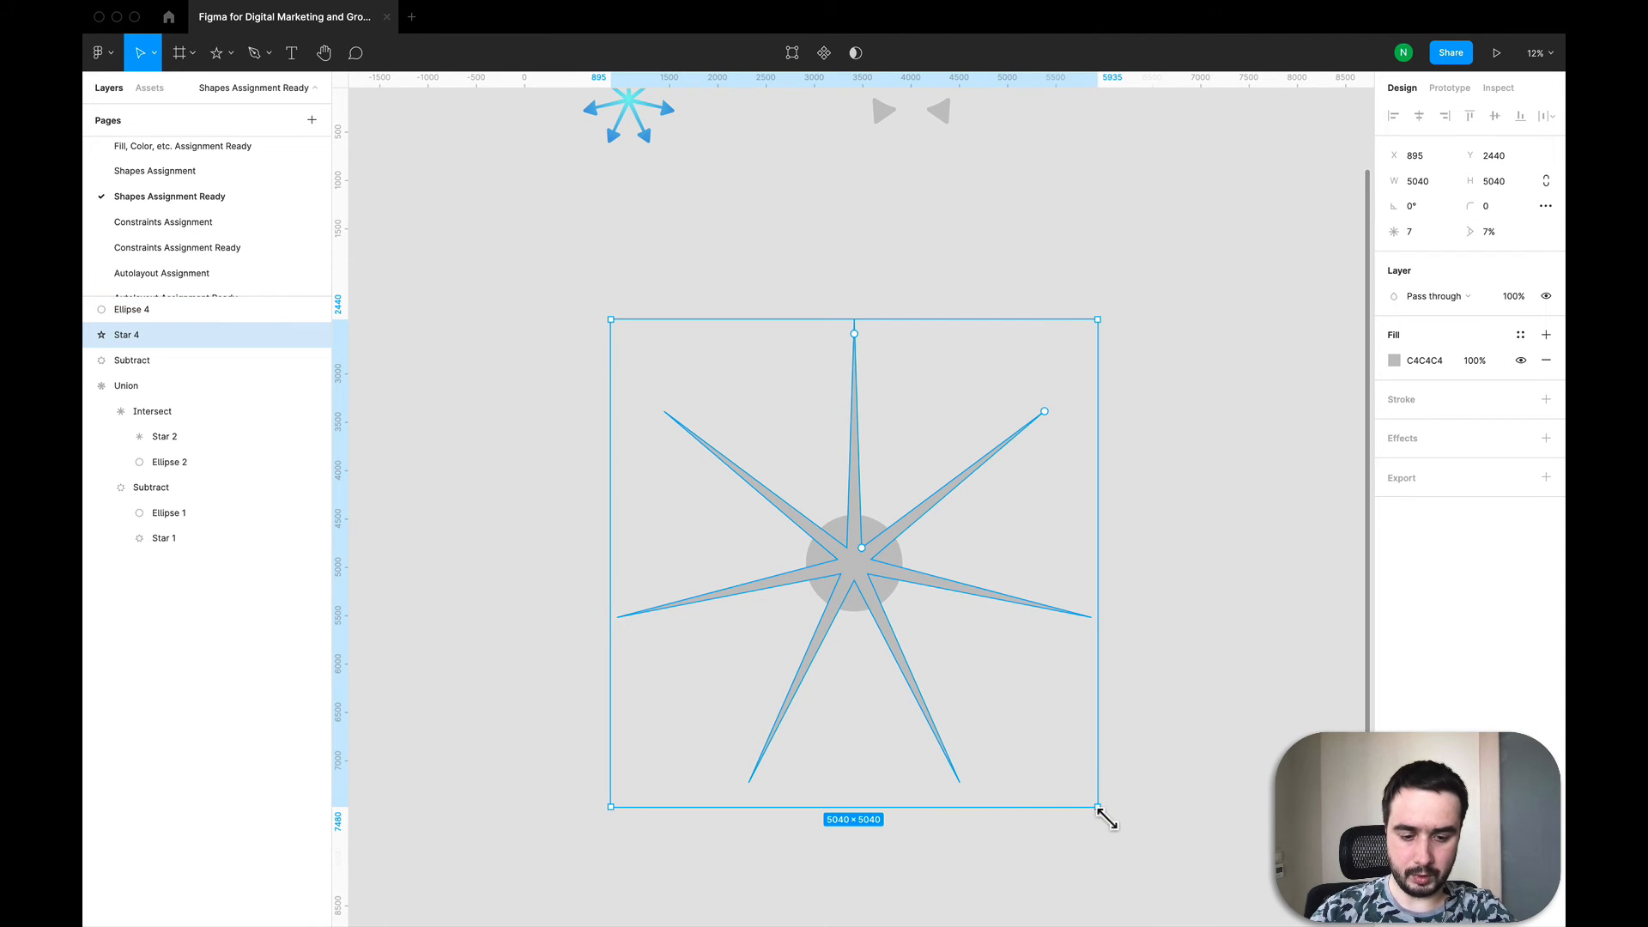
{"action": "key", "text": "k"}
{"action": "left_click_drag", "start_coordinate": [1107, 820], "coordinate": [816, 537]}
{"action": "left_click_drag", "start_coordinate": [729, 445], "coordinate": [855, 573]}
Step: Select the star and circle together and combine them with Intersect selection
{"action": "left_click_drag", "start_coordinate": [736, 417], "coordinate": [1025, 734]}
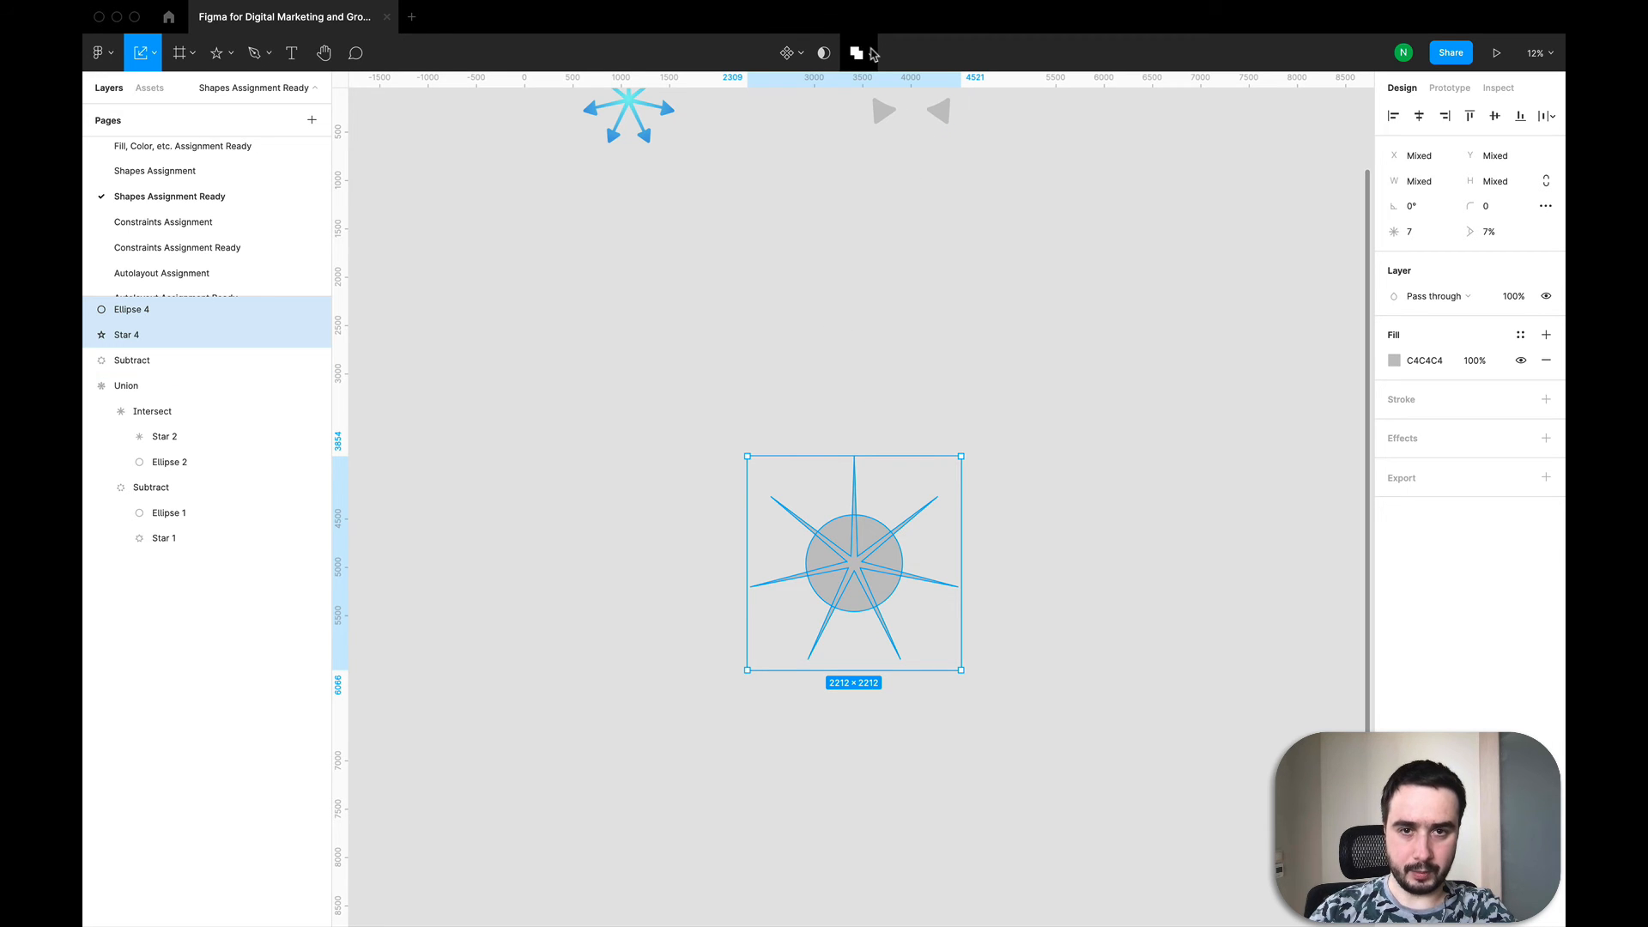
{"action": "left_click", "coordinate": [873, 54]}
{"action": "left_click", "coordinate": [884, 126]}
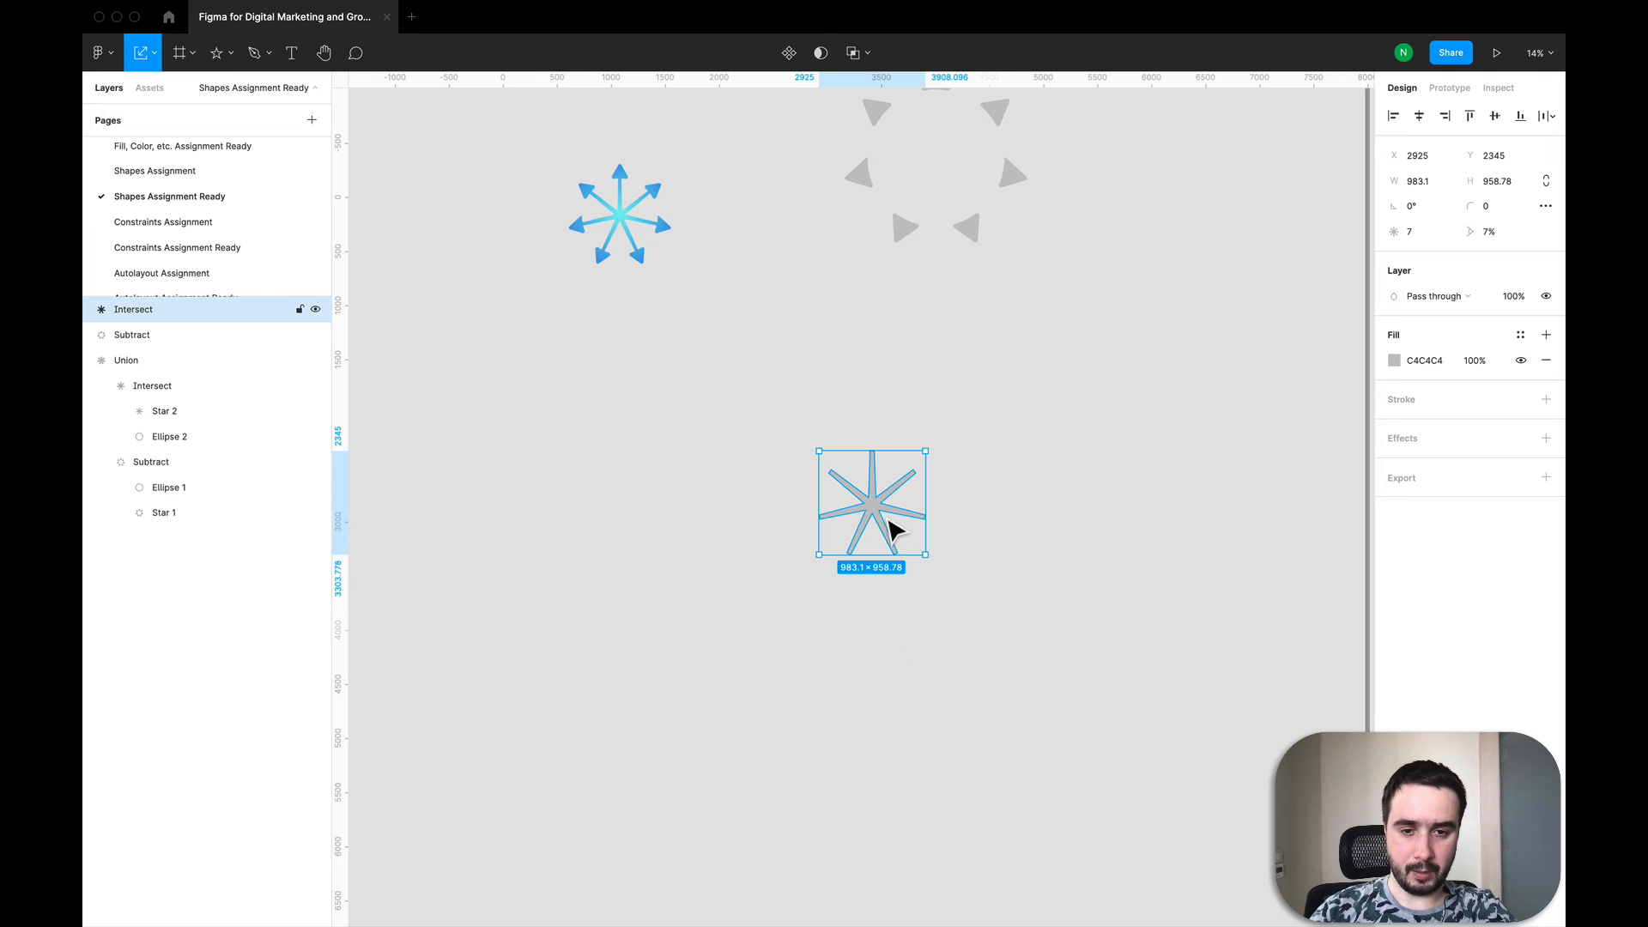
Step: Move the intersected shape onto the ring of triangles and enlarge it to about 1335 × 1302
{"action": "left_click_drag", "start_coordinate": [880, 524], "coordinate": [864, 390]}
{"action": "scroll", "coordinate": [864, 390], "scroll_direction": "up", "scroll_amount": 3}
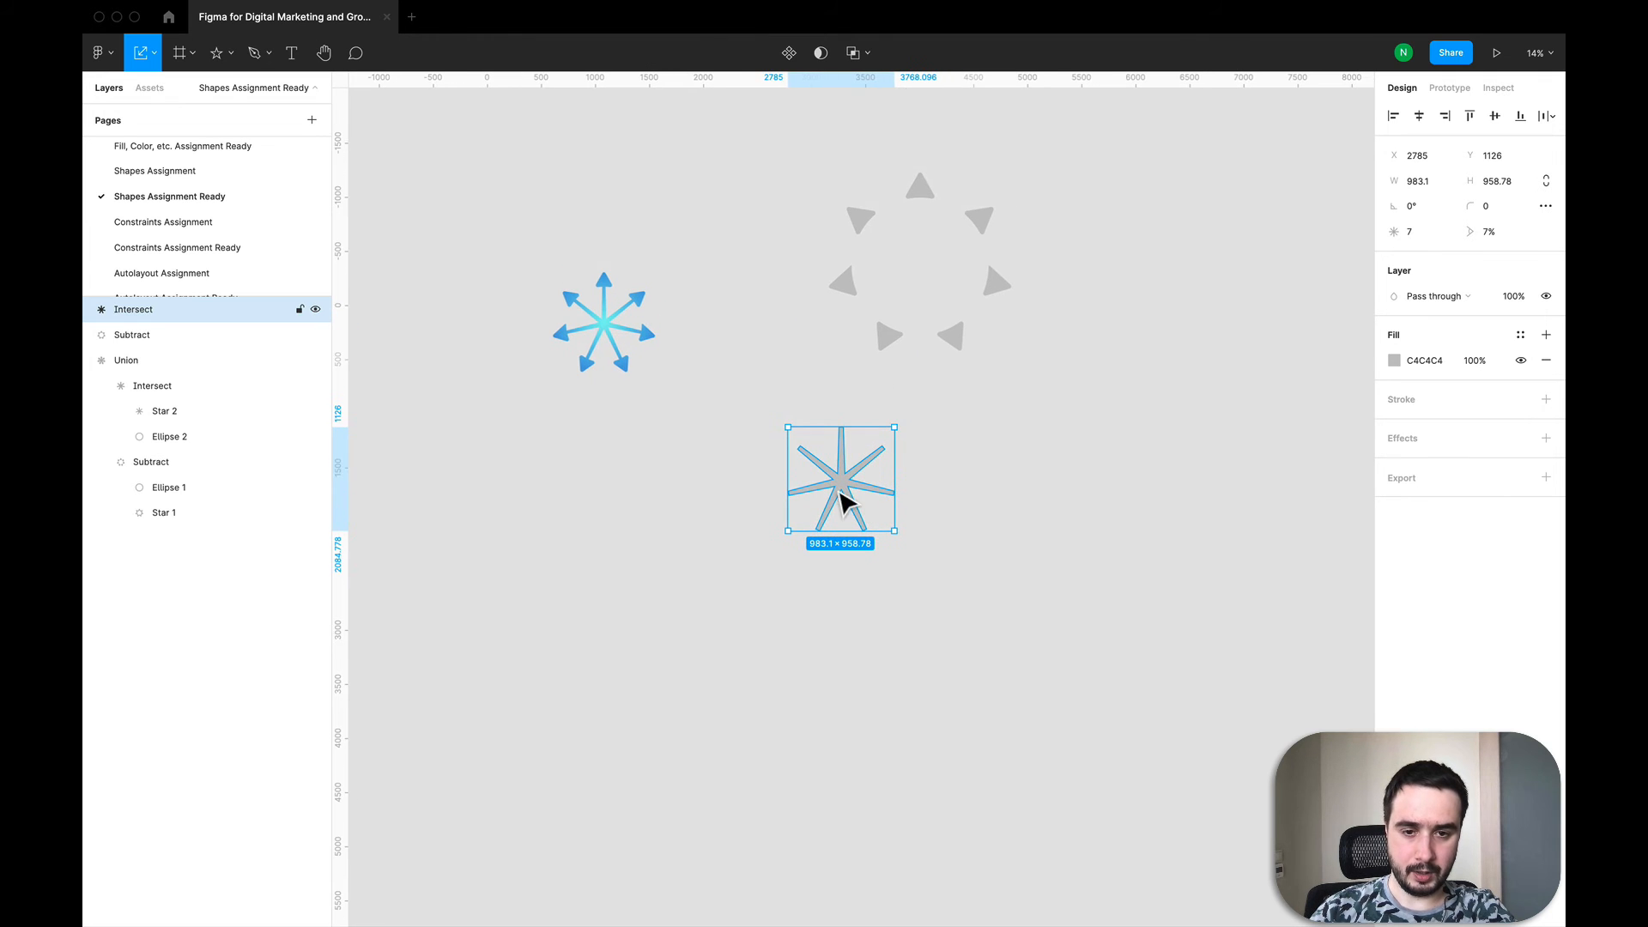
{"action": "left_click_drag", "start_coordinate": [841, 496], "coordinate": [1015, 357]}
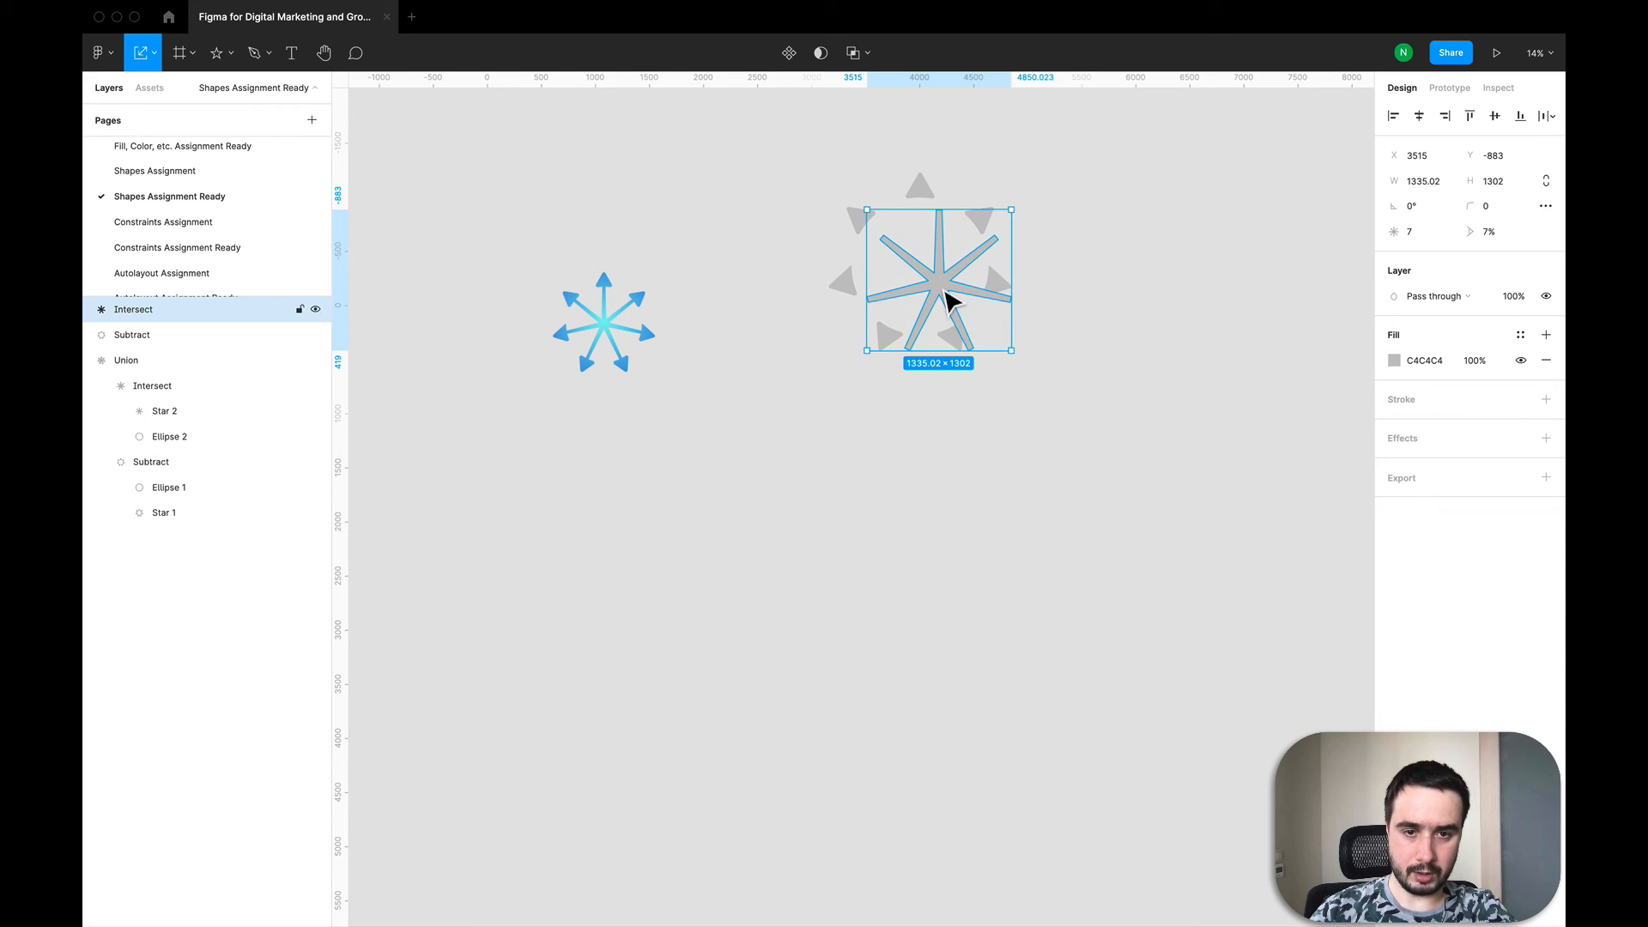
{"action": "mouse_move", "coordinate": [950, 295]}
{"action": "left_mouse_down"}
{"action": "mouse_move", "coordinate": [923, 267]}
{"action": "mouse_move", "coordinate": [933, 282]}
{"action": "left_mouse_up"}
Step: Select the intersected shape and the triangle ring together and combine them with Union selection
{"action": "left_click", "coordinate": [1110, 601]}
{"action": "left_click_drag", "start_coordinate": [1093, 530], "coordinate": [777, 164]}
{"action": "left_click", "coordinate": [869, 54]}
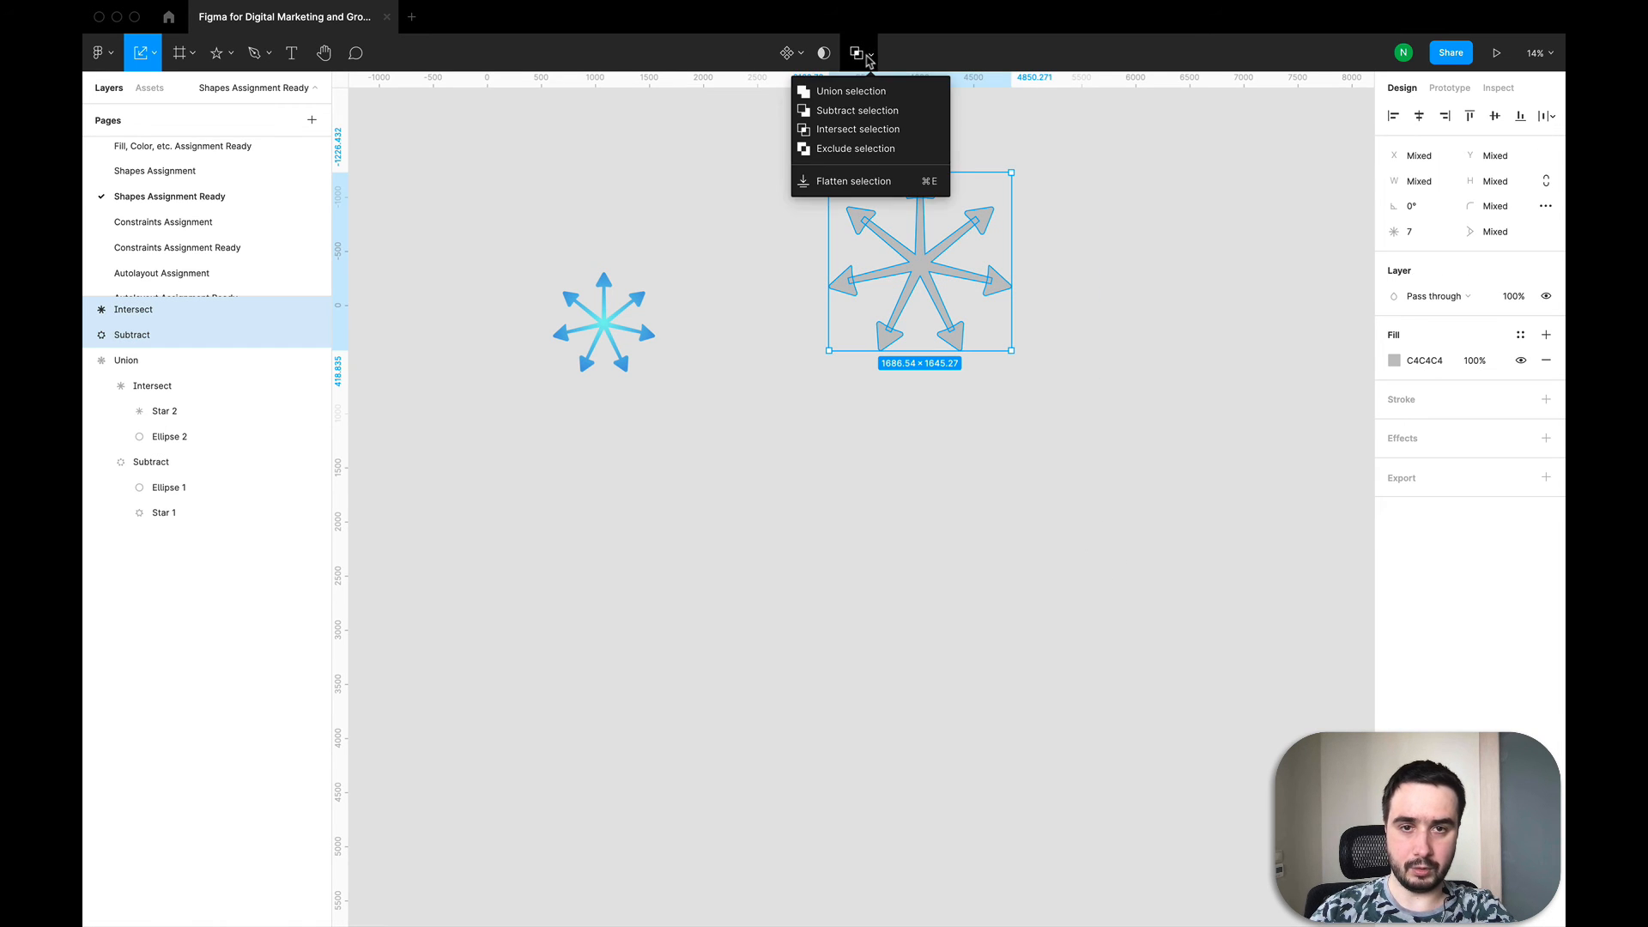
{"action": "left_click", "coordinate": [854, 91]}
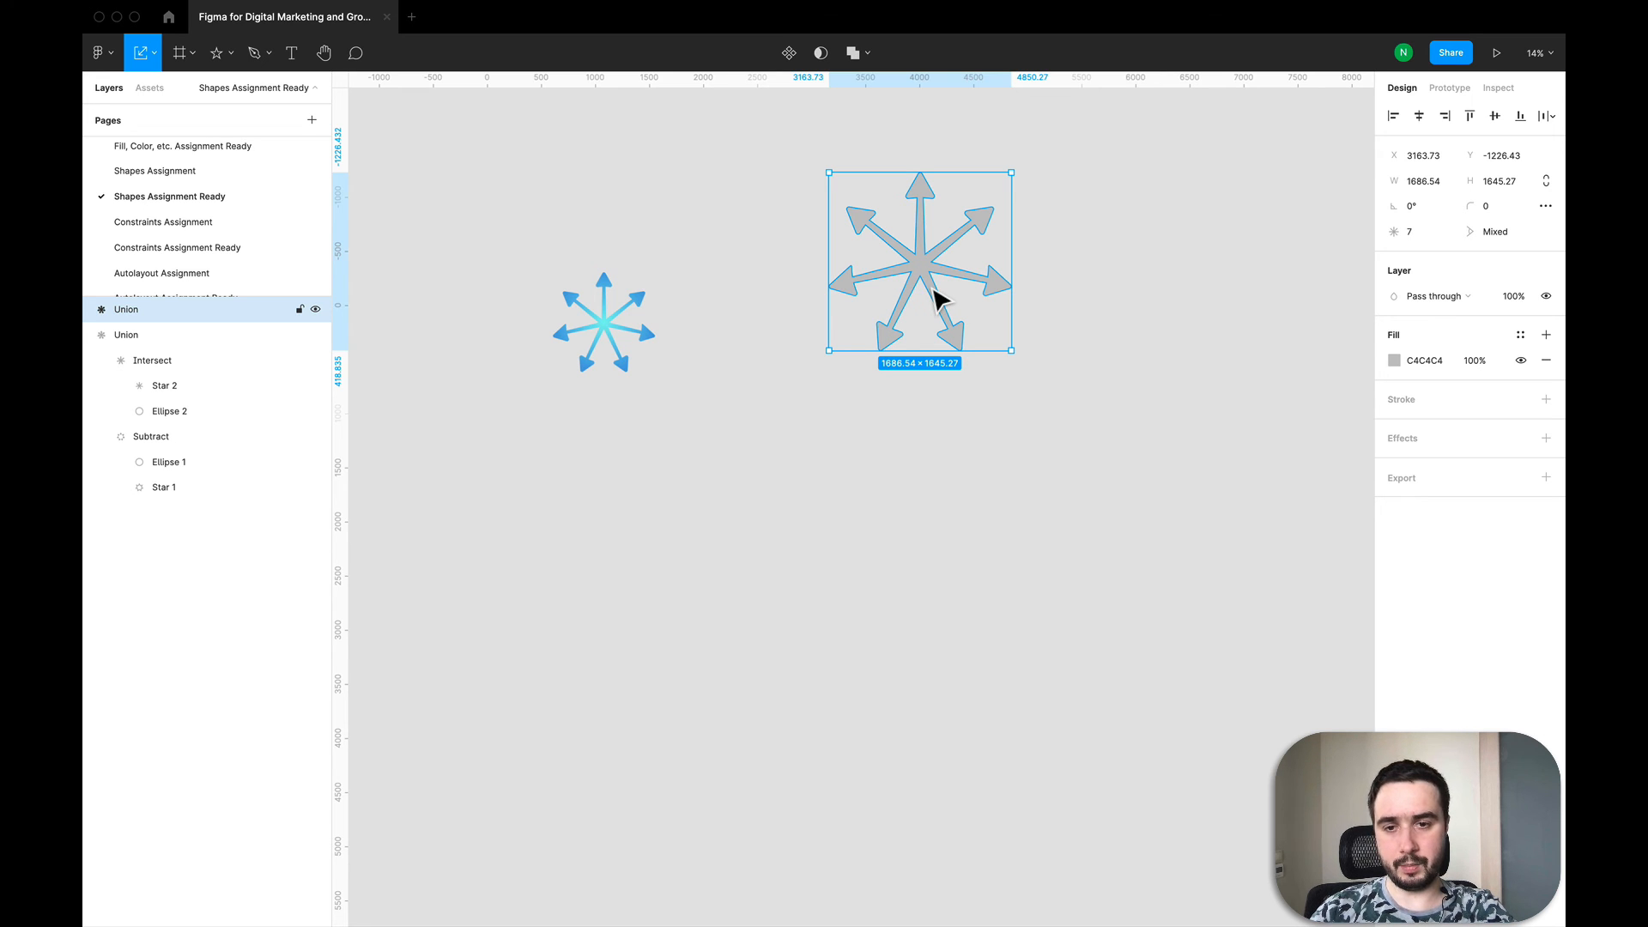
Step: Change the union's fill type from solid to a radial gradient
{"action": "scroll", "coordinate": [590, 359], "scroll_direction": "up", "scroll_amount": 5}
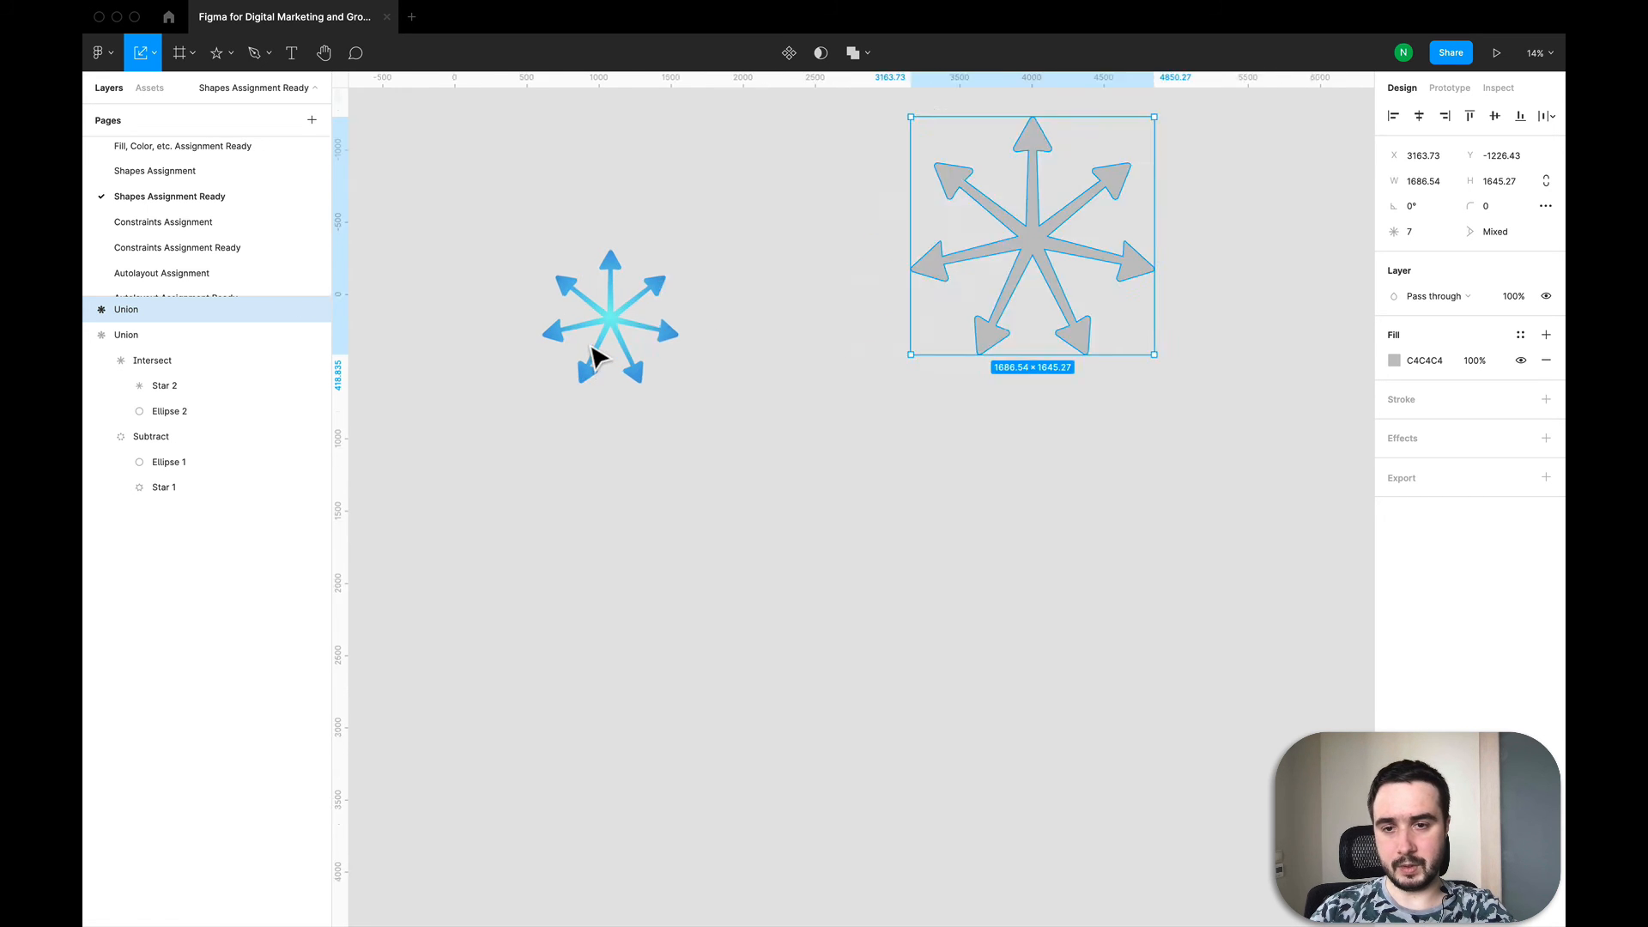
{"action": "scroll", "coordinate": [613, 355], "scroll_direction": "down", "scroll_amount": 5}
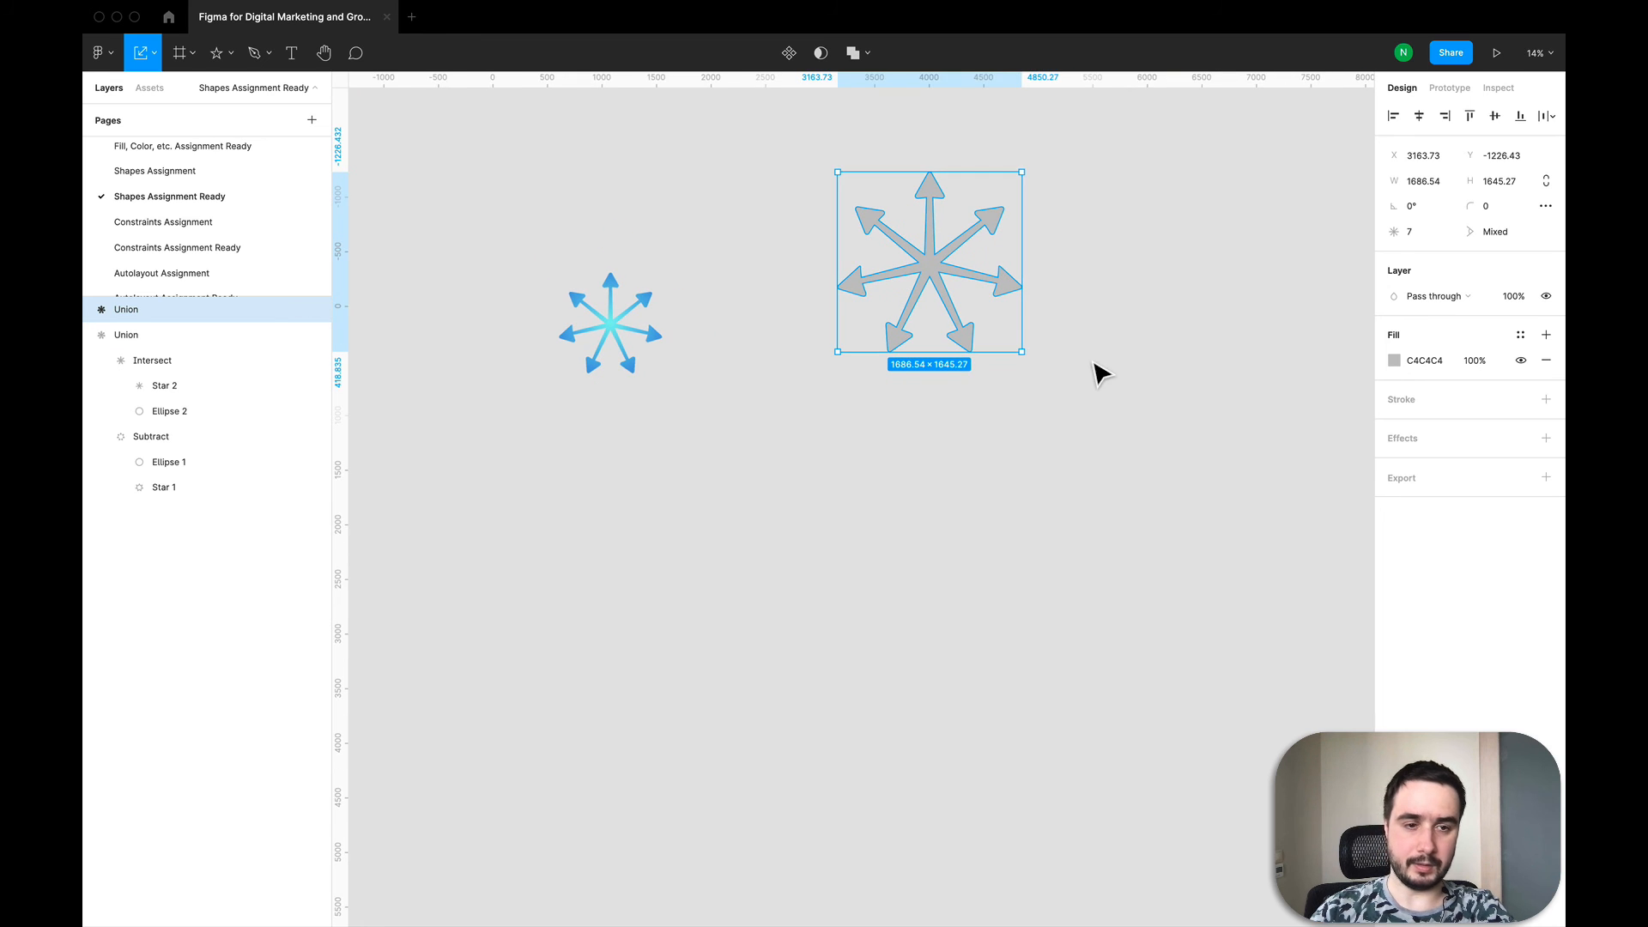
{"action": "left_click", "coordinate": [1398, 362]}
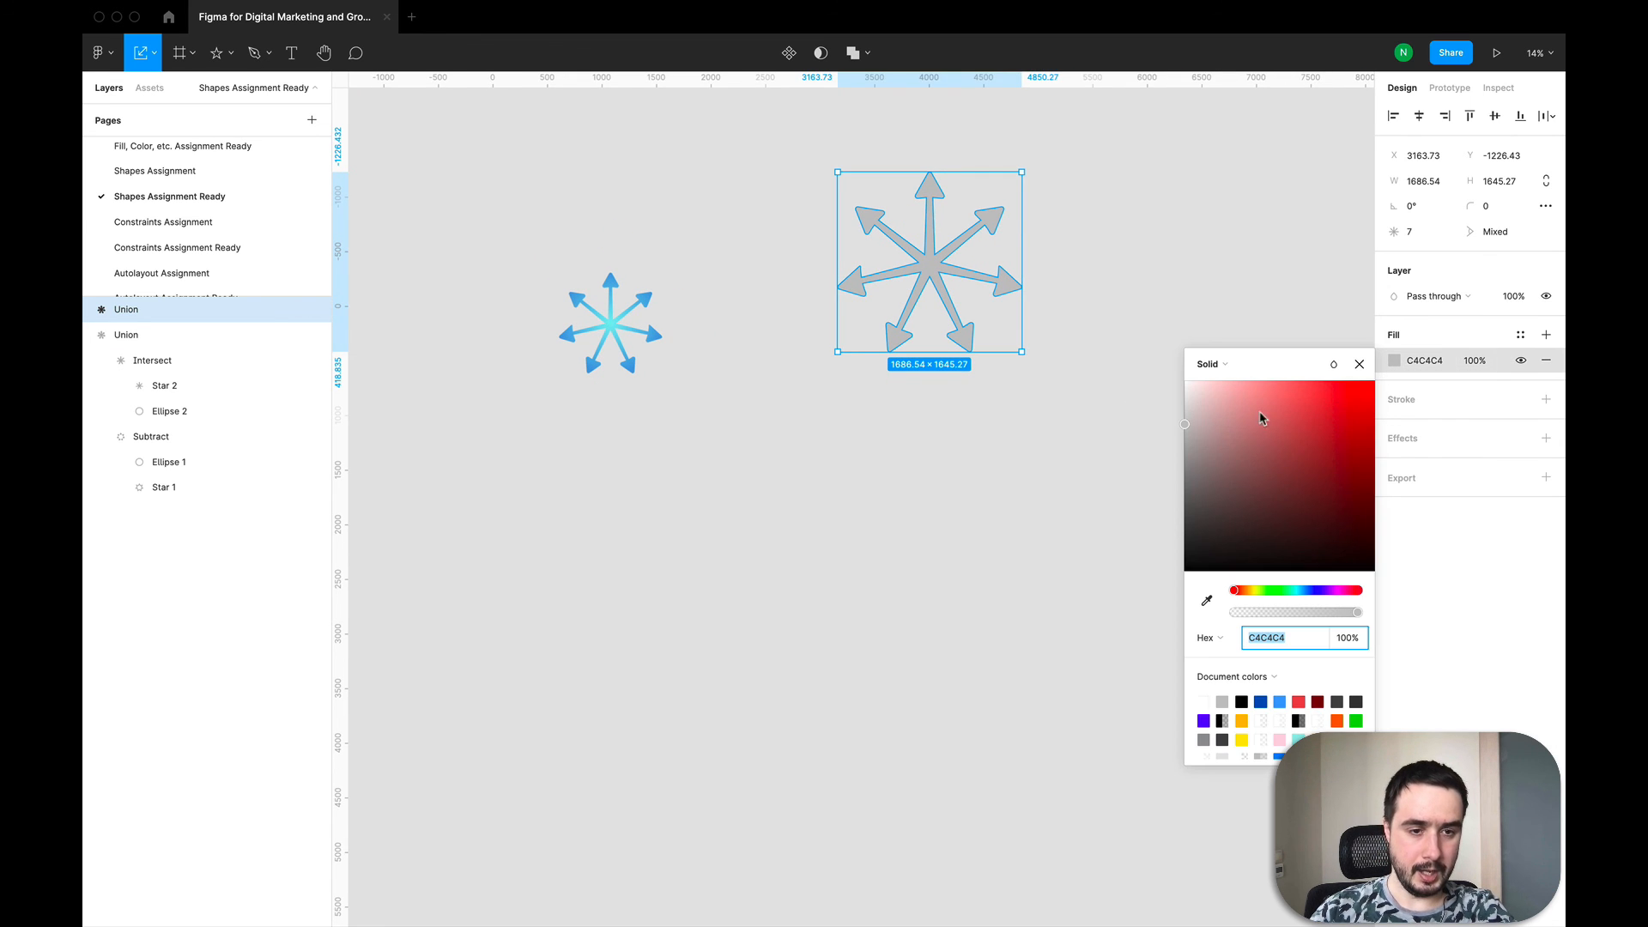
{"action": "left_click", "coordinate": [1209, 364]}
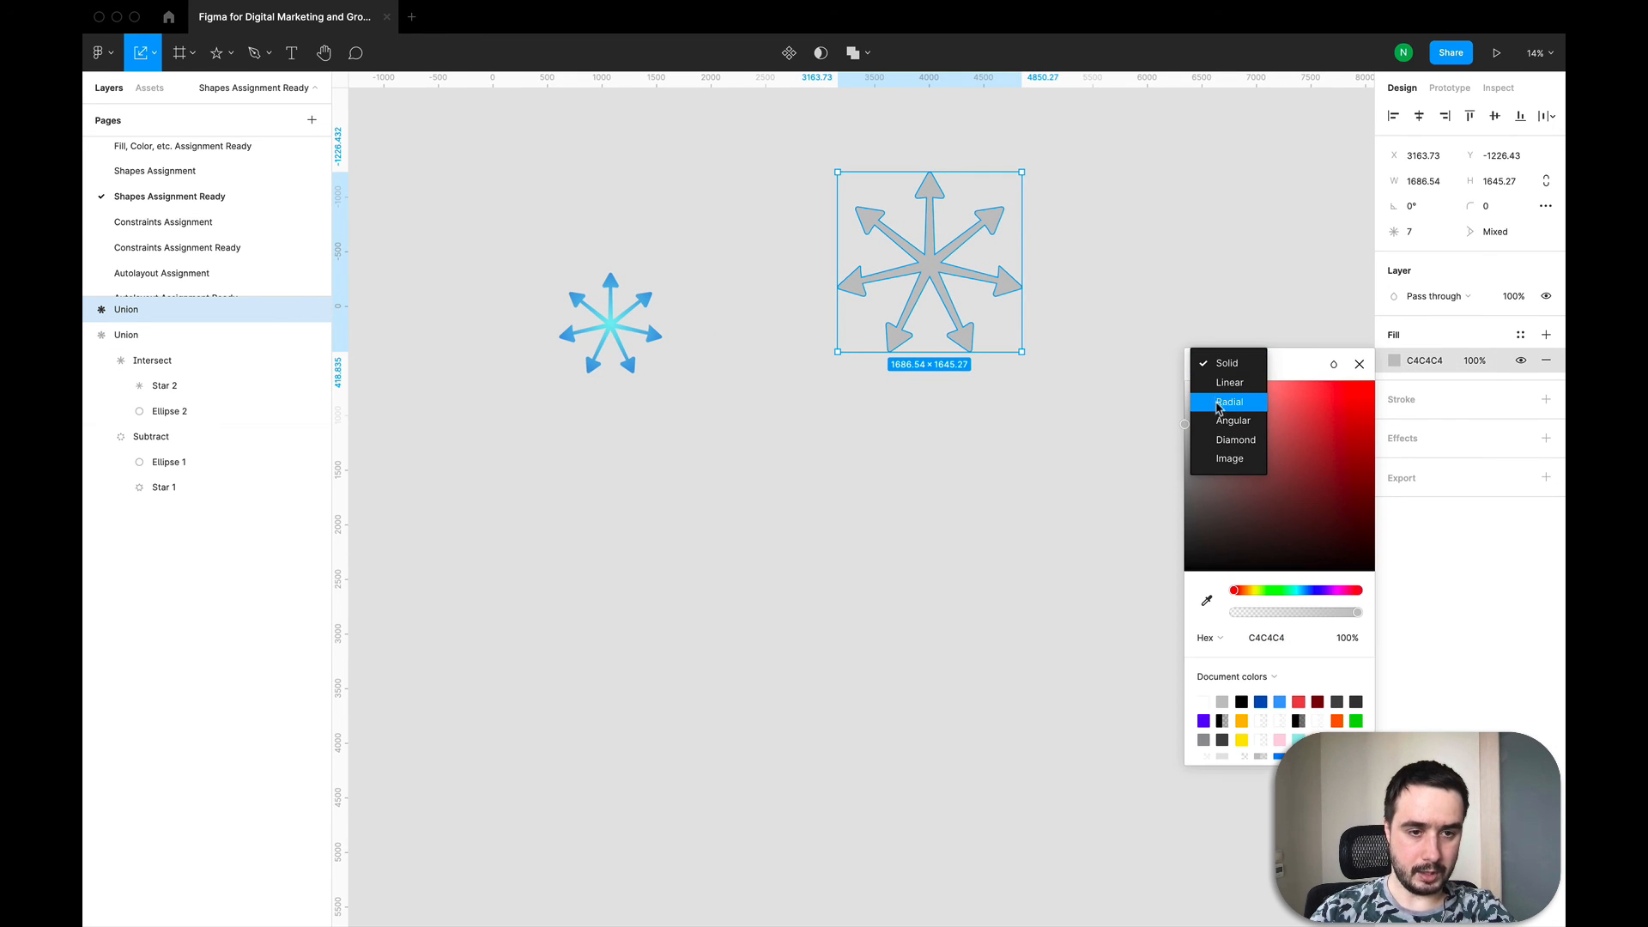
{"action": "left_click", "coordinate": [1229, 402]}
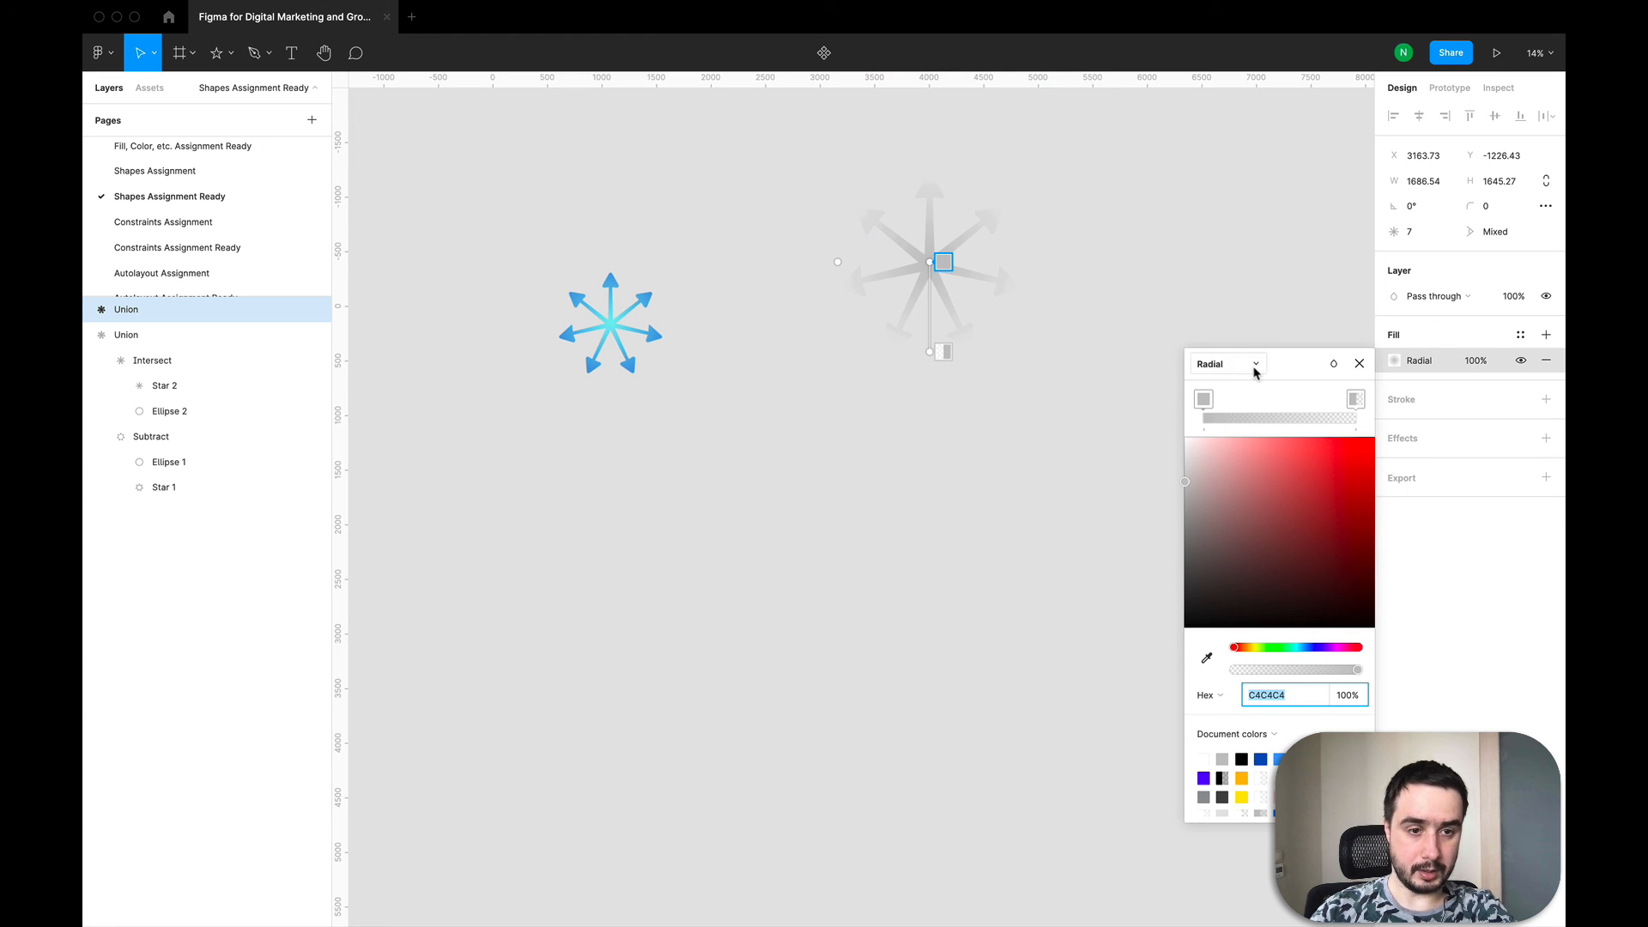
Step: Set the gradient stops to colours sampled from the first star: 95EFF0 in the centre and 5DA3DF outside
{"action": "left_click", "coordinate": [1204, 402]}
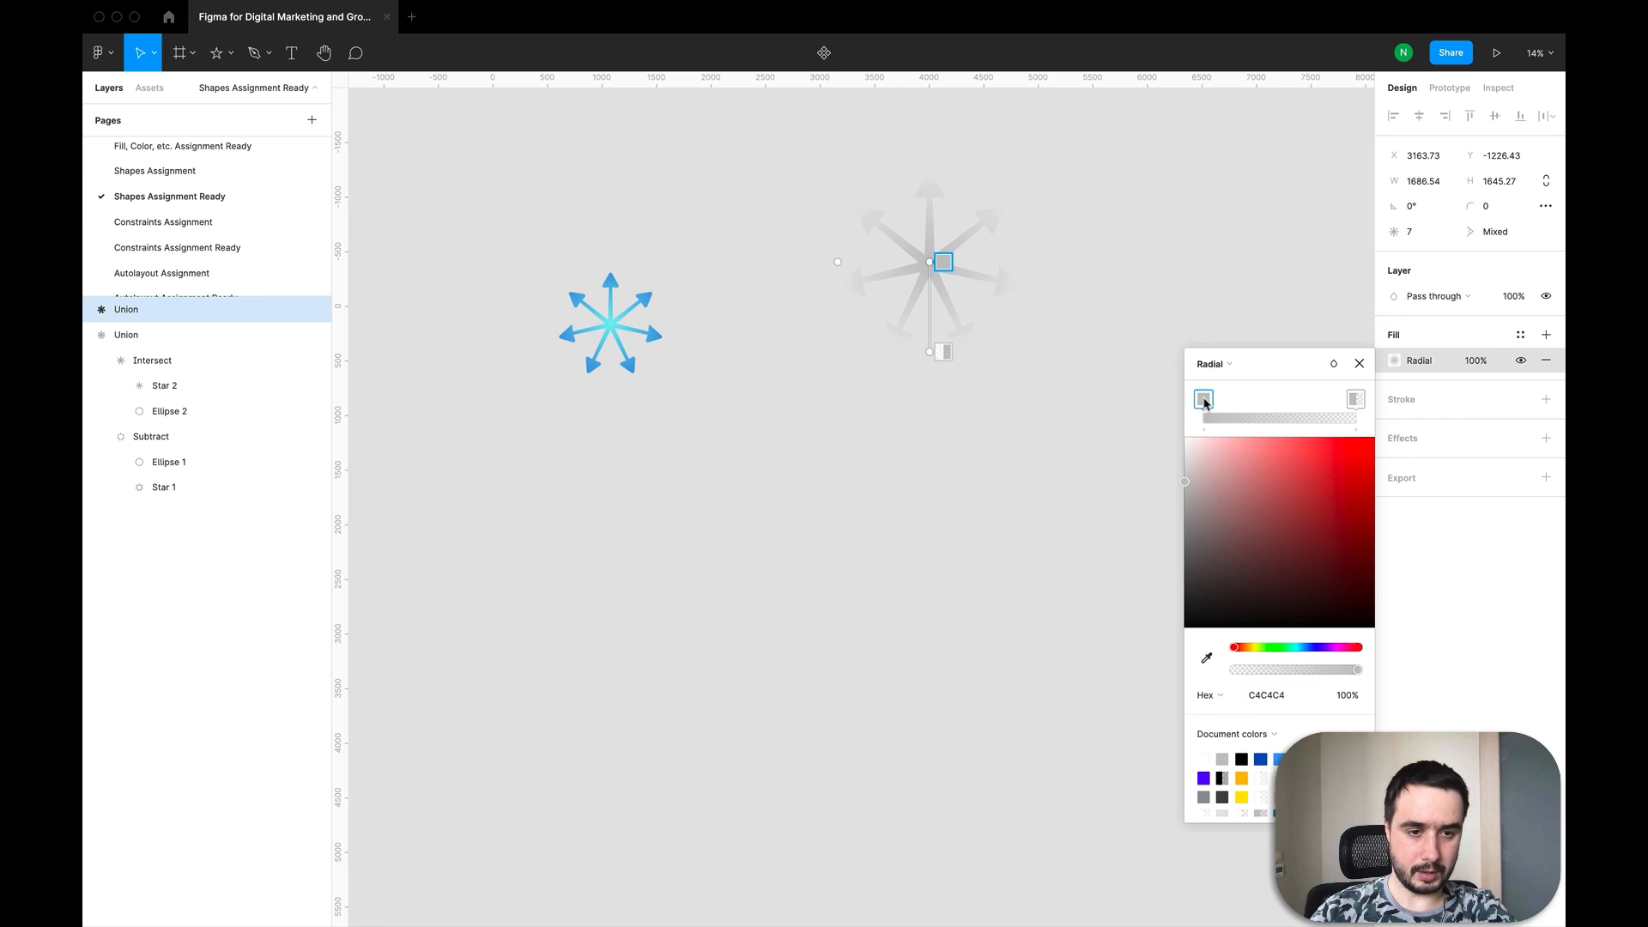
{"action": "left_click", "coordinate": [1207, 658]}
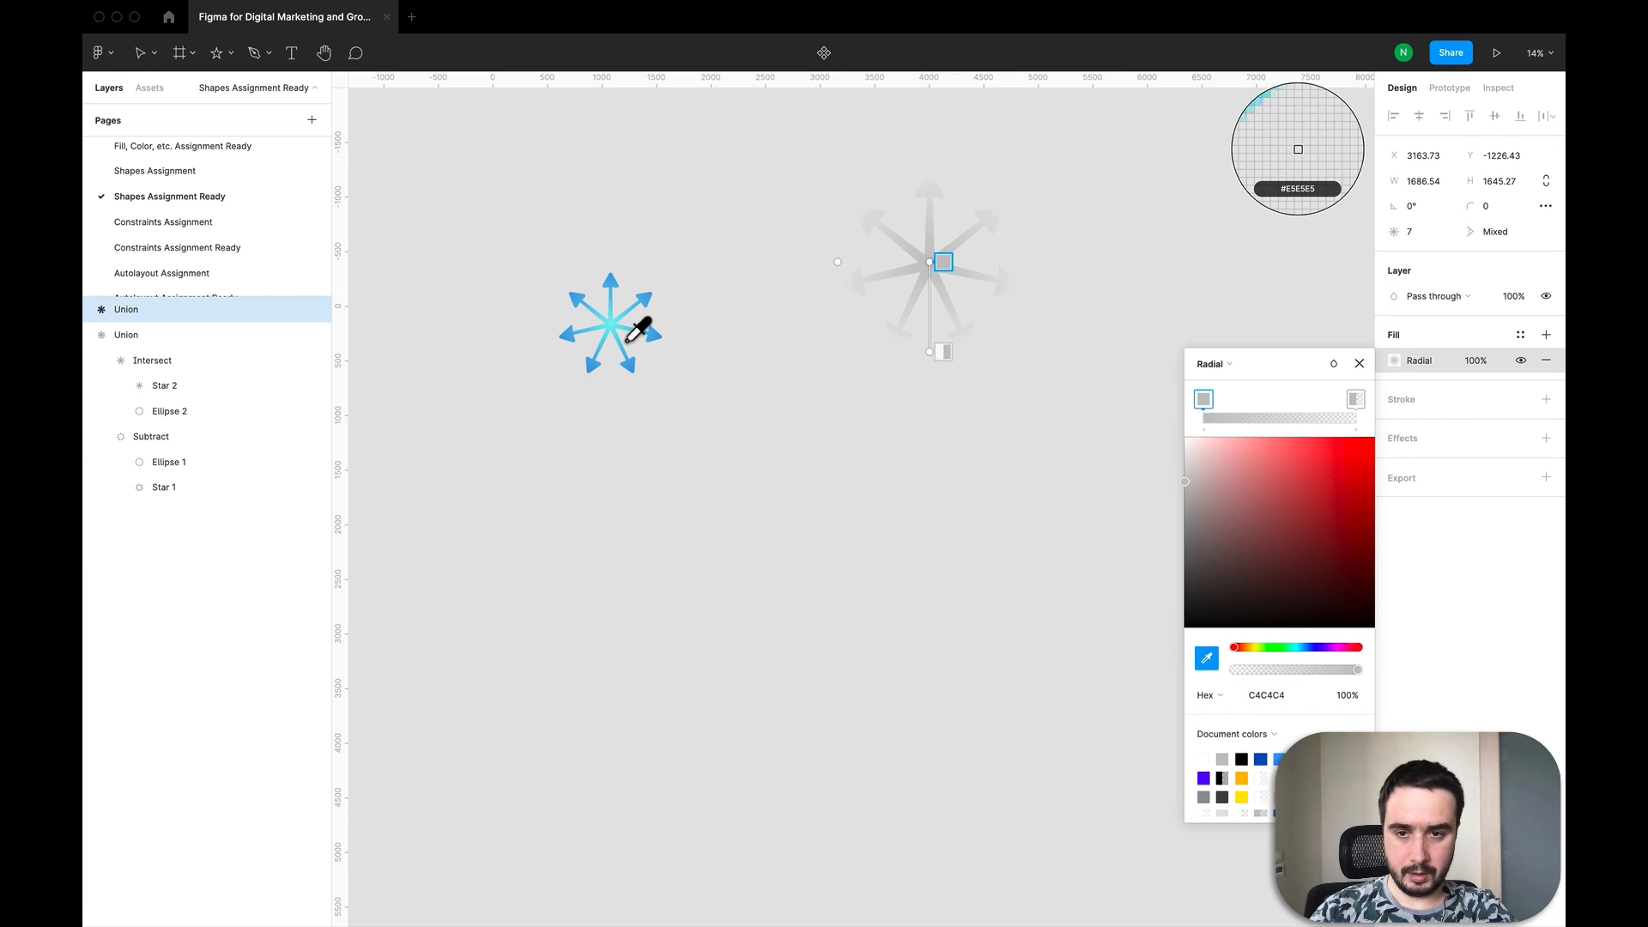
{"action": "left_click", "coordinate": [616, 340]}
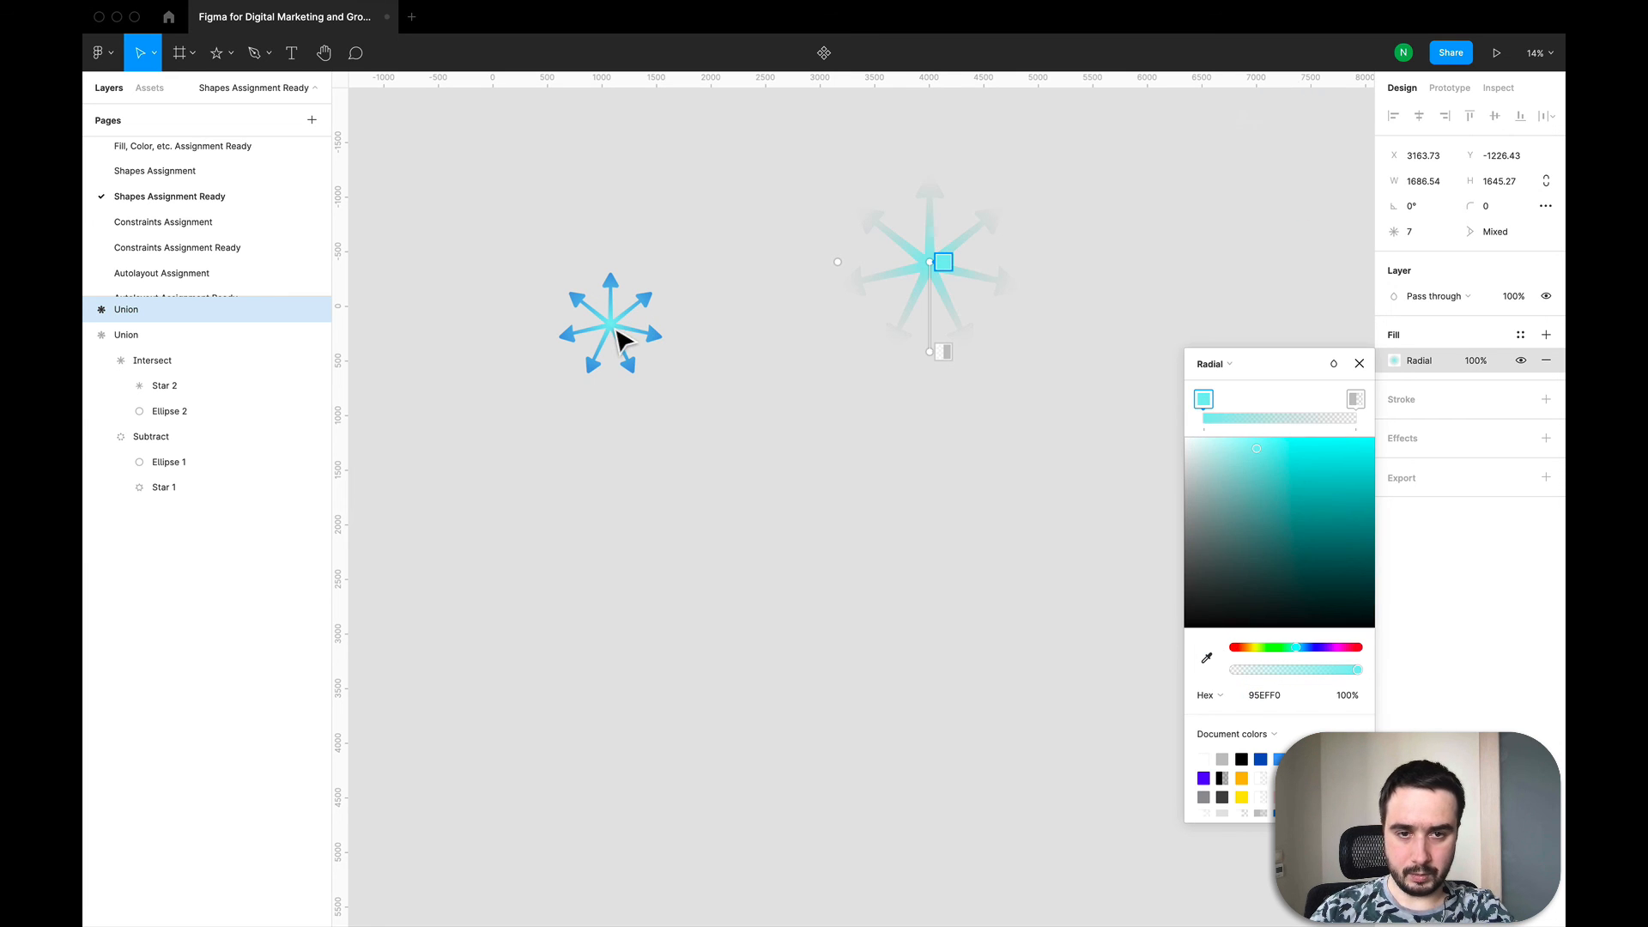
{"action": "left_click", "coordinate": [1356, 401]}
{"action": "left_click", "coordinate": [1207, 658]}
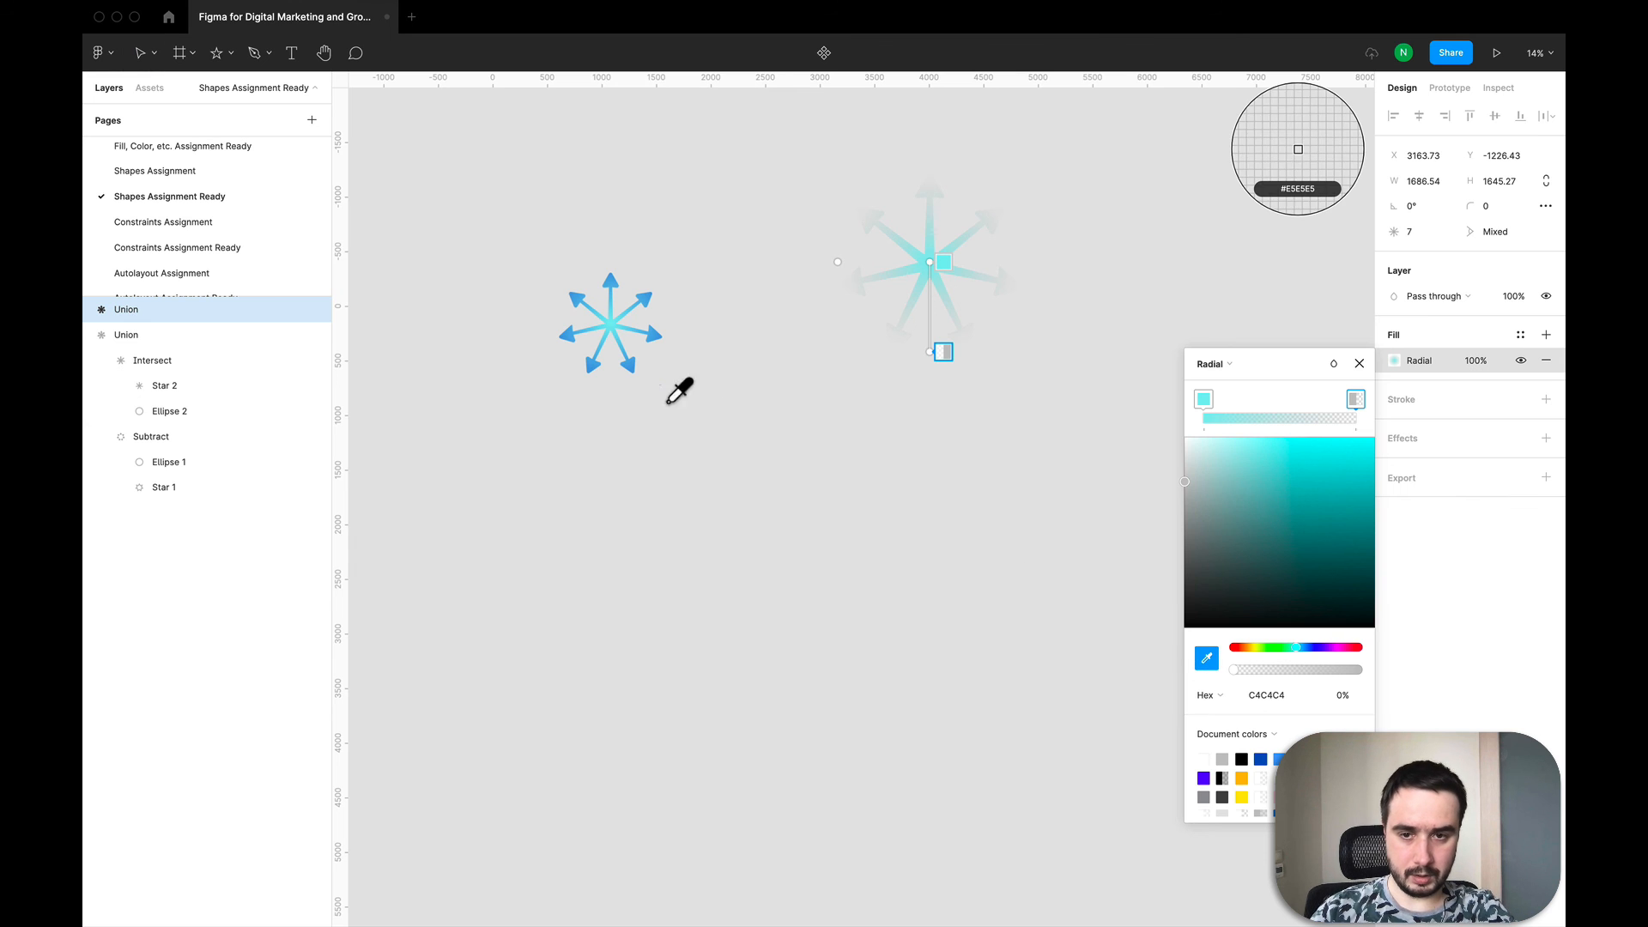
{"action": "left_click", "coordinate": [637, 373]}
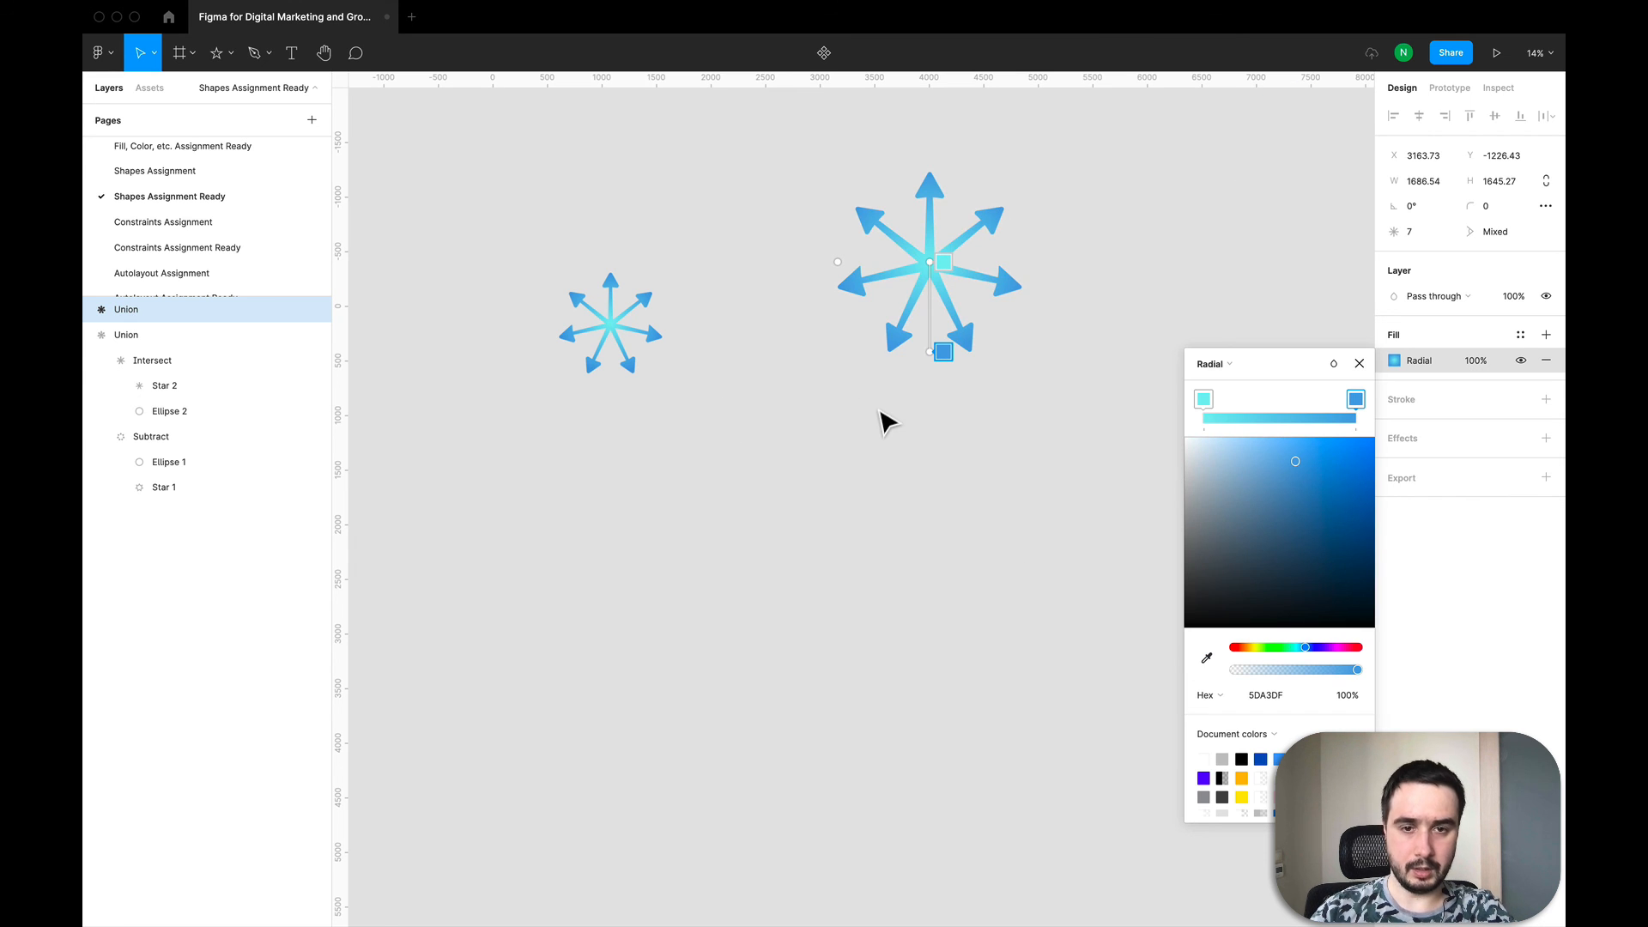
{"action": "left_click", "coordinate": [1359, 363]}
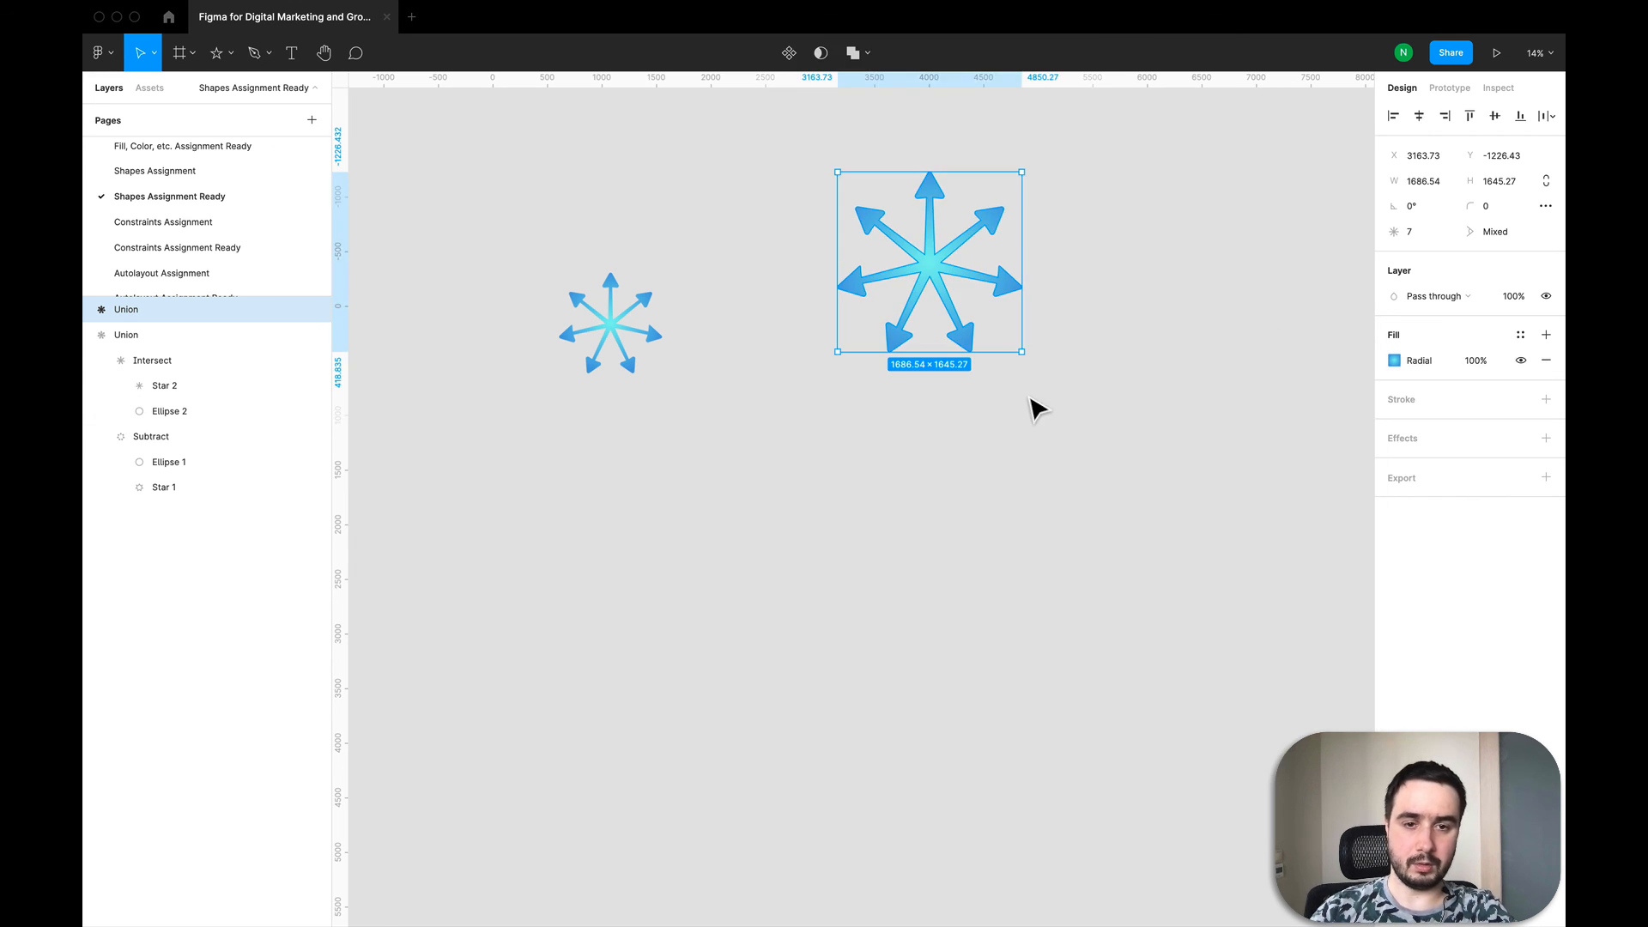
Step: Resize the gradient shape to about 1091 × 1064 and place it beside the first arrow star
{"action": "left_click", "coordinate": [1035, 408]}
{"action": "scroll", "coordinate": [868, 470], "scroll_direction": "down", "scroll_amount": 5}
{"action": "left_click", "coordinate": [927, 378]}
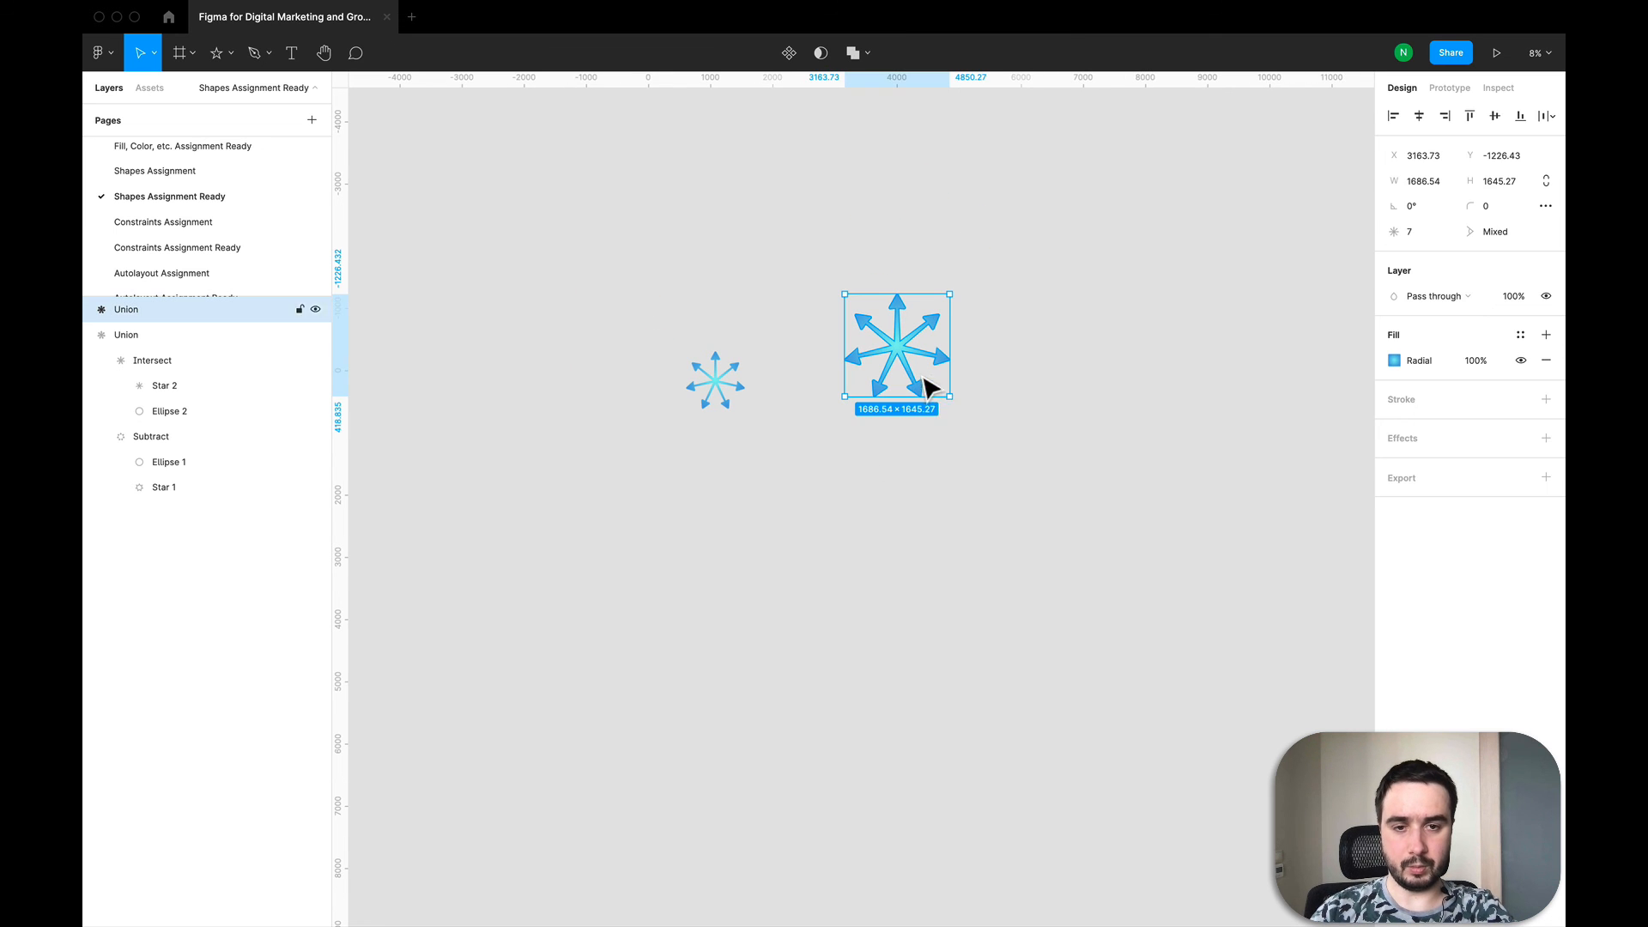
{"action": "left_click_drag", "start_coordinate": [958, 410], "coordinate": [858, 357]}
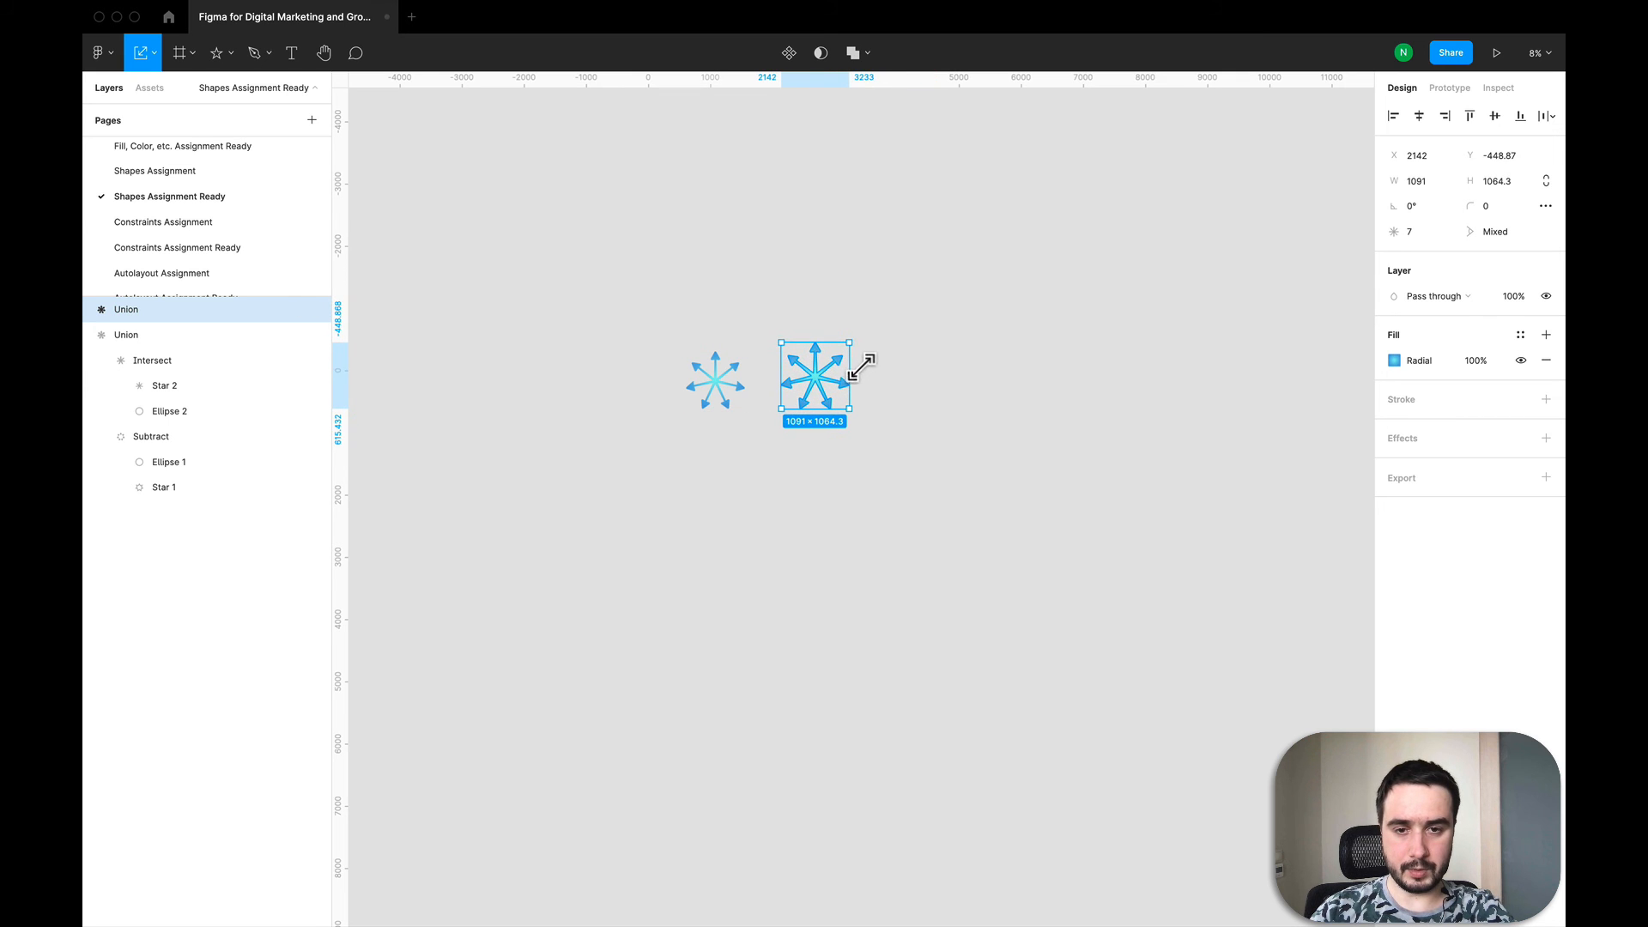
{"action": "left_click", "coordinate": [876, 399]}
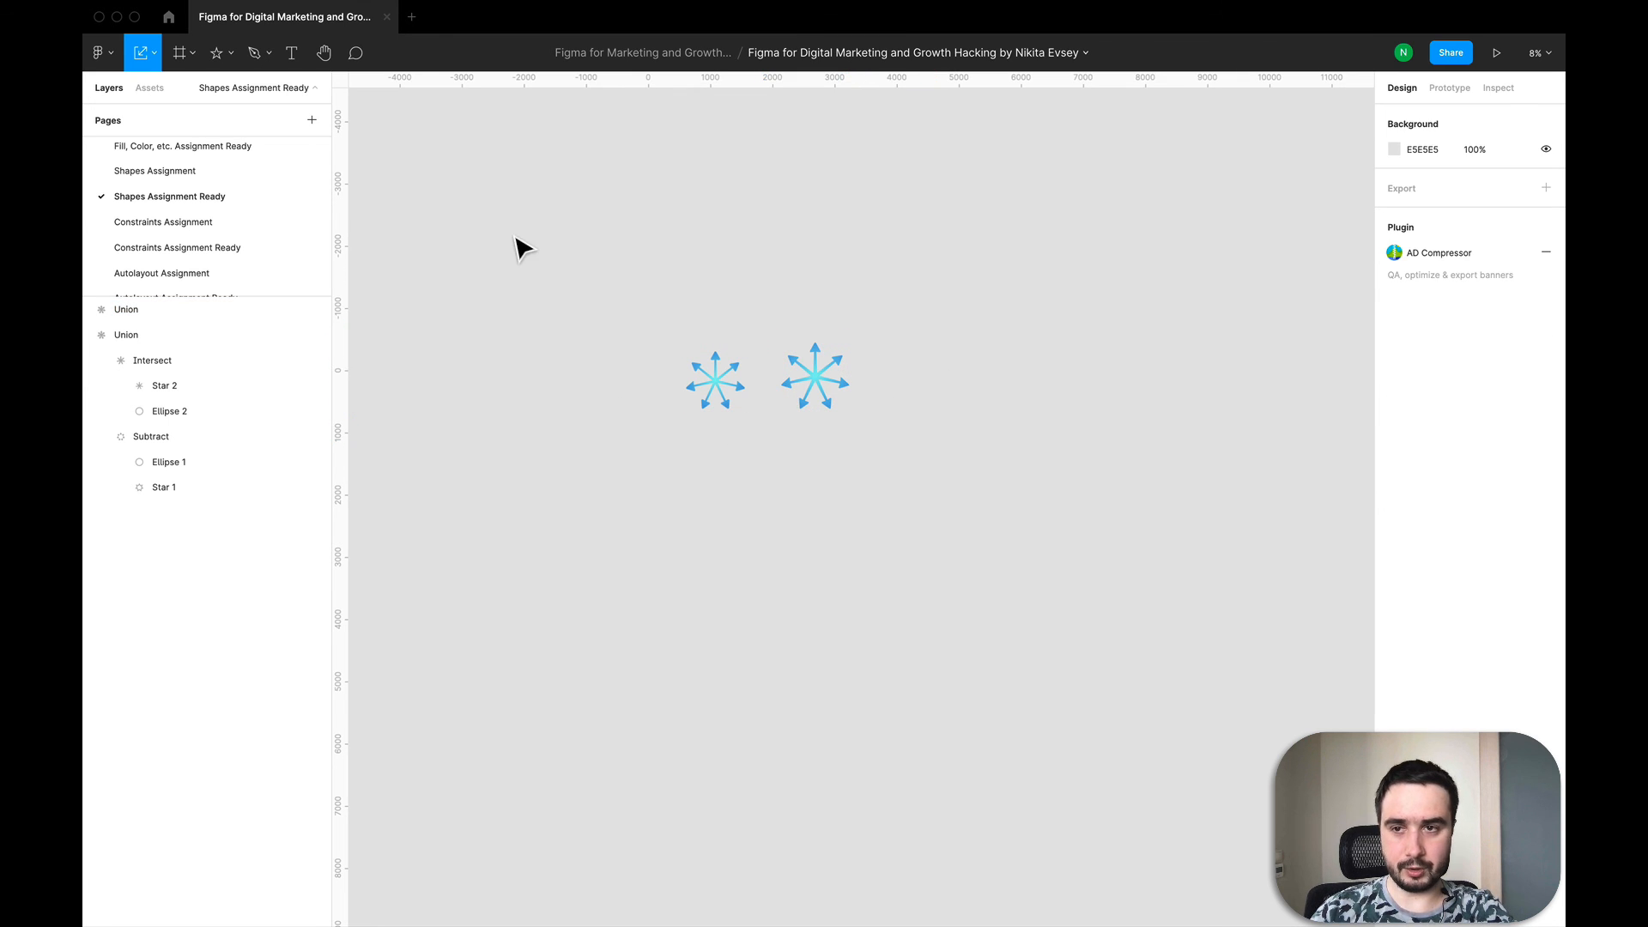